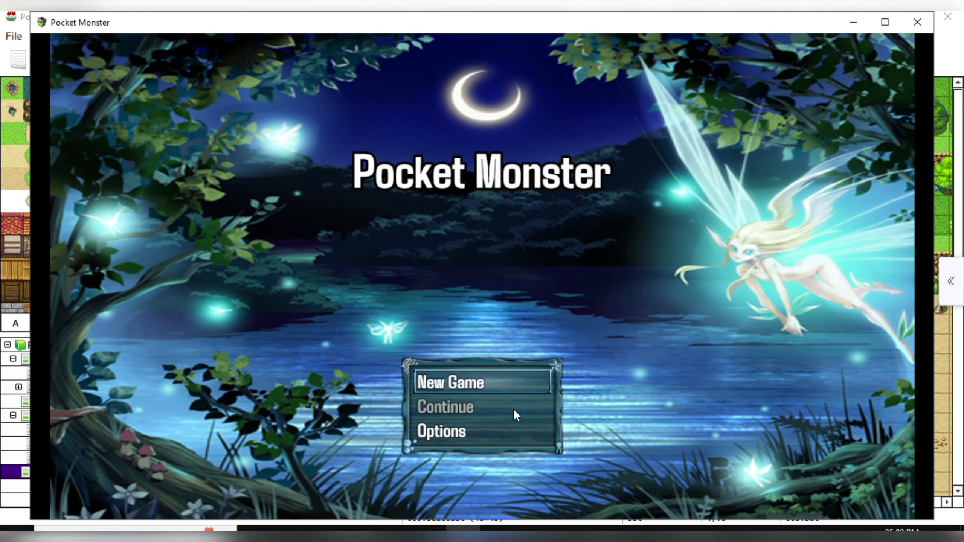
Step: Start a new game and collect the sword from the treasure chest
click(480, 378)
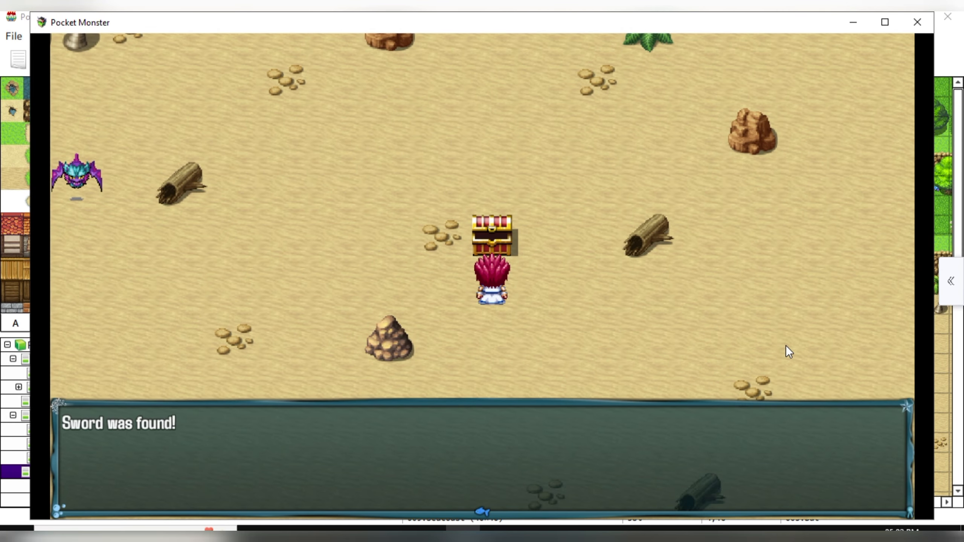
key(Return)
key(Left)
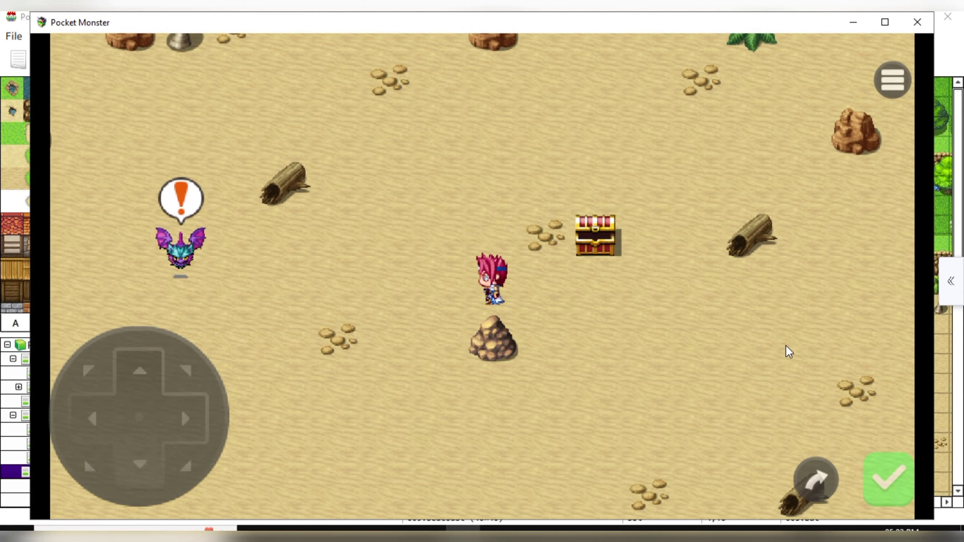
Step: Playtest the sword combat by striking the purple bat monster until it is defeated
key(Right)
key(Left)
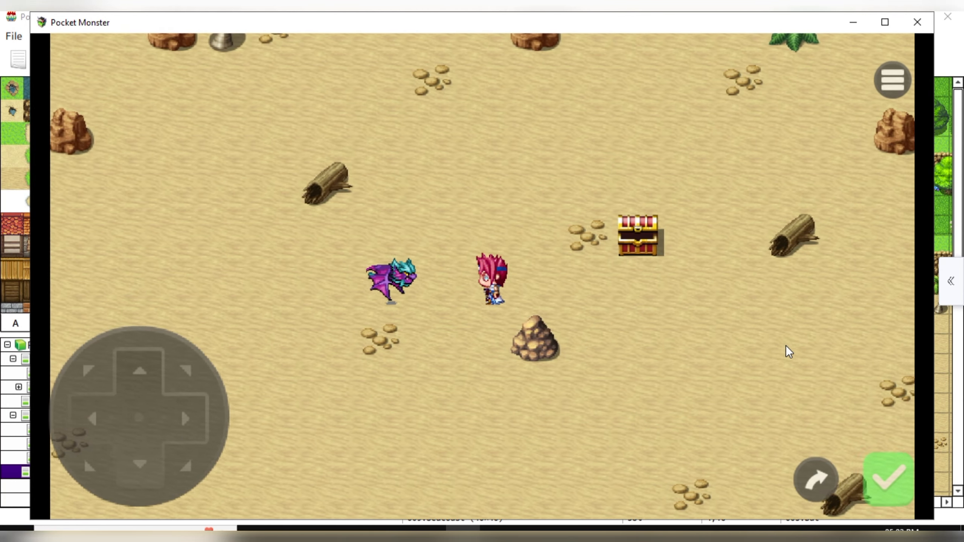
key(Right)
key(Return)
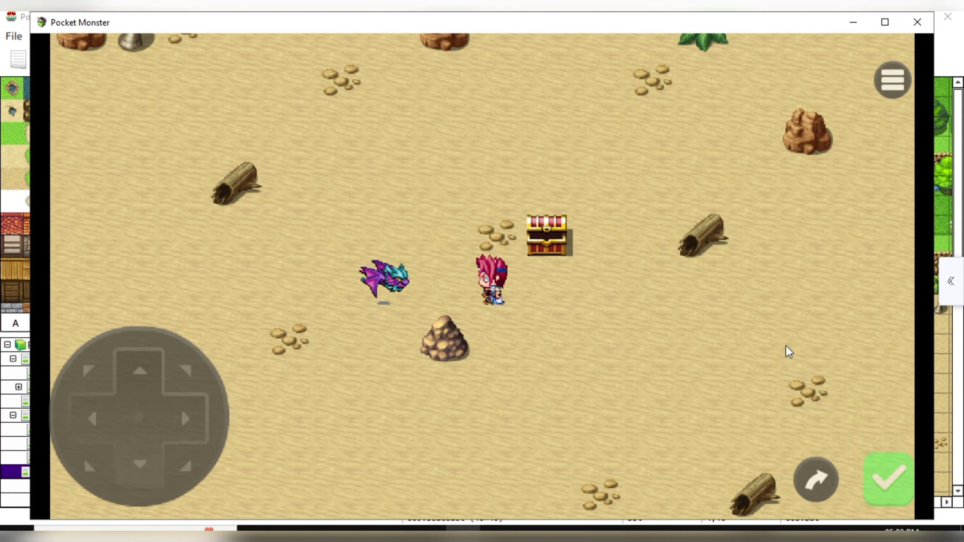
key(Return)
key(Left)
key(Return)
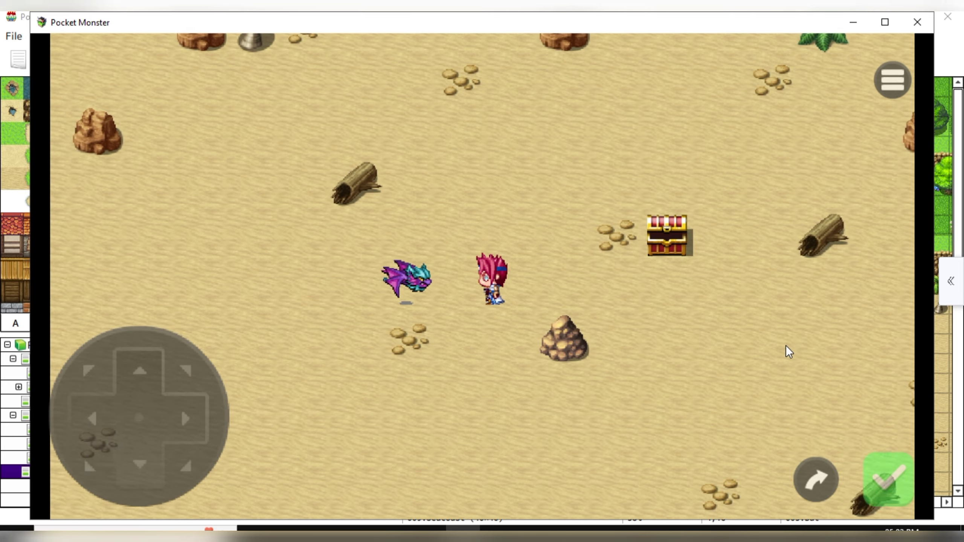
key(Left)
key(Return)
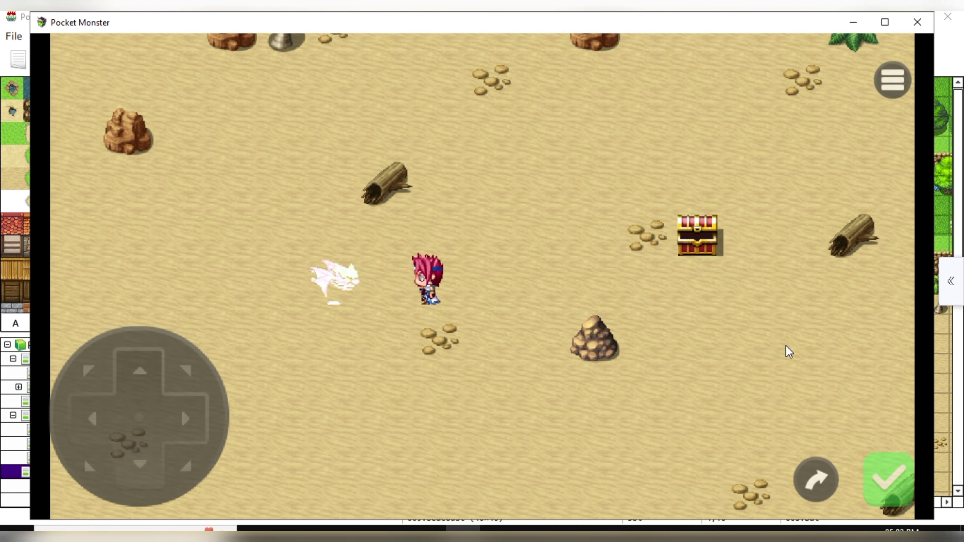
key(Left)
key(Return)
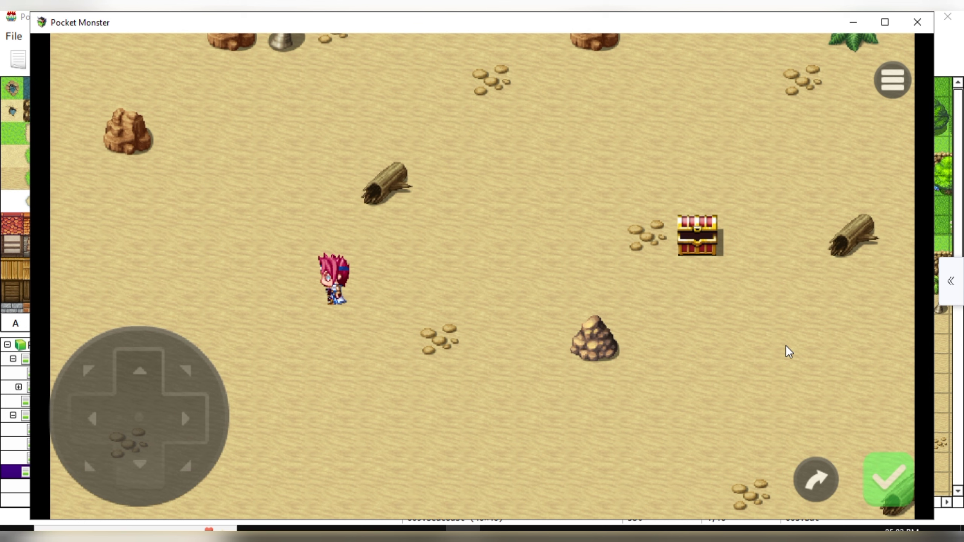
Step: Walk the hero across the sand and test swinging the sword with no enemy nearby, including while facing up
key(Left)
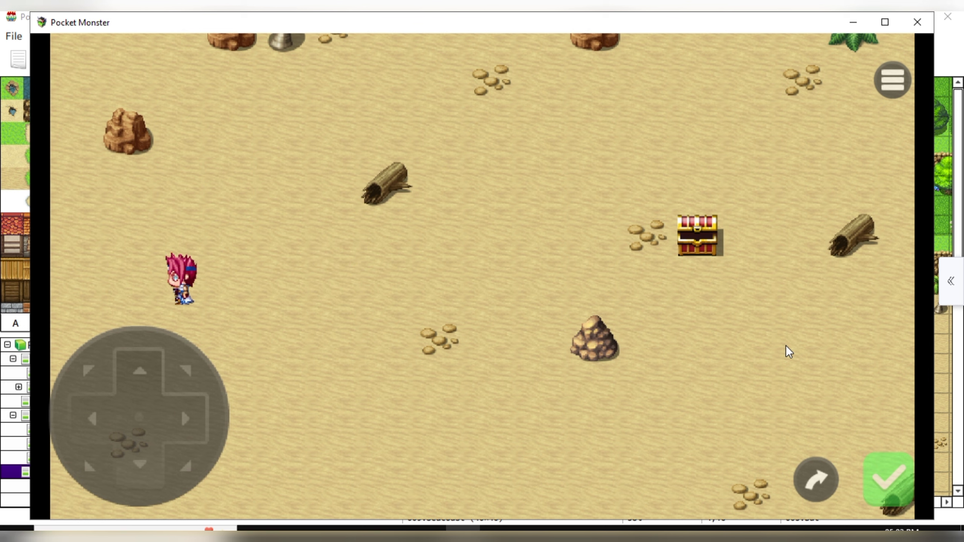
key(Right)
key(Right)
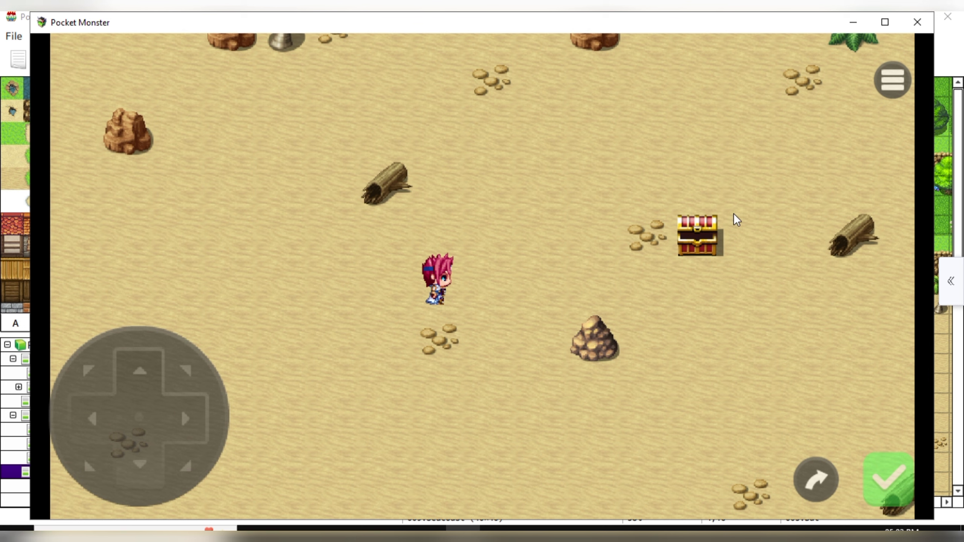
key(z)
key(Right)
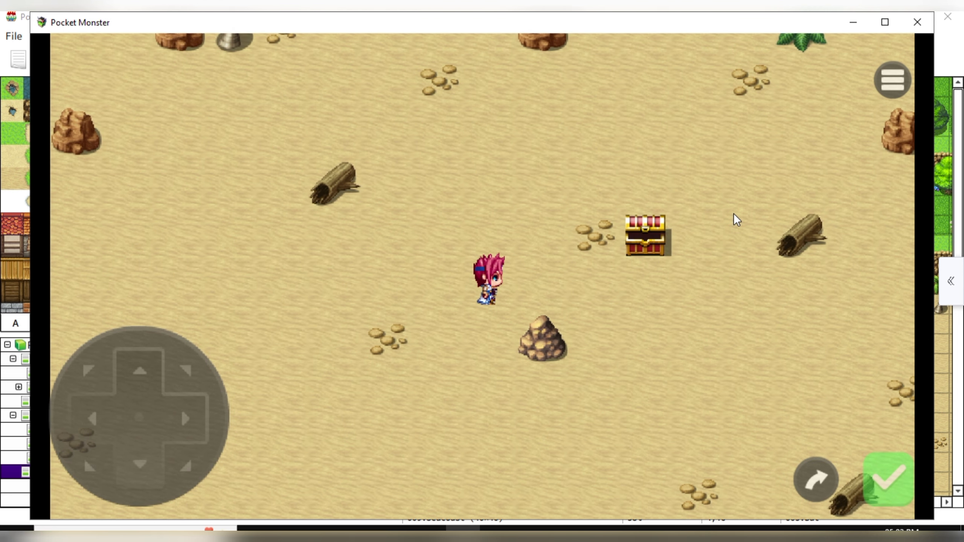
key(z)
key(z)
key(z)
key(Up)
key(Up)
key(Up)
key(z)
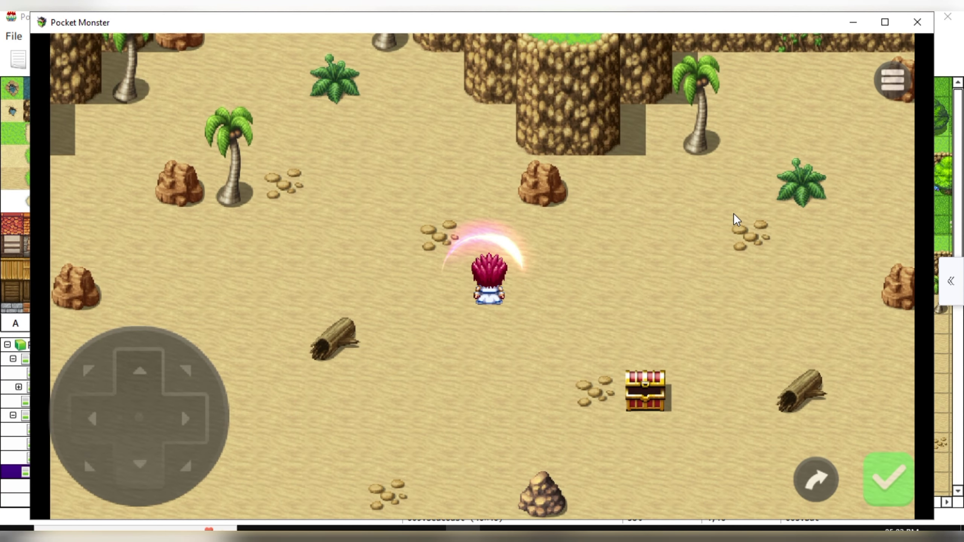
key(Down)
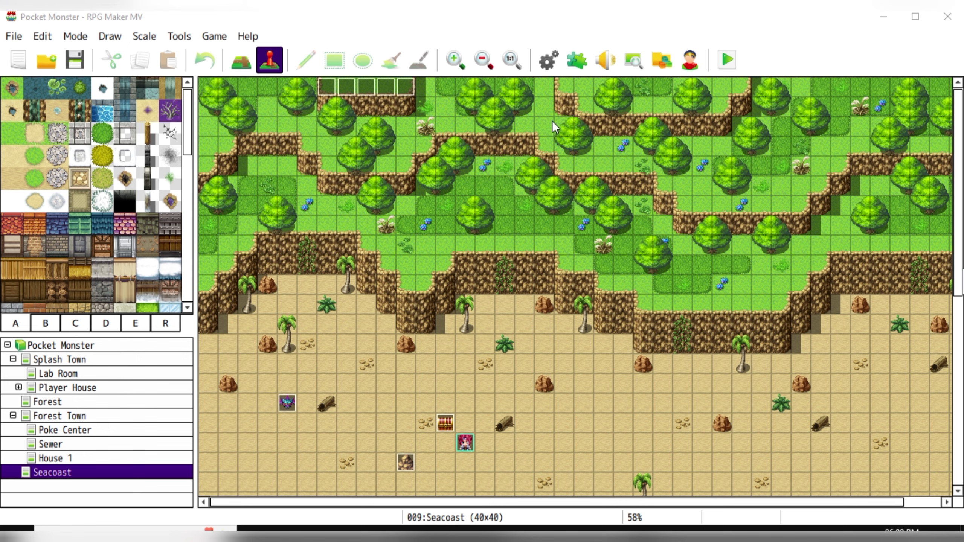
Step: Read the EventRangeTrigger plugin's help in the Plugin Manager and highlight the isRunCommandCalled(eventId) script call
click(577, 59)
scroll(752, 419, down, 2)
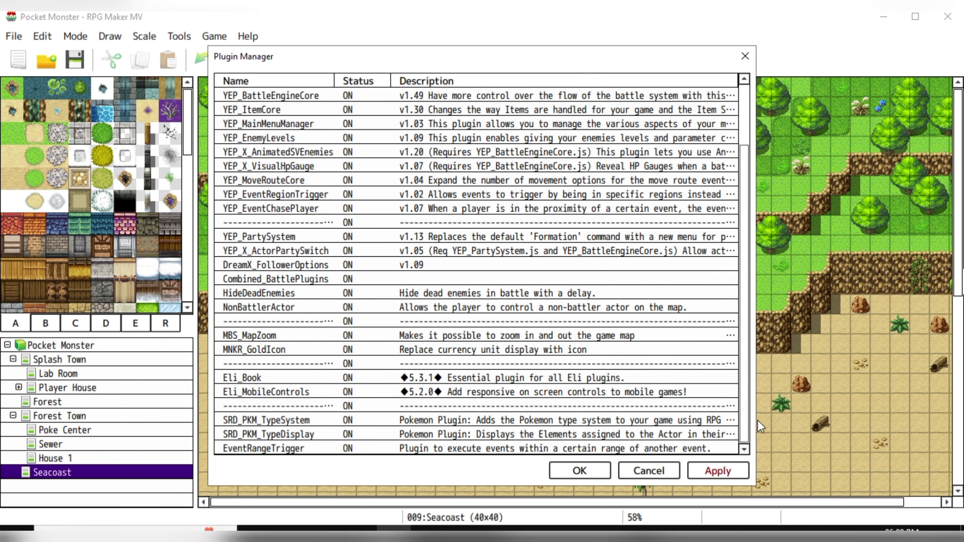
double_click(282, 451)
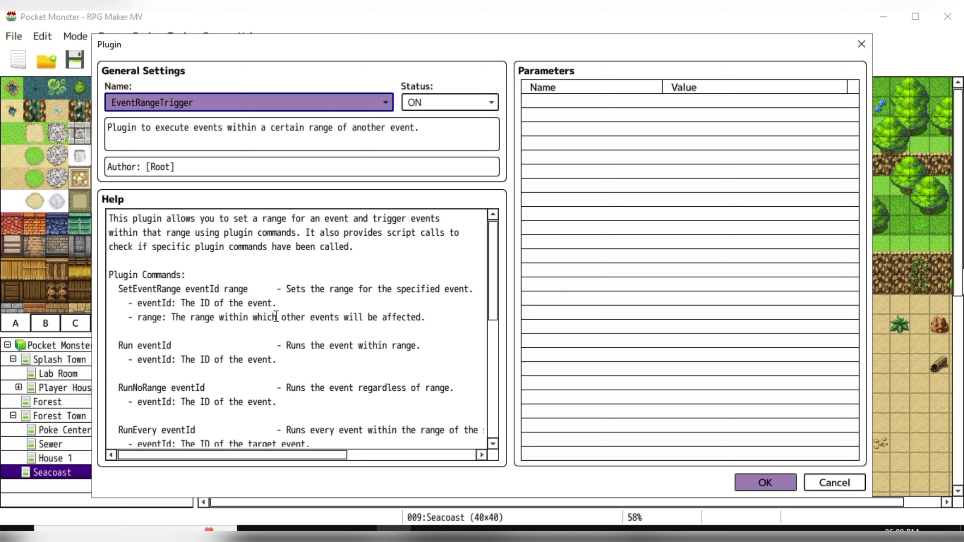
scroll(276, 319, down, 4)
scroll(225, 329, down, 2)
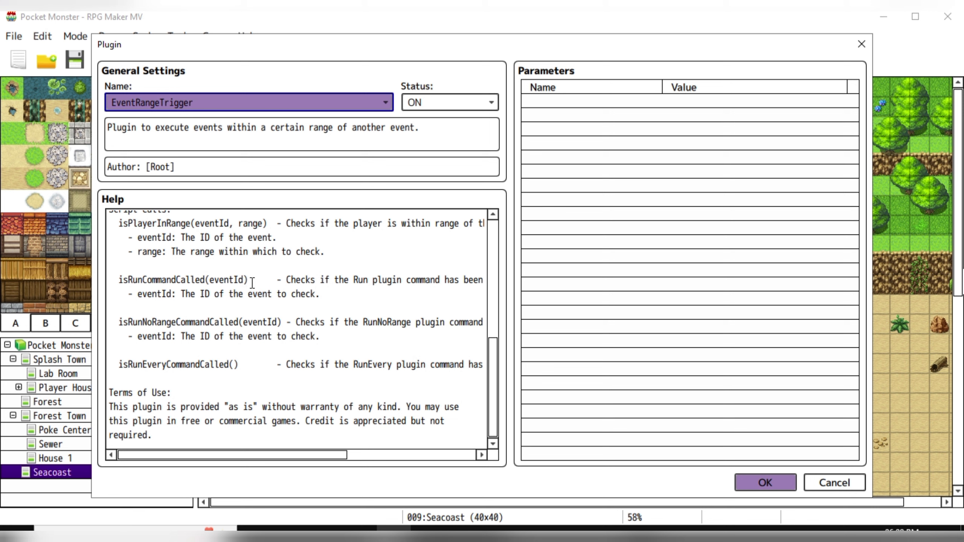
drag(249, 280, 118, 281)
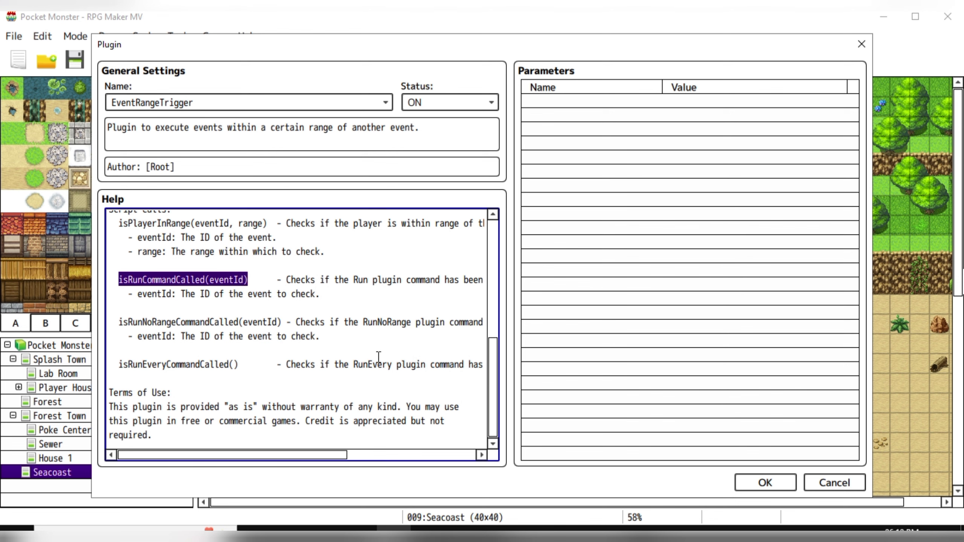
click(764, 482)
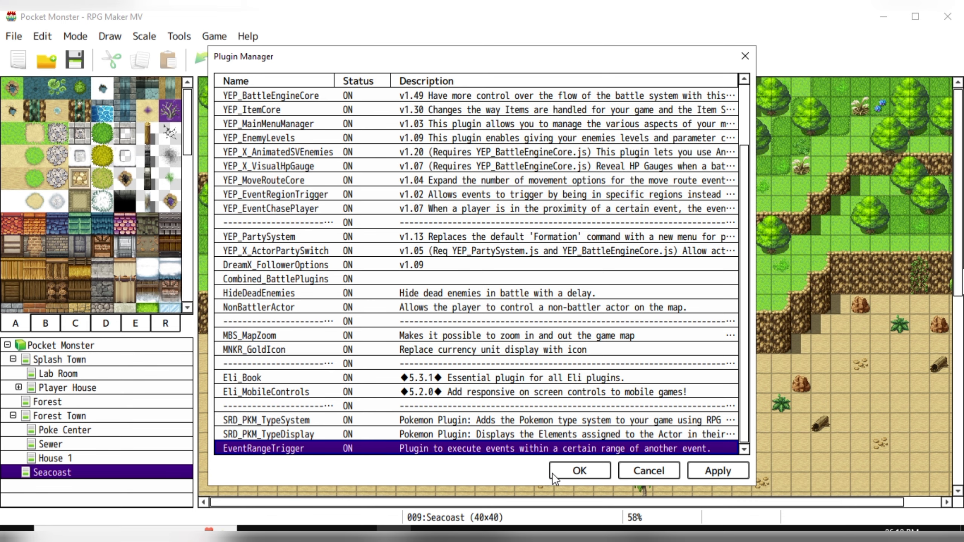
Step: Open the YEP_EventChasePlayer plugin and find the Script Call lines in its help
scroll(326, 319, up, 2)
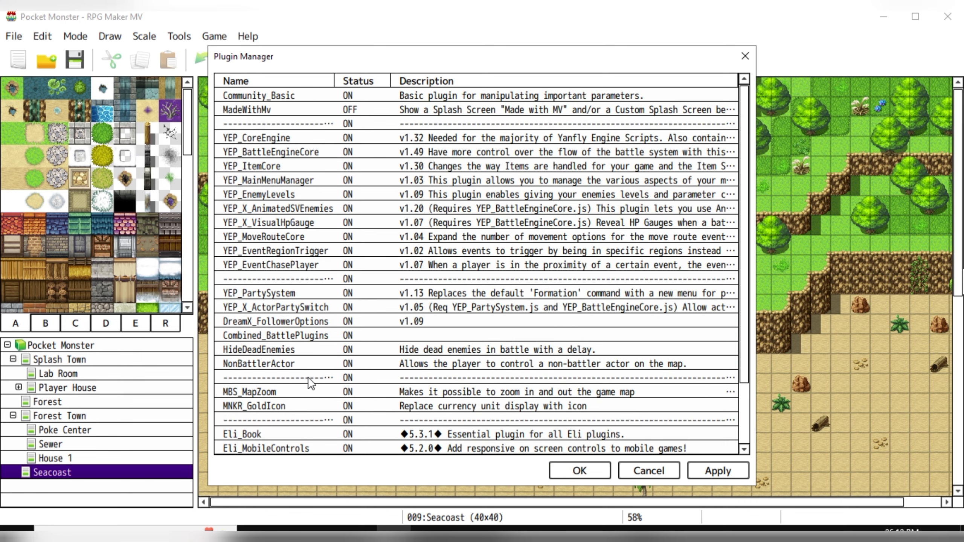
click(258, 266)
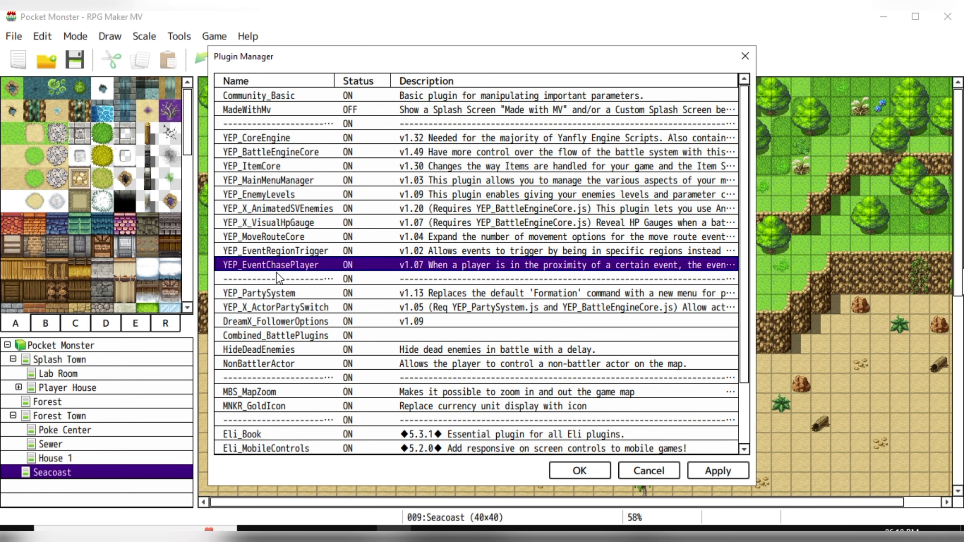
double_click(307, 263)
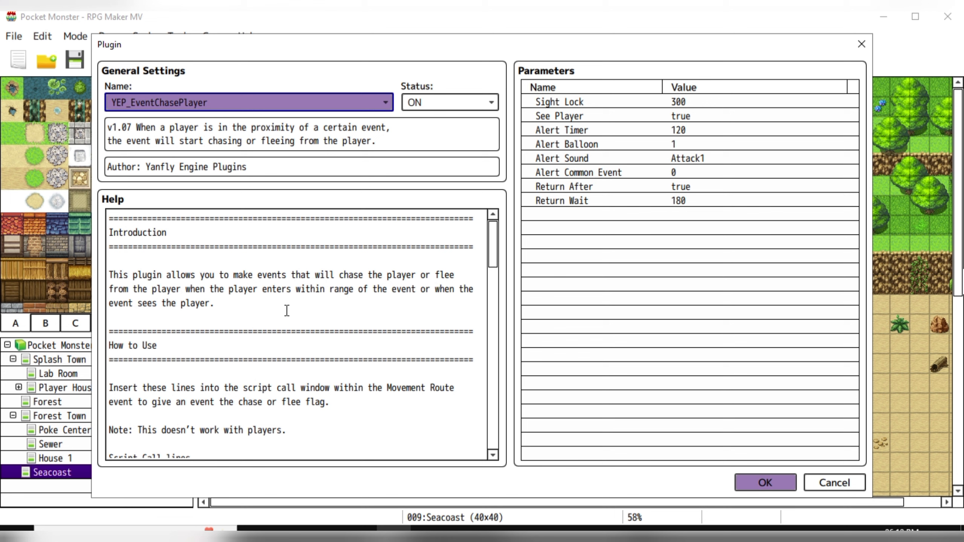
scroll(239, 319, down, 4)
scroll(224, 316, down, 2)
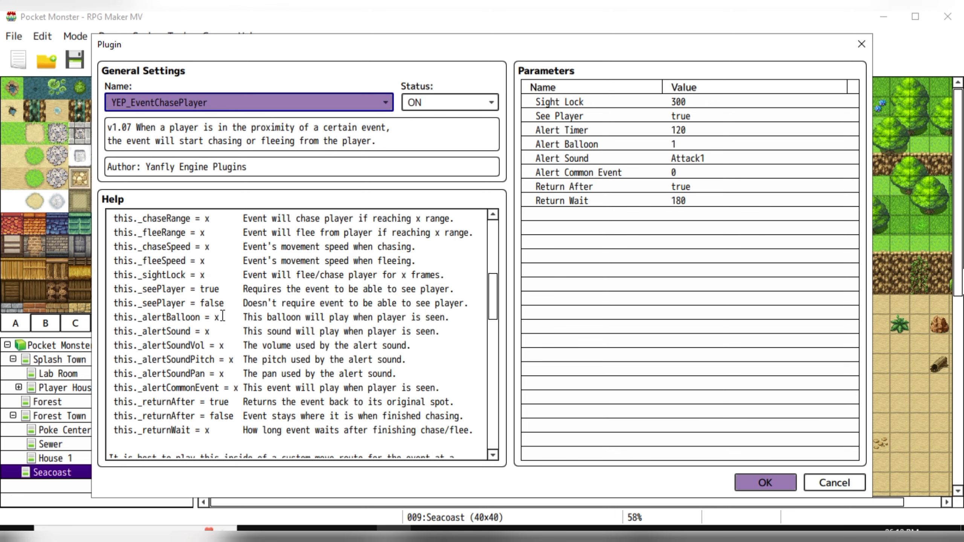
scroll(206, 417, up, 2)
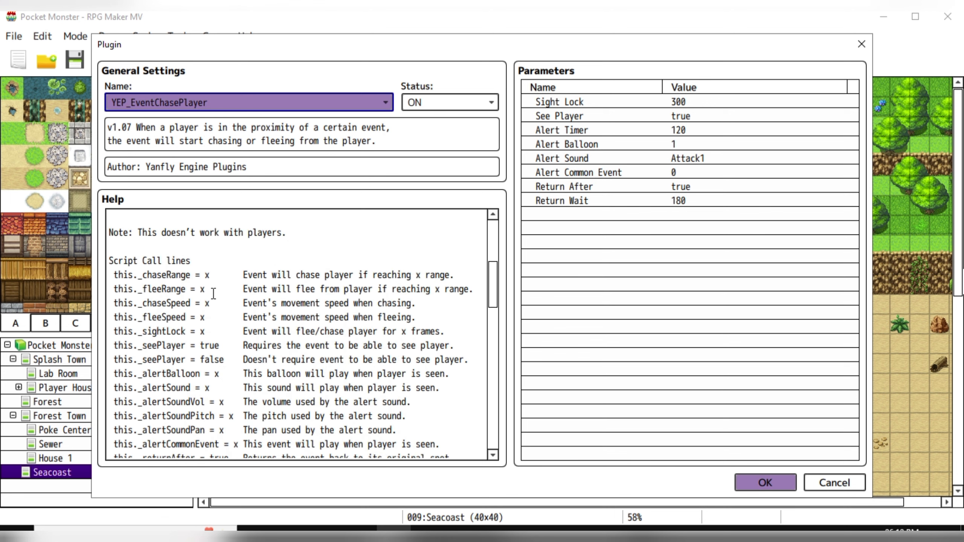
Step: Copy "this._chaseRange = x" from the help into the Notepad notes, below the existing lines with a blank line between
drag(219, 275, 112, 276)
key(ctrl+c)
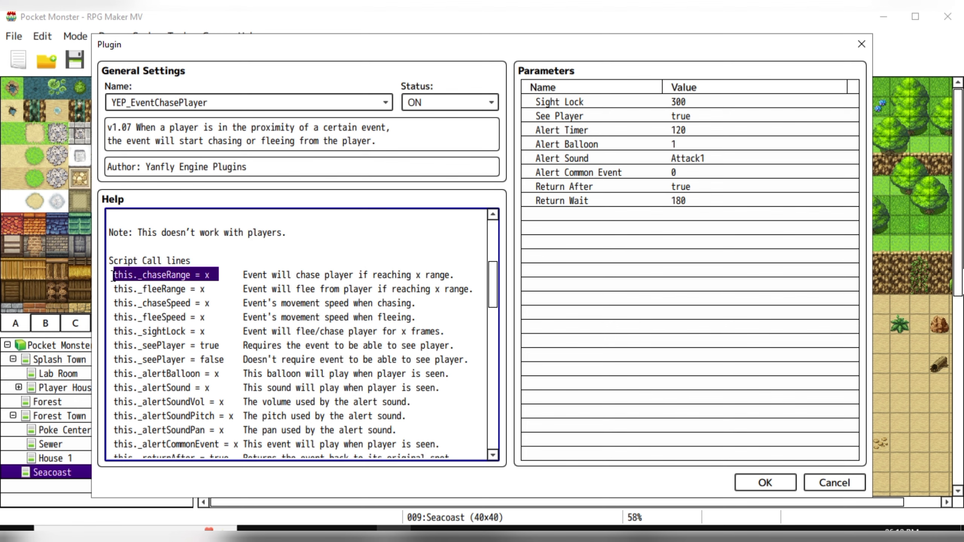
click(463, 529)
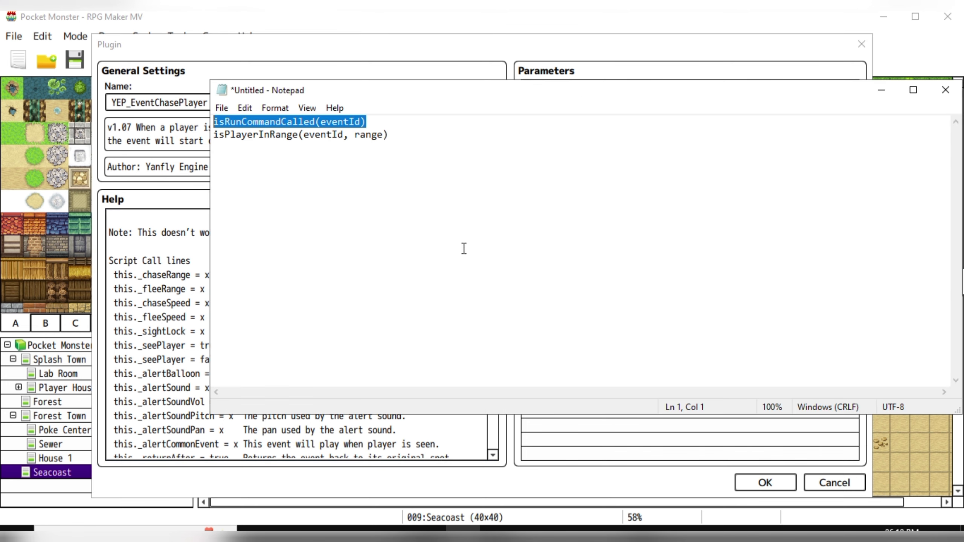
click(412, 134)
key(Return)
key(Return)
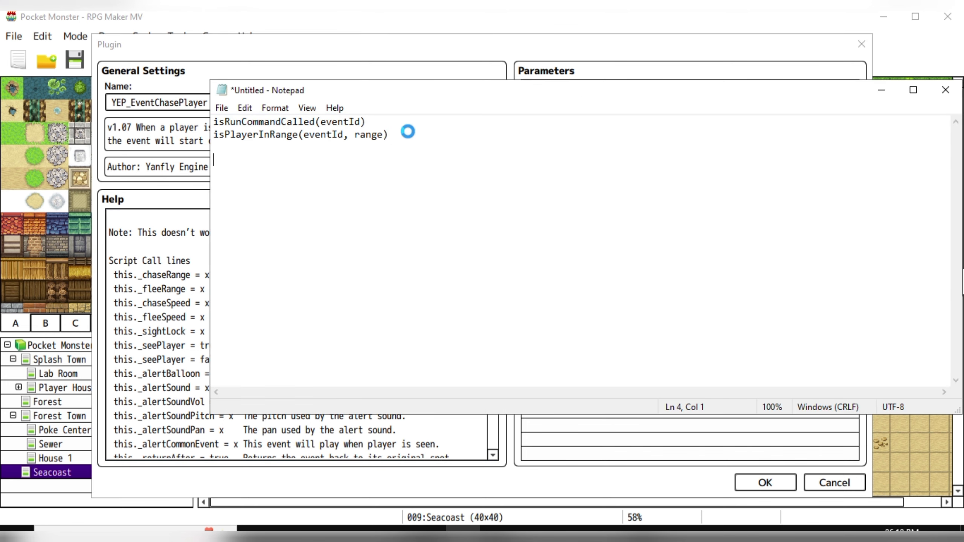
key(ctrl+v)
Step: Copy "this._alertBalloon = x" from the plugin help onto a new line in Notepad
click(150, 298)
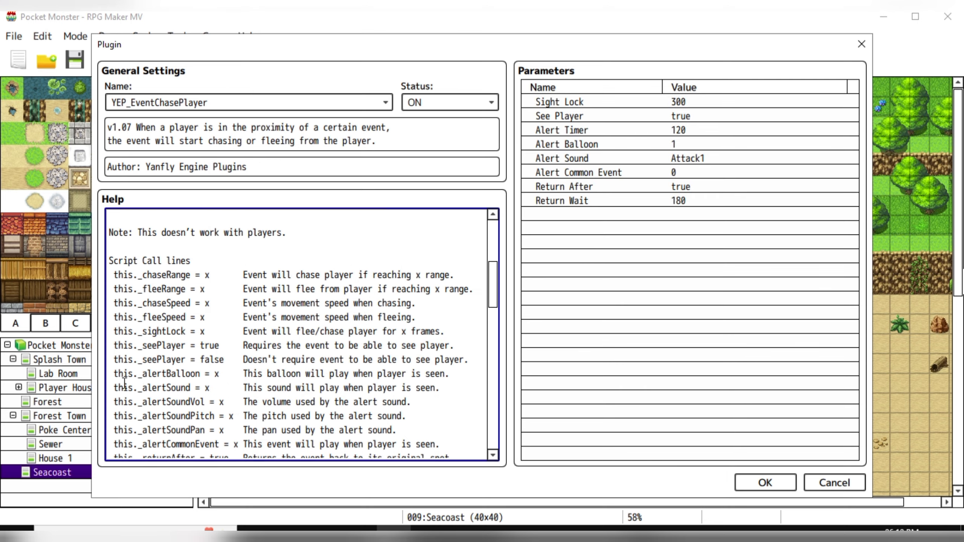
drag(114, 373, 220, 374)
key(ctrl+c)
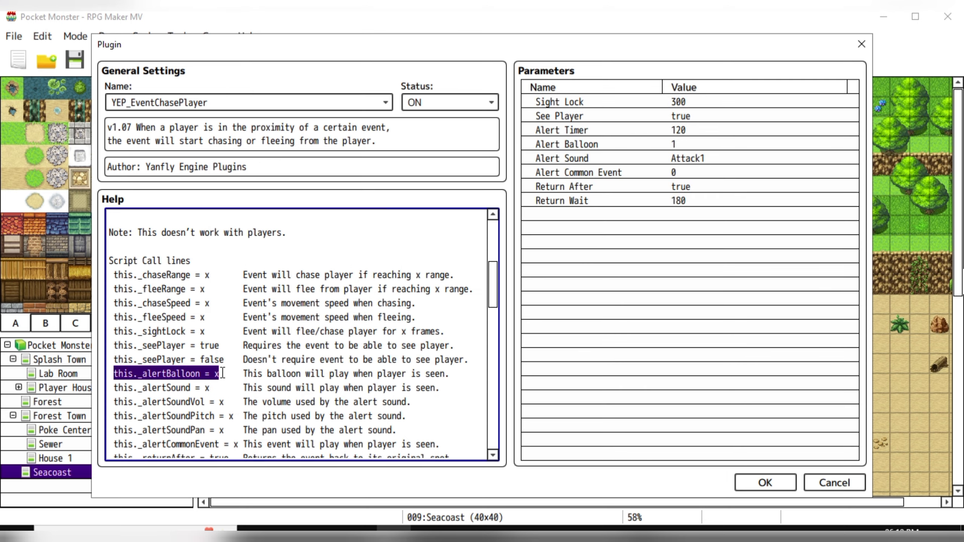
click(462, 530)
click(457, 271)
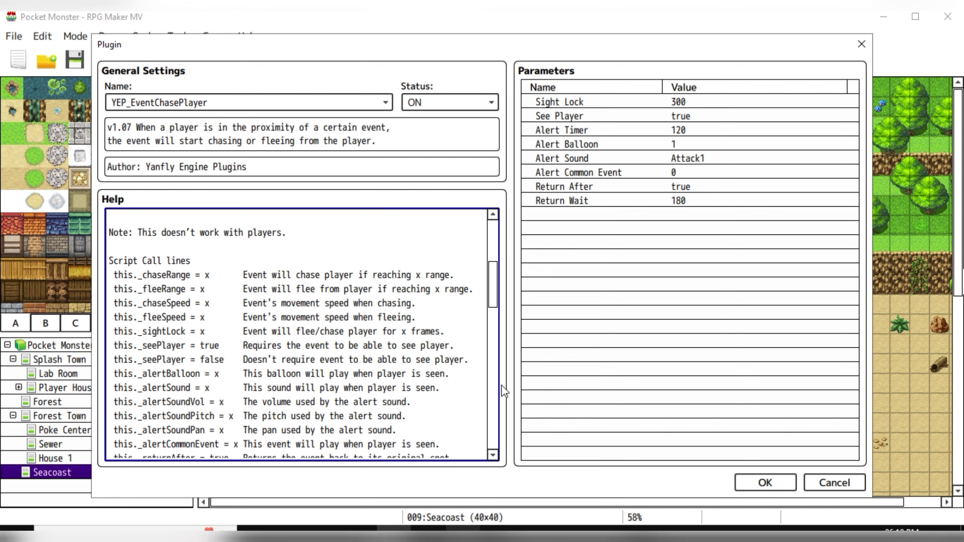
key(alt+Tab)
key(Return)
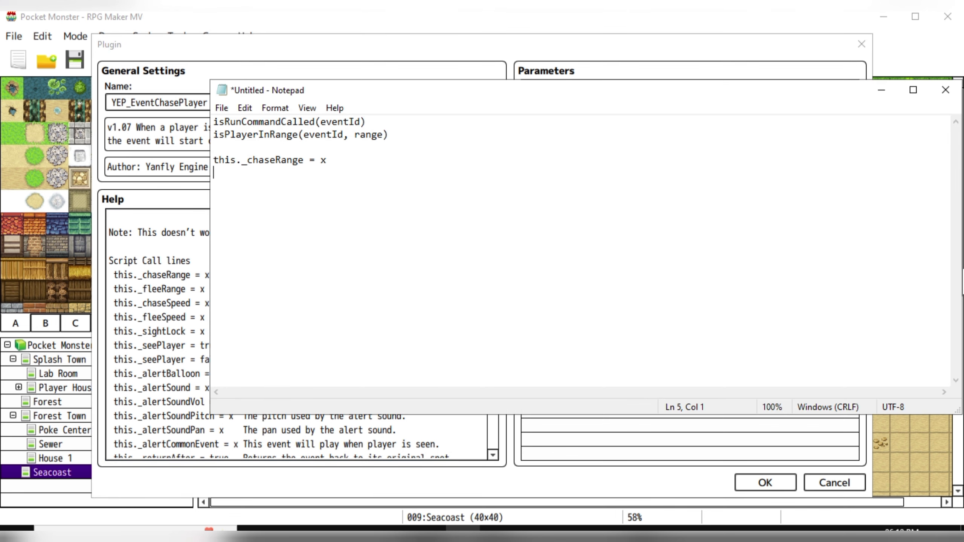
key(ctrl+v)
Step: Copy "this._seePlayer = false" from the plugin help onto a new line in Notepad
click(163, 365)
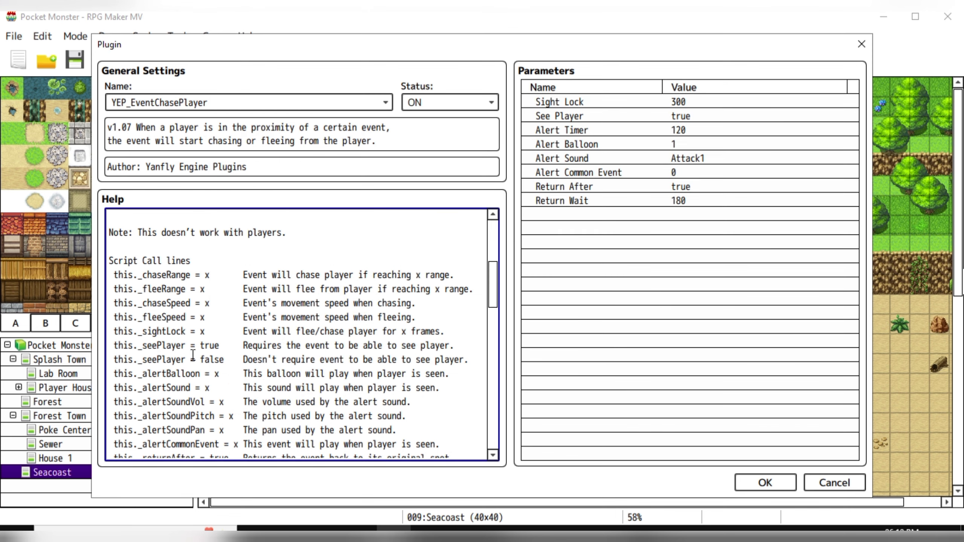
drag(225, 360, 115, 361)
key(ctrl+c)
key(alt+Tab)
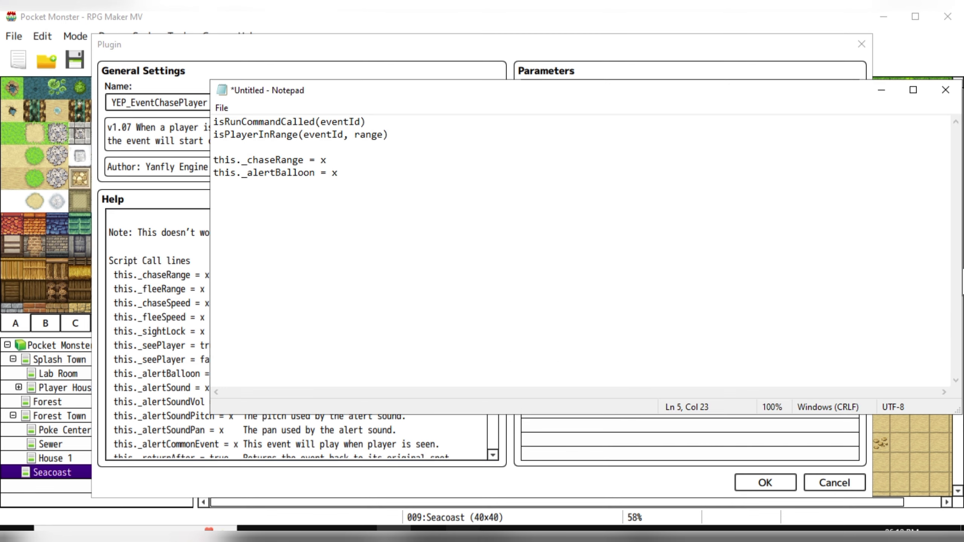
key(Return)
key(ctrl+v)
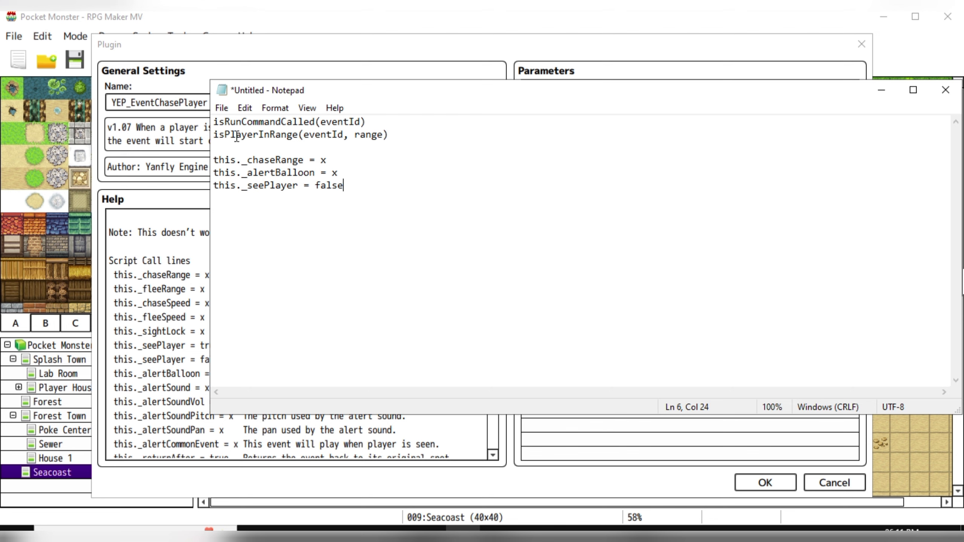
Step: Minimize Notepad, then accept and close the YEP_EventChasePlayer settings and the Plugin Manager
click(881, 93)
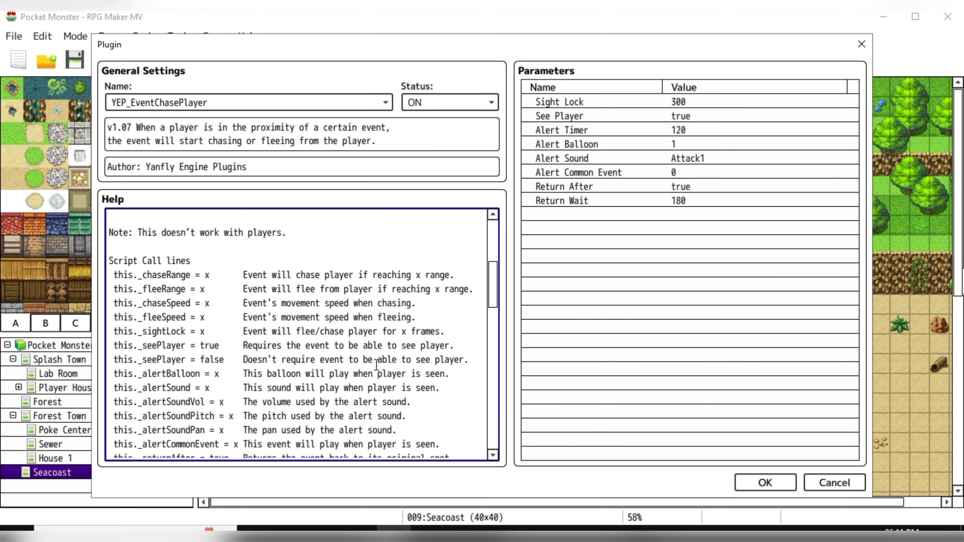
click(764, 486)
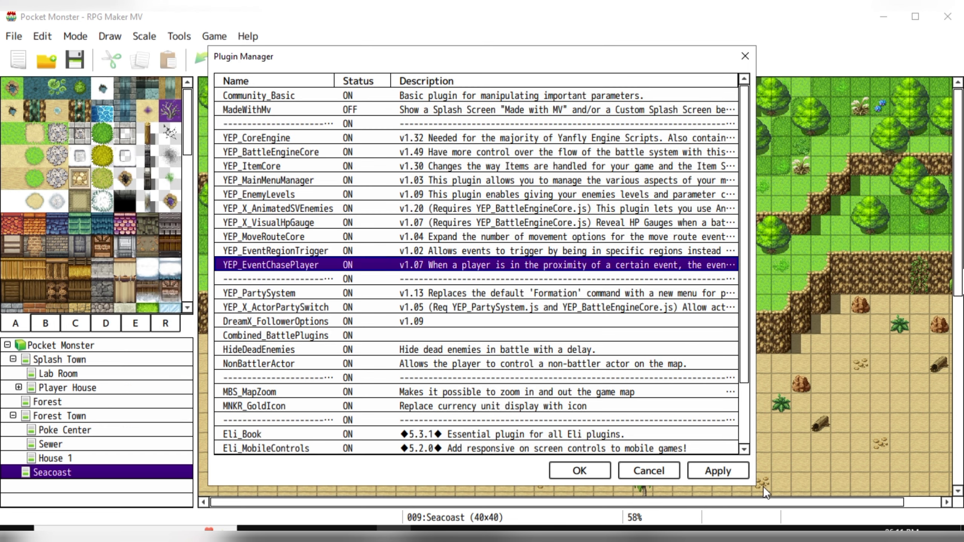
click(577, 471)
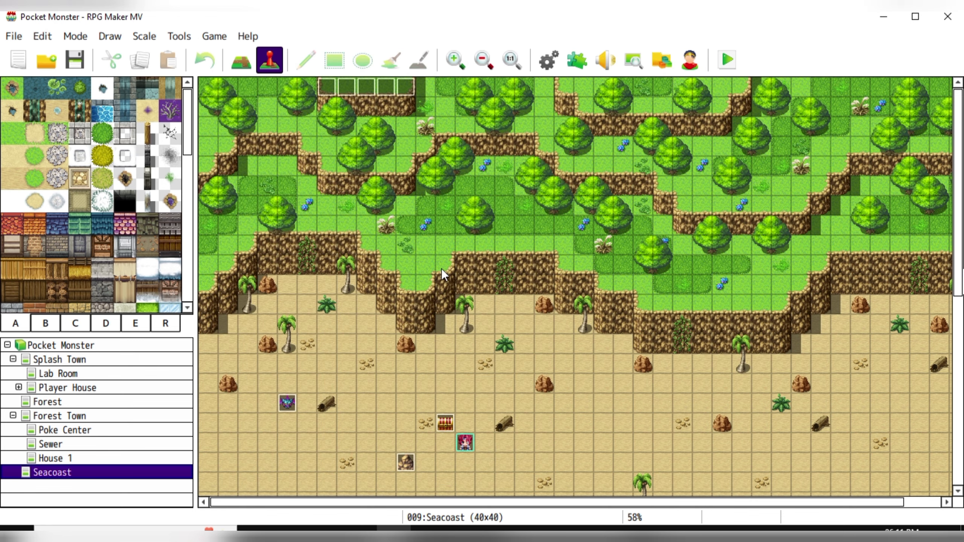
Step: Duplicate the Seacoast map as a child map beneath the original
right_click(63, 470)
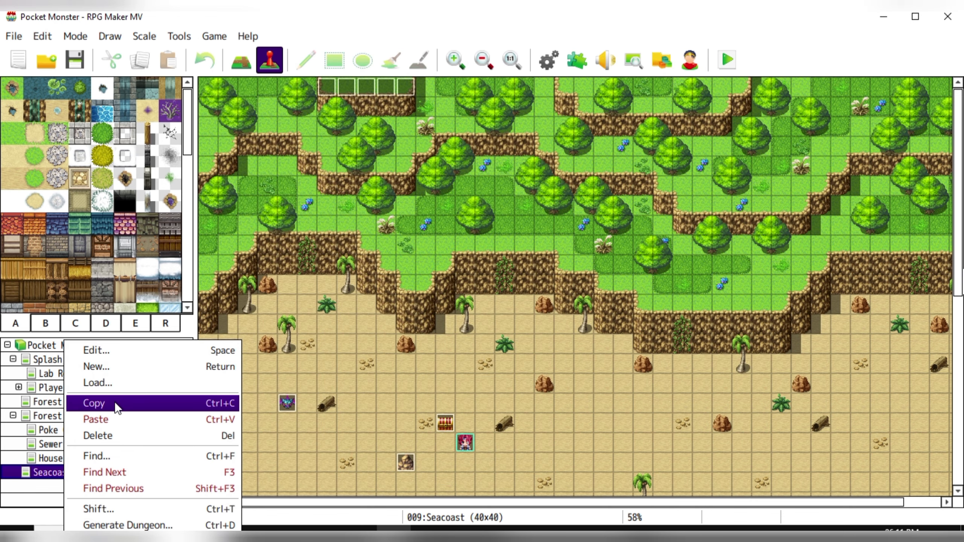
click(71, 479)
right_click(69, 475)
click(113, 419)
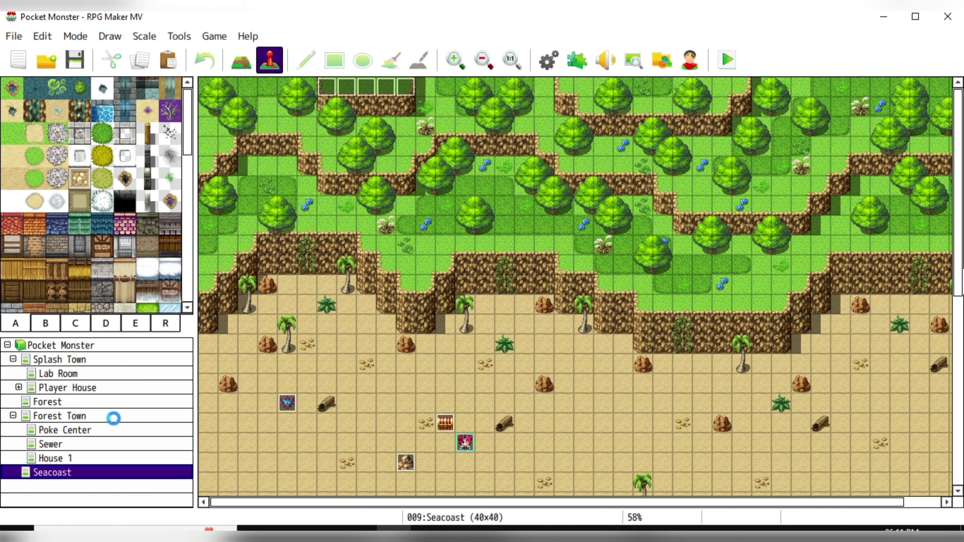
Step: Rename the duplicated child map as Seacoast Demo in its map properties
double_click(87, 491)
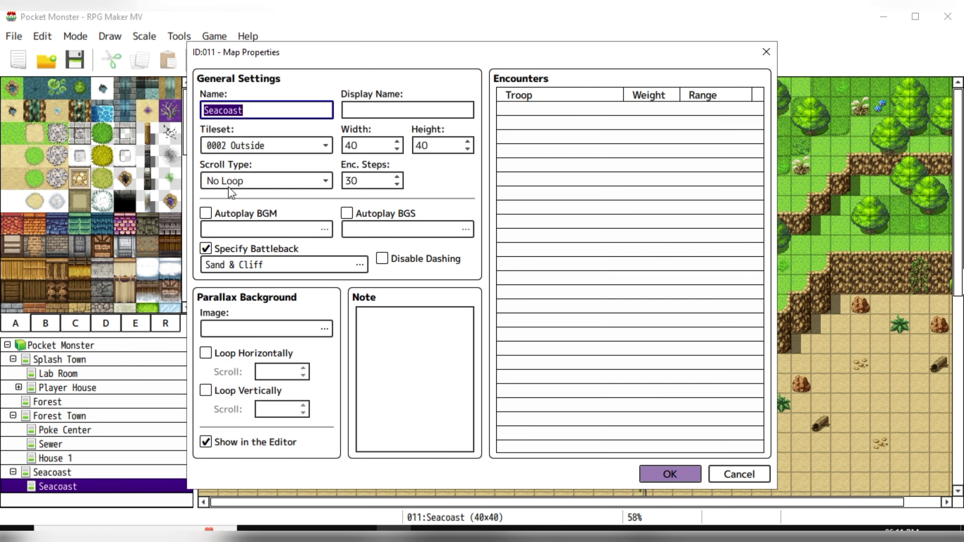
click(279, 114)
text(Demo)
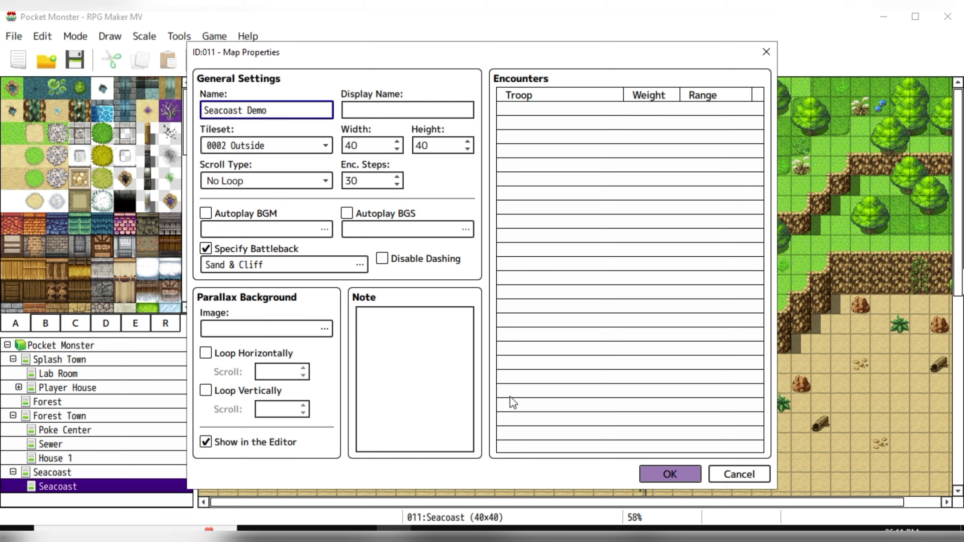
click(670, 475)
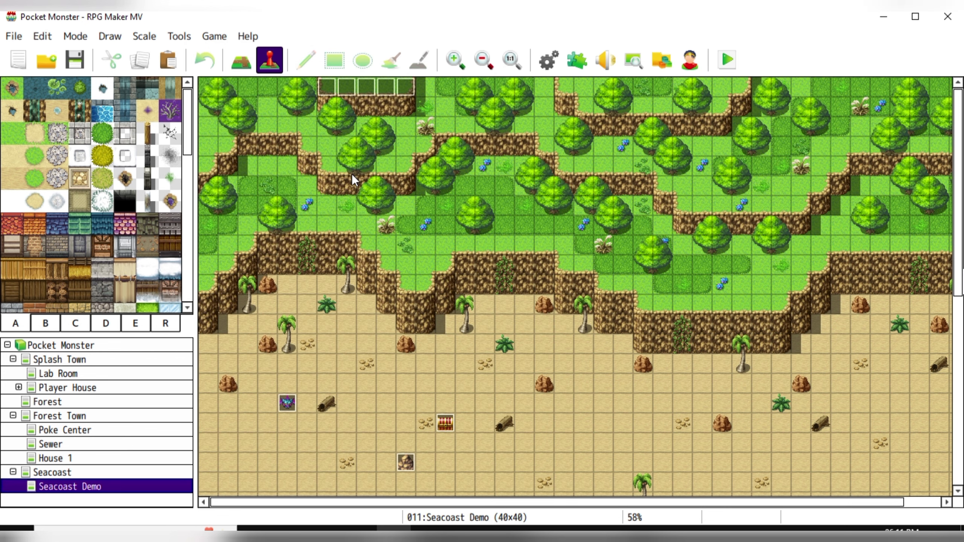
Step: Examine the ControlSwordAnim event beside Hitbox, including the text of its SetEventRange plugin command, and close it unchanged
click(330, 86)
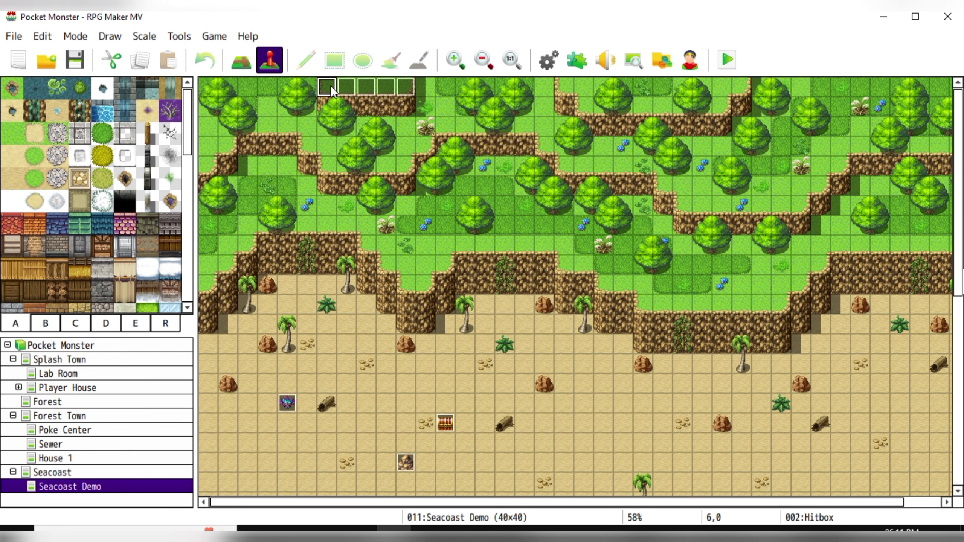
click(347, 88)
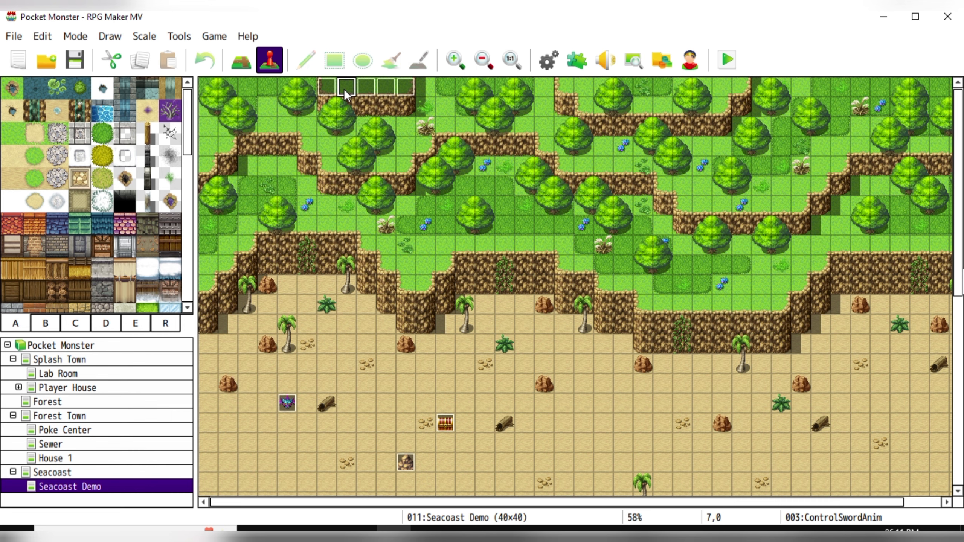
double_click(345, 88)
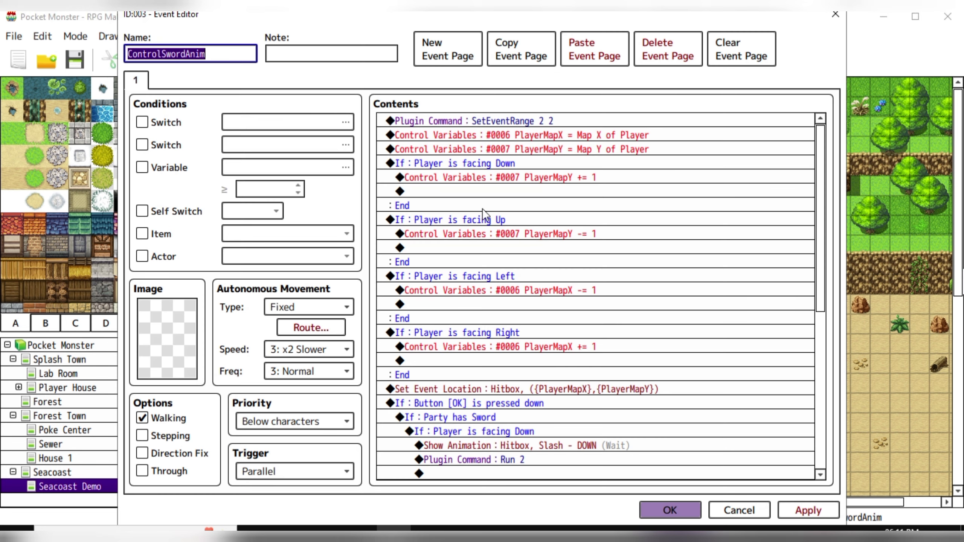
click(501, 125)
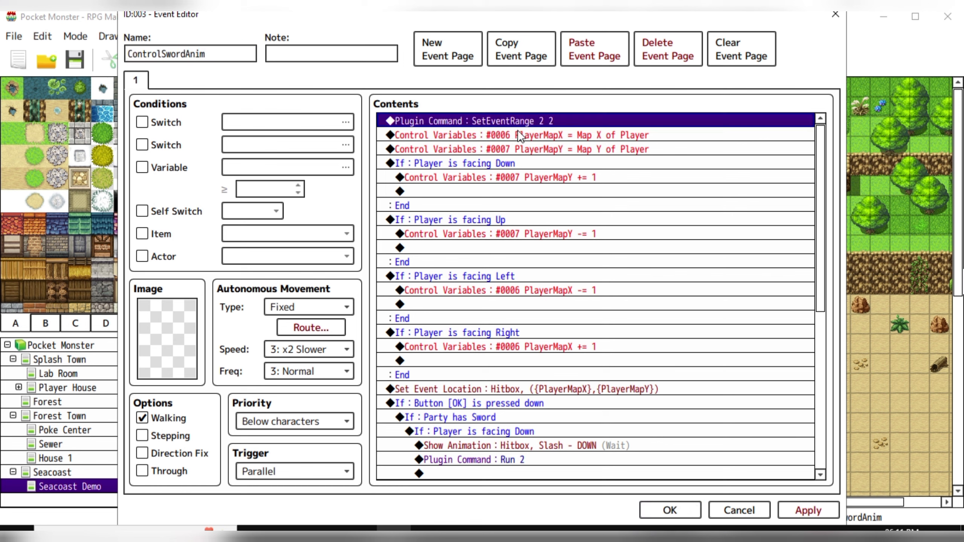
double_click(553, 120)
click(551, 284)
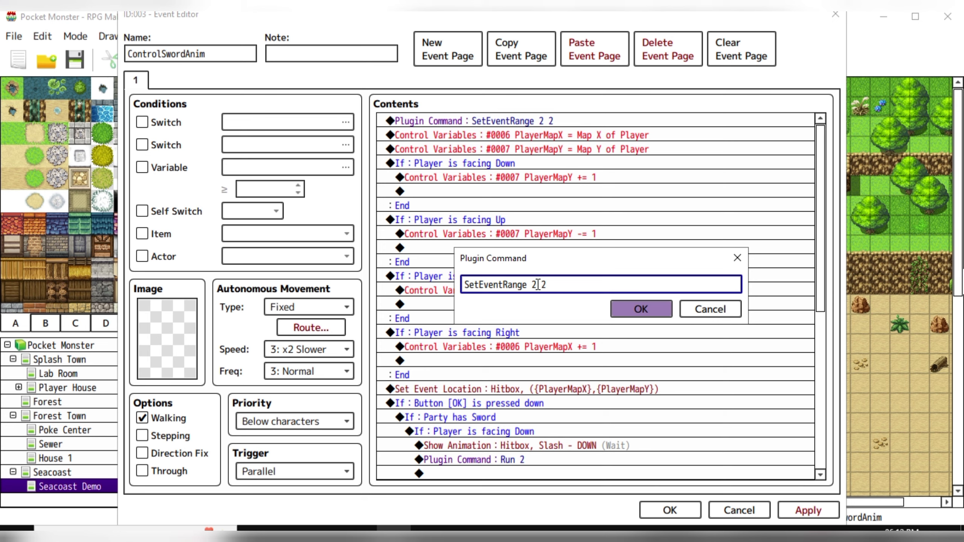
click(640, 309)
click(671, 510)
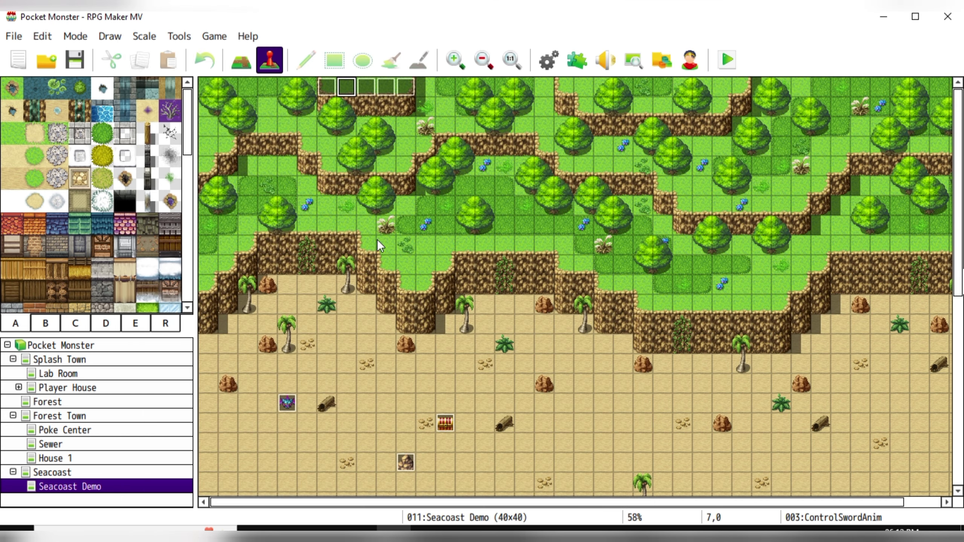
Step: Review the direction checks, hitbox placement and slash animation commands in the ControlSwordAnim event
click(327, 88)
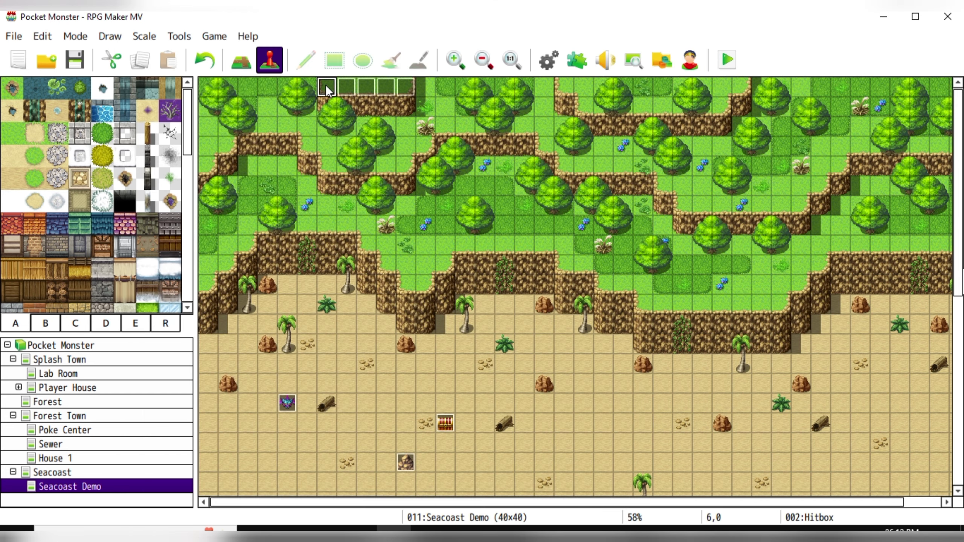
double_click(347, 82)
scroll(455, 331, down, 5)
scroll(453, 333, up, 4)
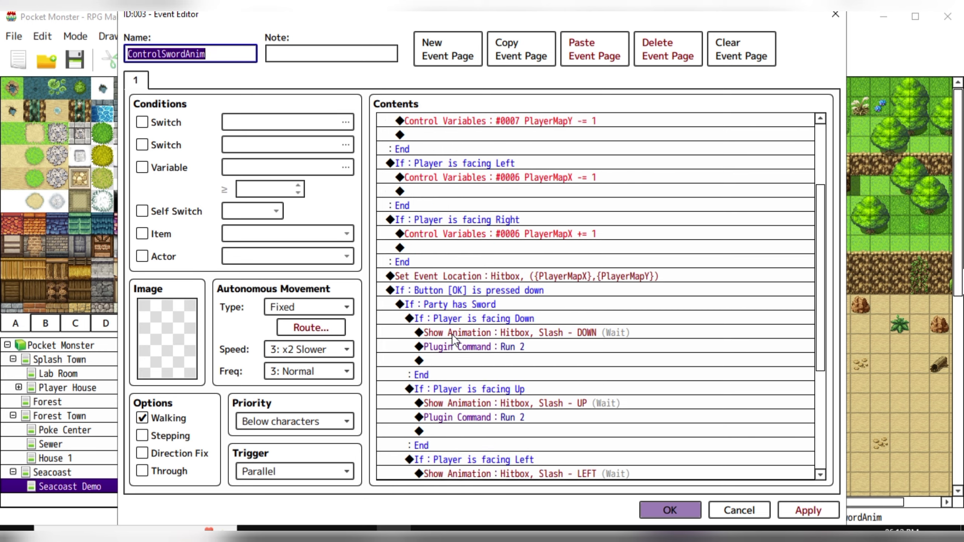
scroll(452, 334, up, 3)
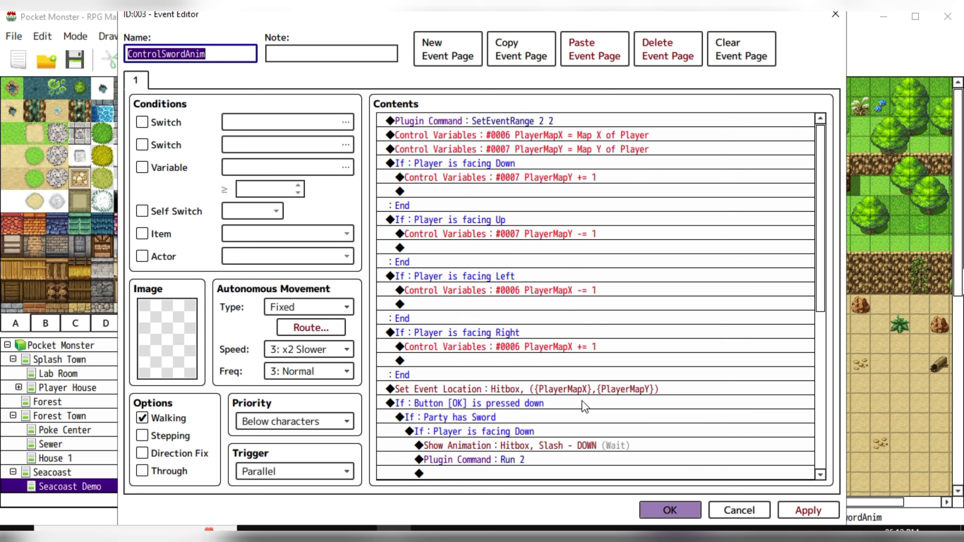
click(668, 512)
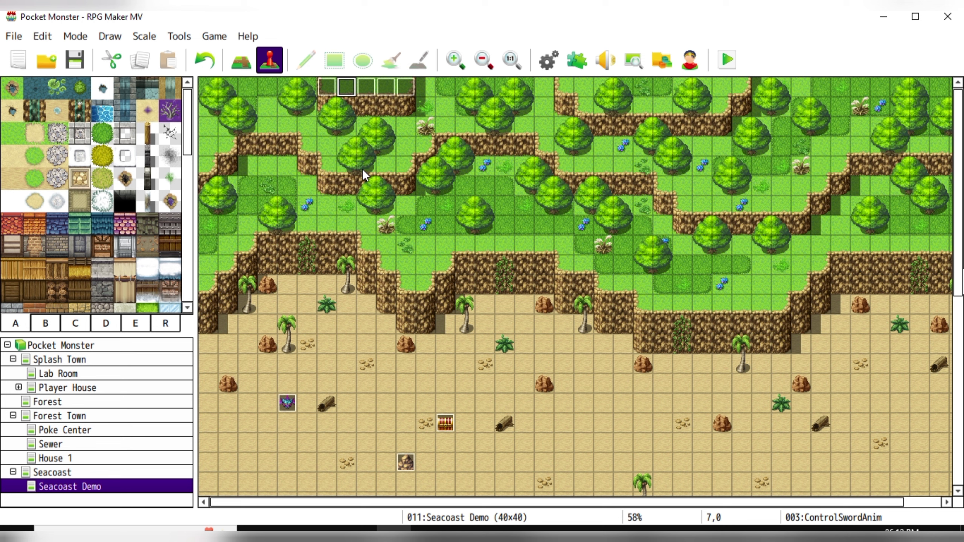
Step: Go through the BatAttack, BatHealth and CheckBatHealth events and move BatHealth to map tile 8,0
click(366, 85)
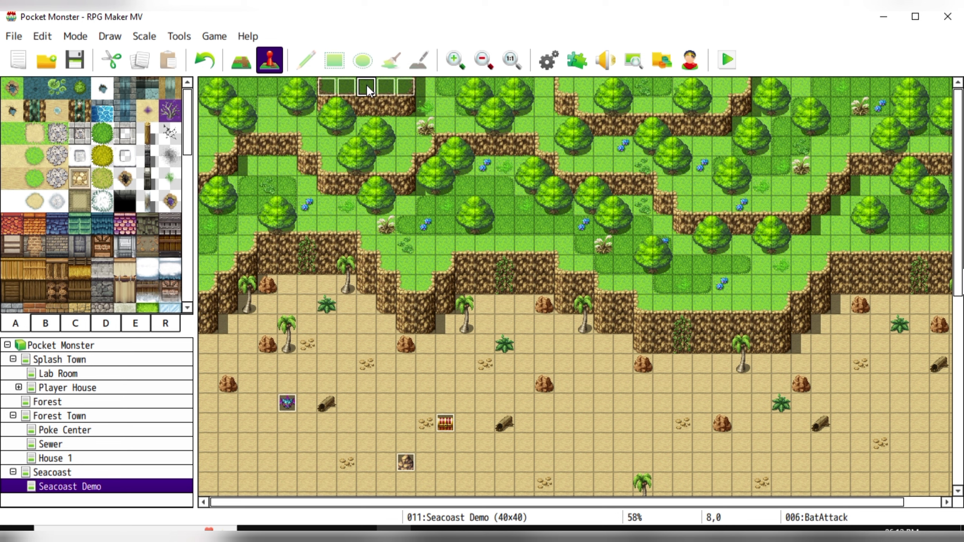
click(388, 85)
click(407, 87)
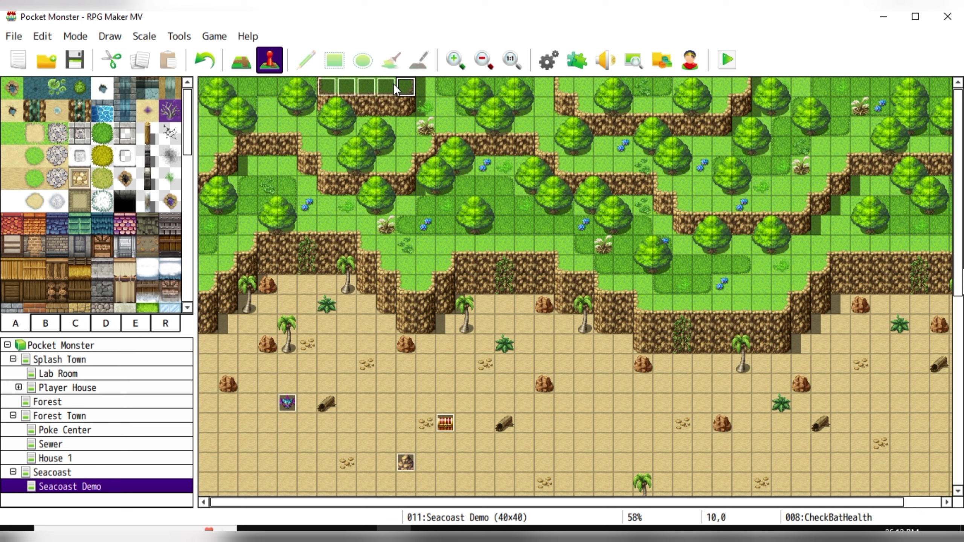
drag(394, 83, 358, 91)
click(375, 86)
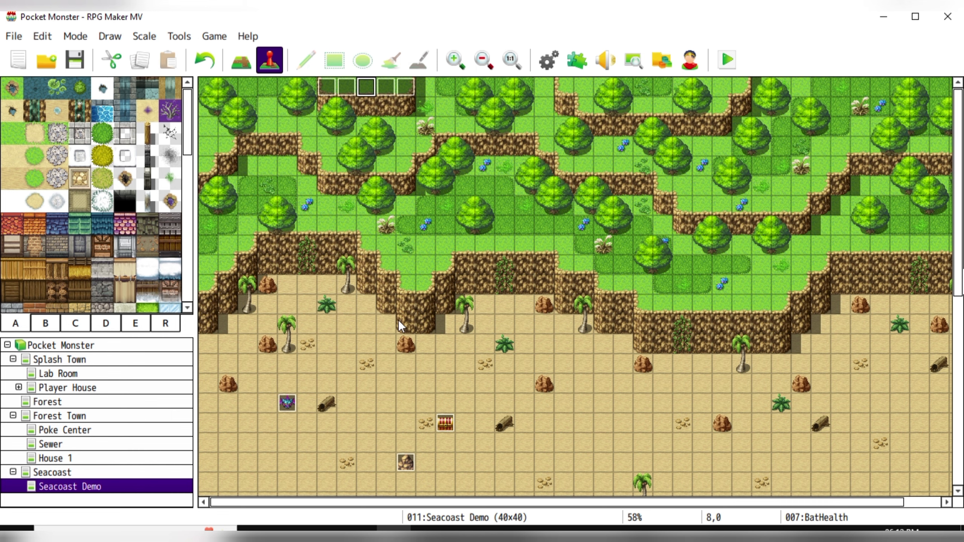
Step: Rename the Bat event at 4,16 as Monster and set its image to the green goblin from the Monster sheet
click(287, 403)
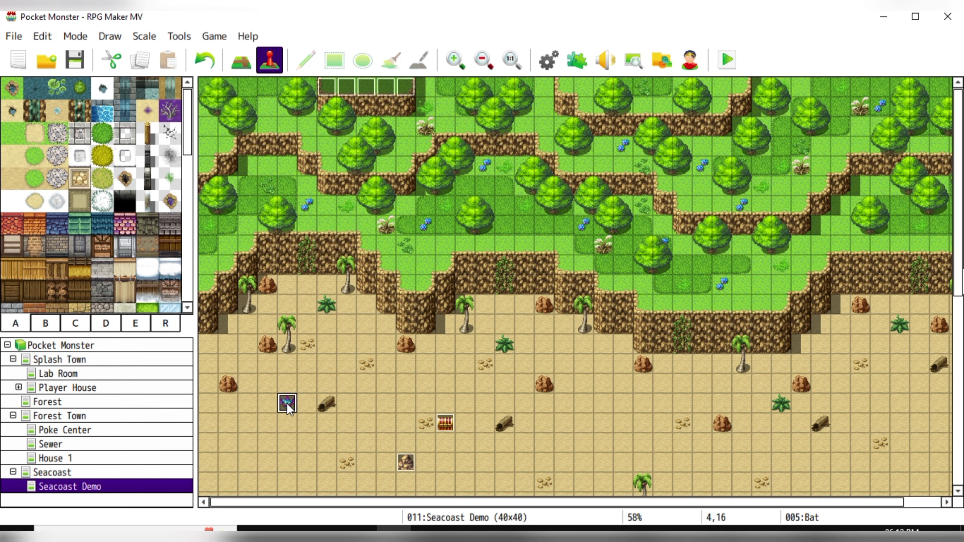
double_click(287, 403)
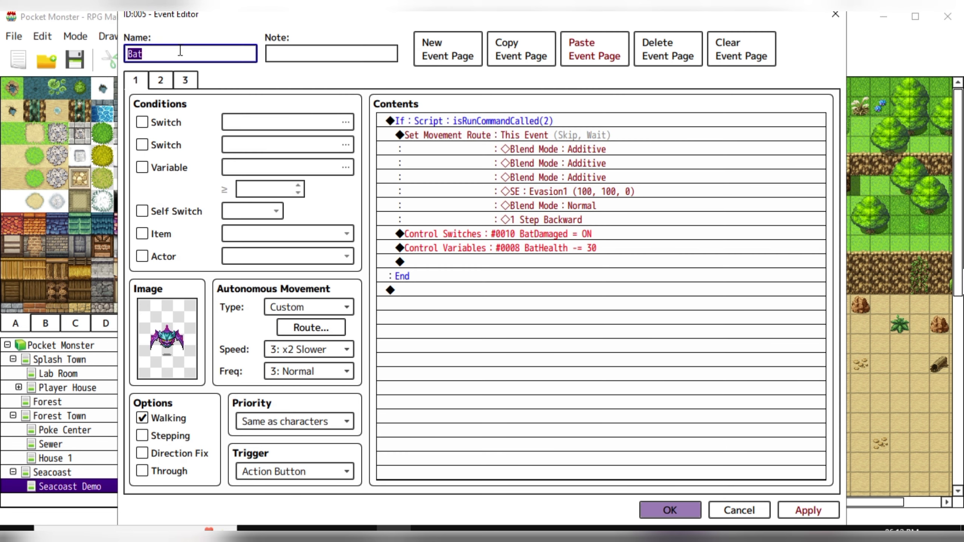
text(Monster)
double_click(150, 348)
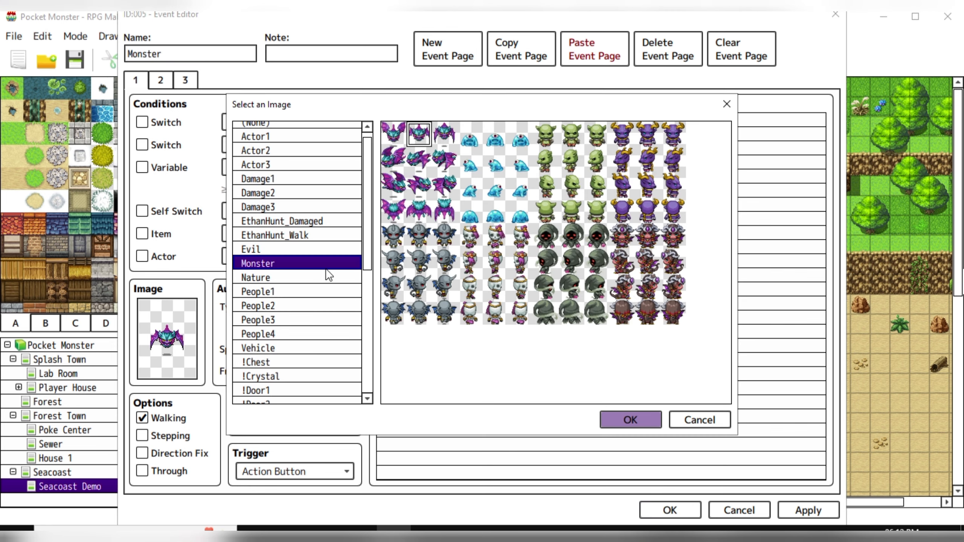
click(571, 135)
click(607, 421)
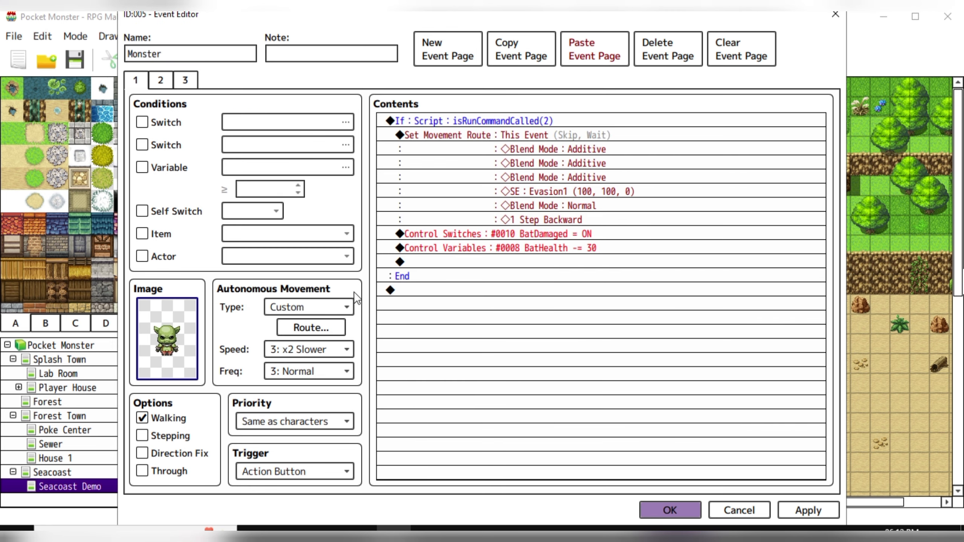
Step: Switch the Monster event's autonomous movement type to Fixed and back to Custom
double_click(183, 53)
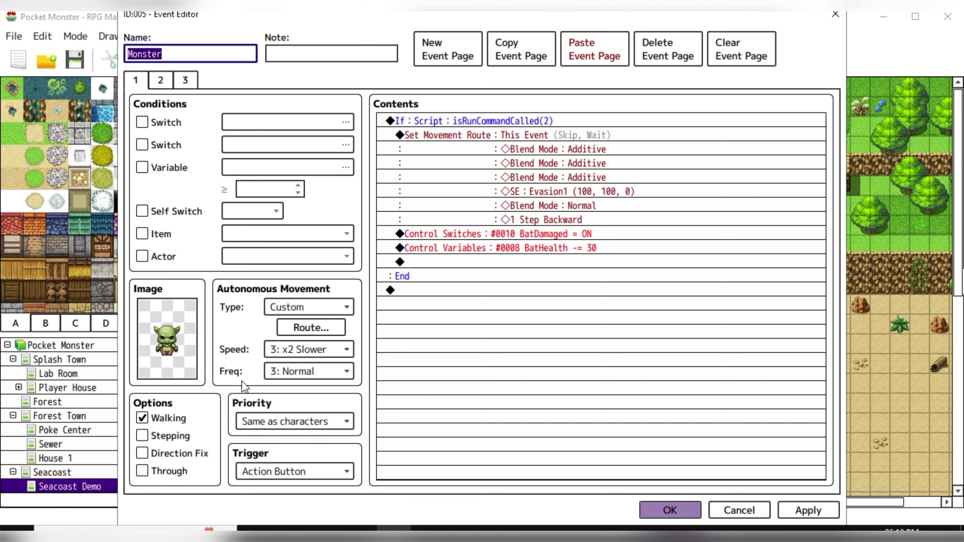
click(297, 306)
click(301, 329)
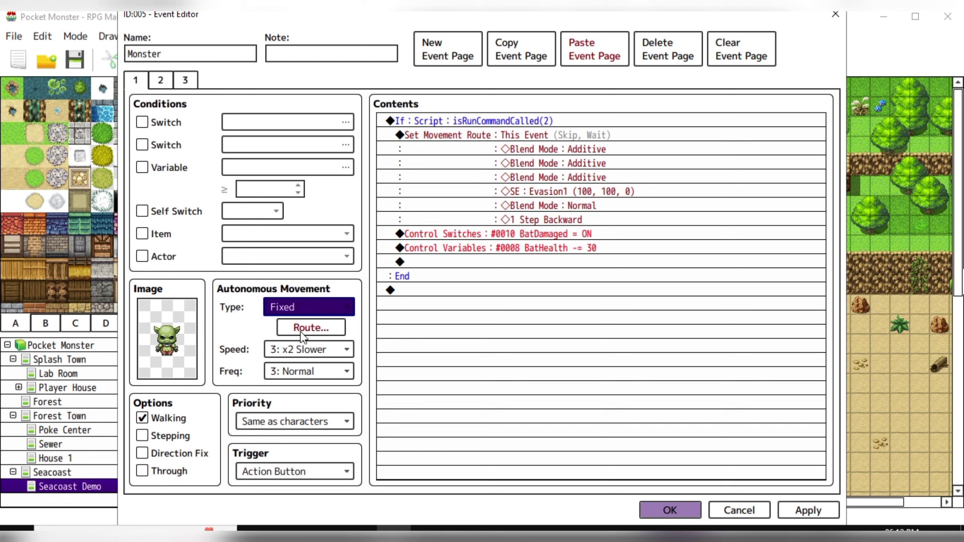
click(295, 307)
click(292, 372)
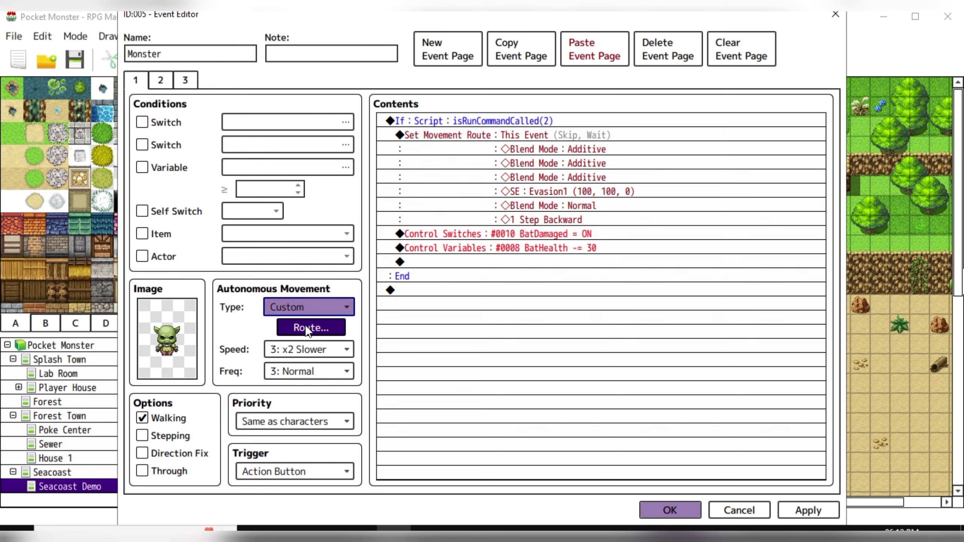
Step: Delete the three existing script commands from the Monster event's custom movement route
click(310, 327)
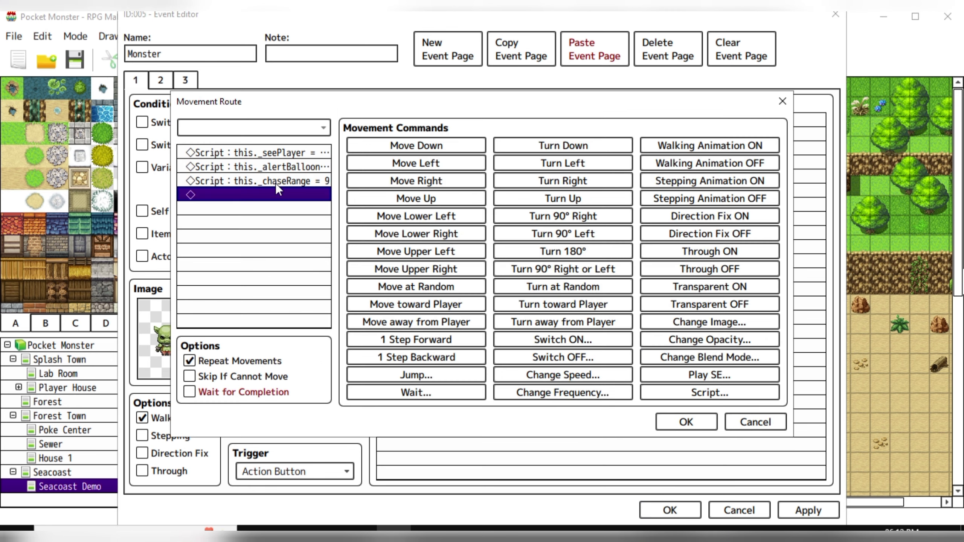
click(267, 151)
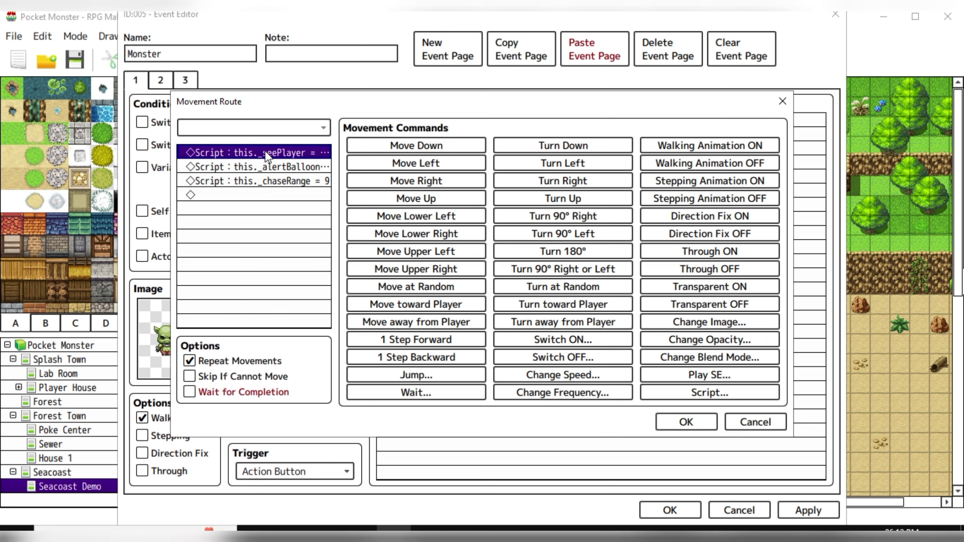
shift+click(263, 175)
key(Delete)
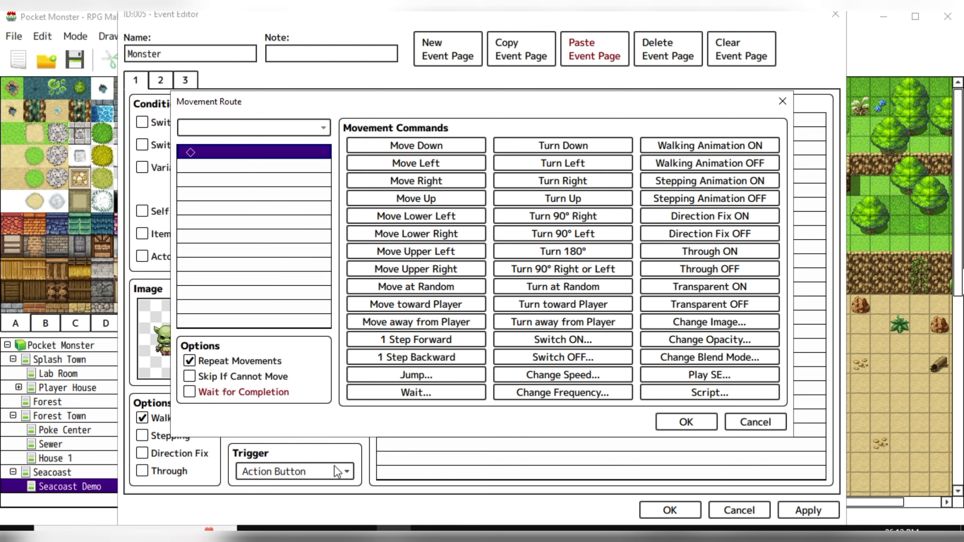
Step: Copy "this._seePlayer = false" from the Notepad notes and add it as a script command in the Monster's movement route
click(463, 536)
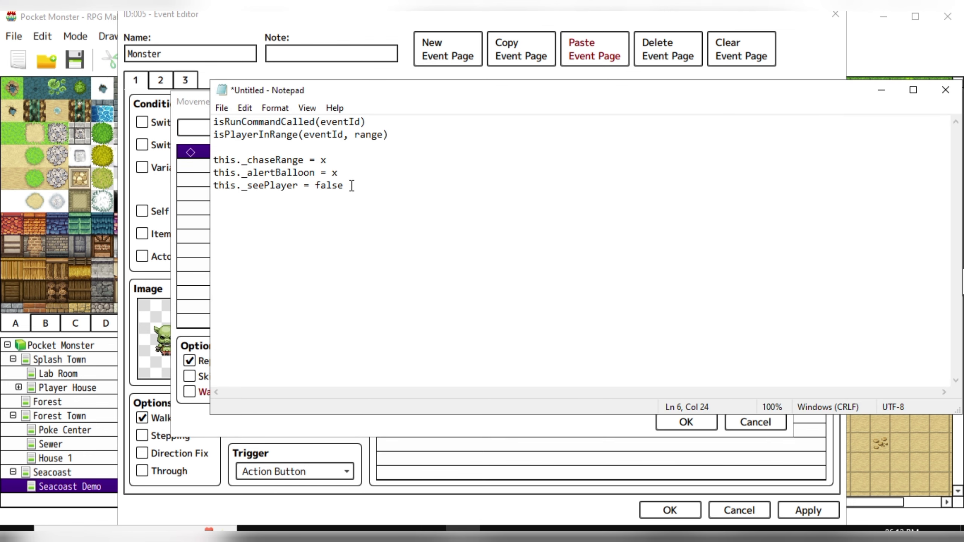
drag(349, 185, 200, 185)
key(ctrl+c)
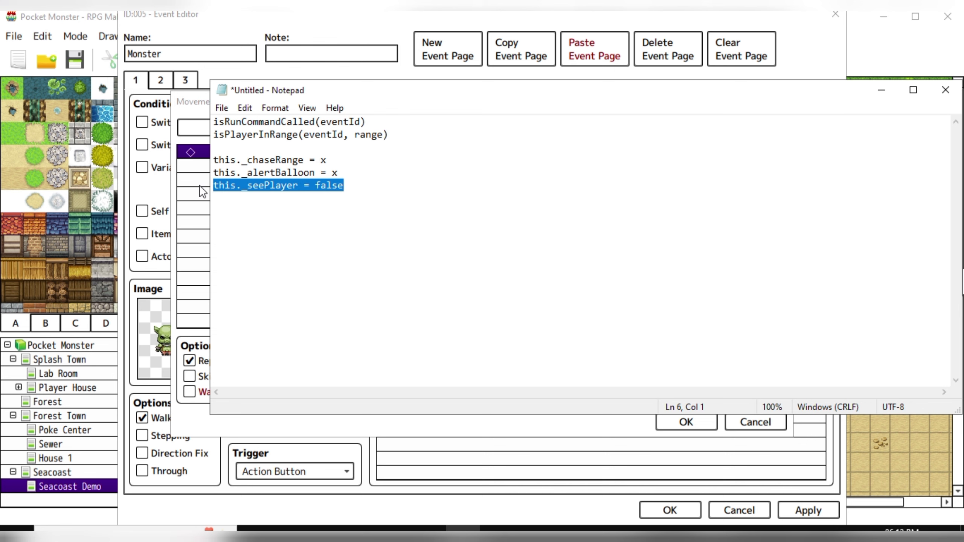
click(881, 90)
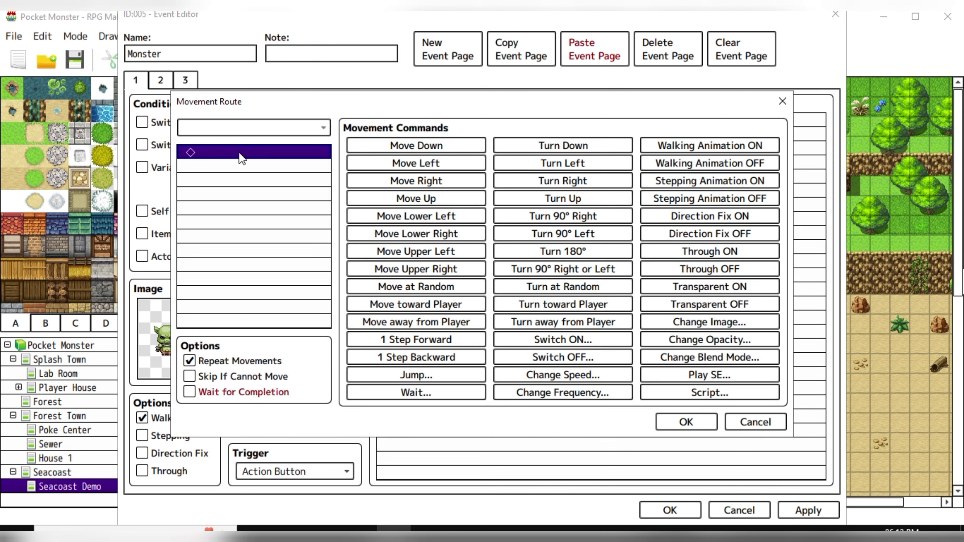
click(705, 395)
key(ctrl+v)
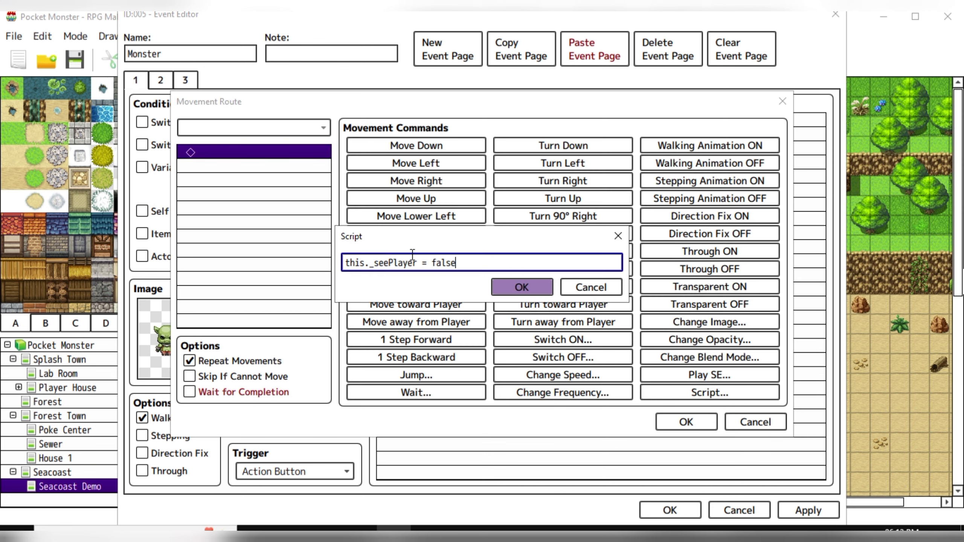
click(513, 287)
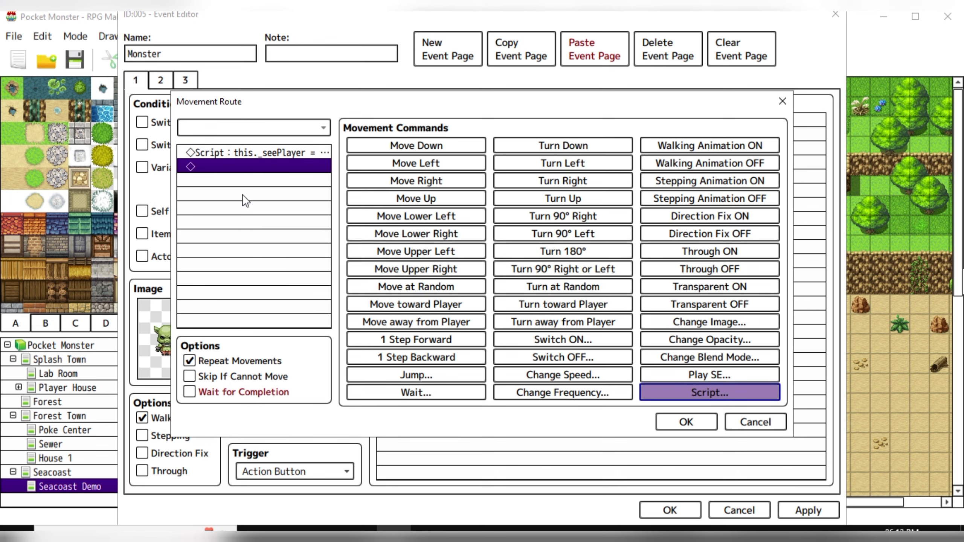
Step: Copy the alertBalloon line from the Notepad notes and add it to the Monster's movement route as the script "this._alertBalloon = 1"
click(463, 532)
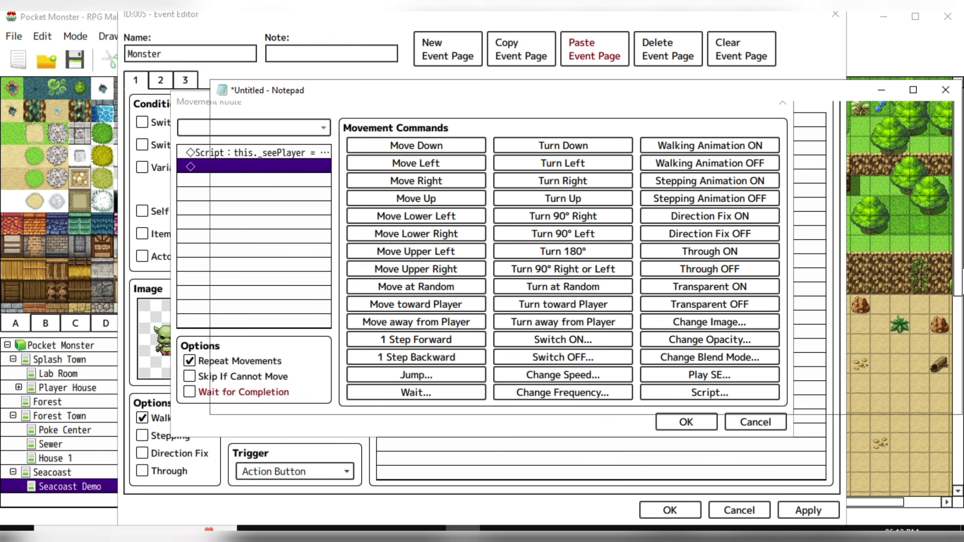
drag(346, 172, 192, 169)
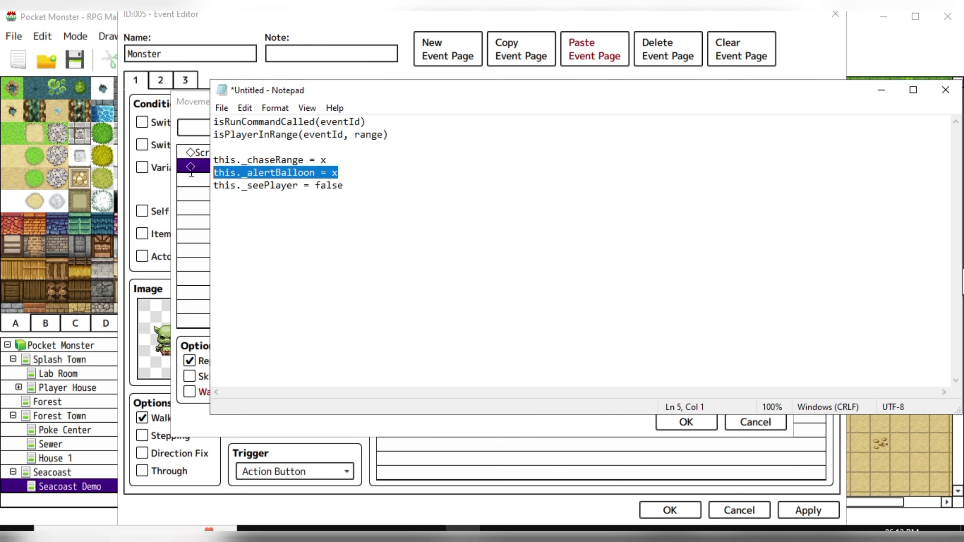
key(ctrl+c)
click(194, 179)
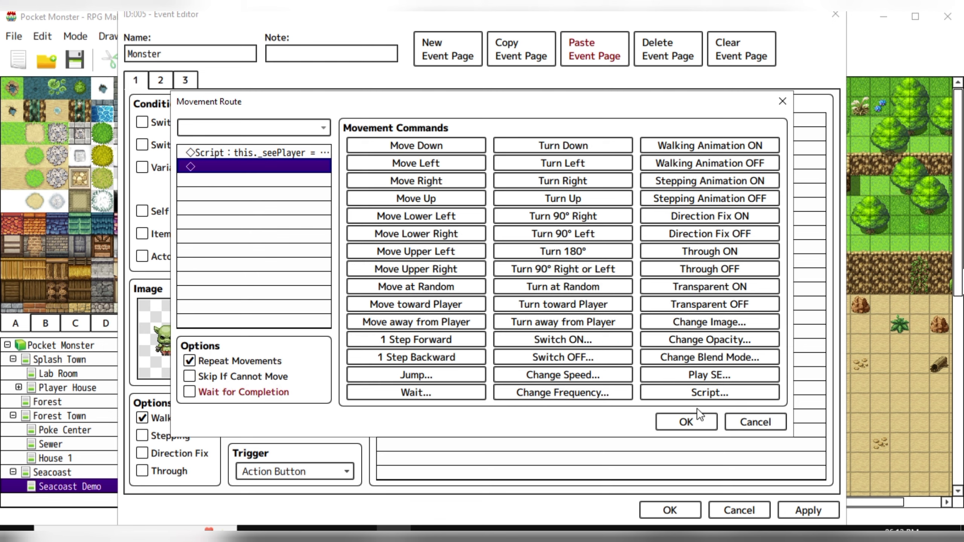
click(703, 394)
key(ctrl+v)
key(BackSpace)
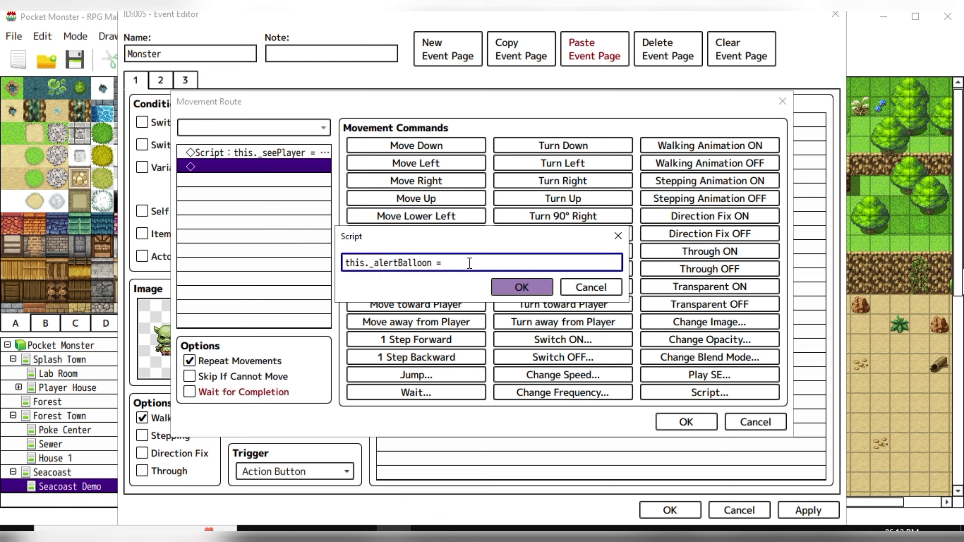
text(1)
click(525, 285)
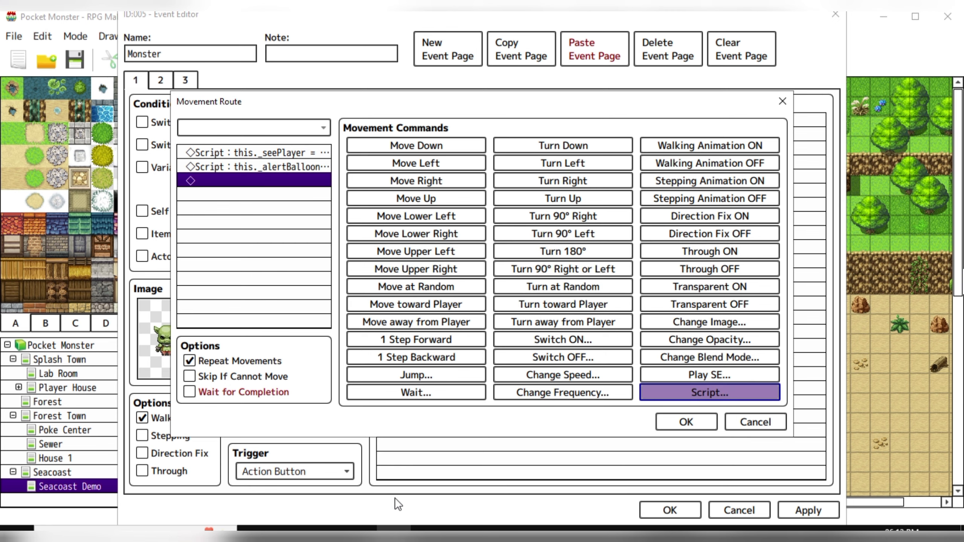
Step: Copy the chaseRange line from the Notepad notes, add it as the script "this._chaseRange = 9", and save the Monster's movement route
key(alt+Tab)
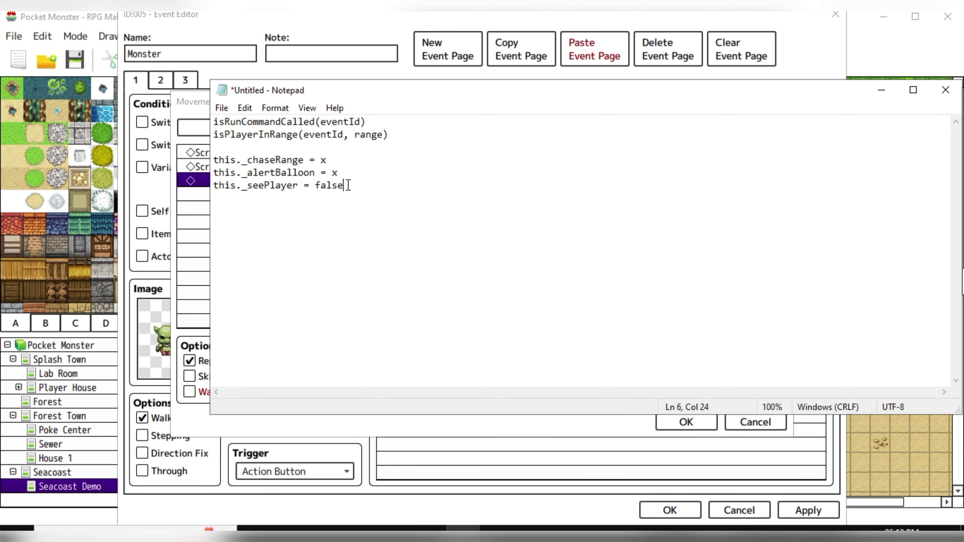
drag(344, 185, 202, 162)
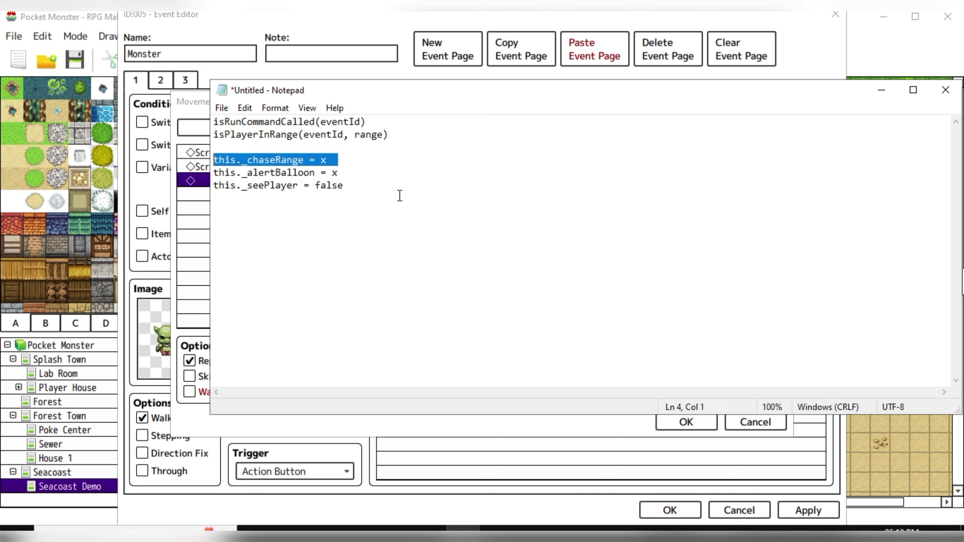
key(alt+Tab)
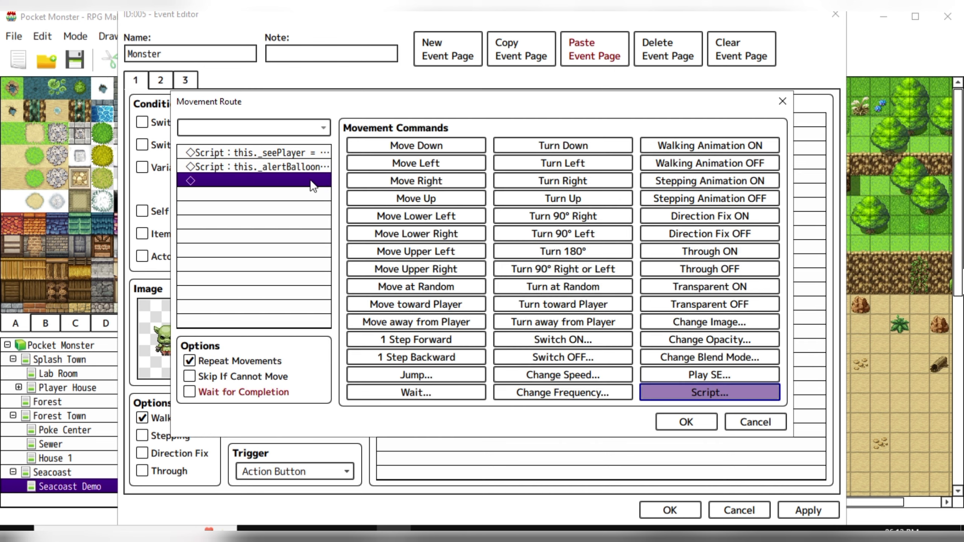
click(733, 391)
key(ctrl+v)
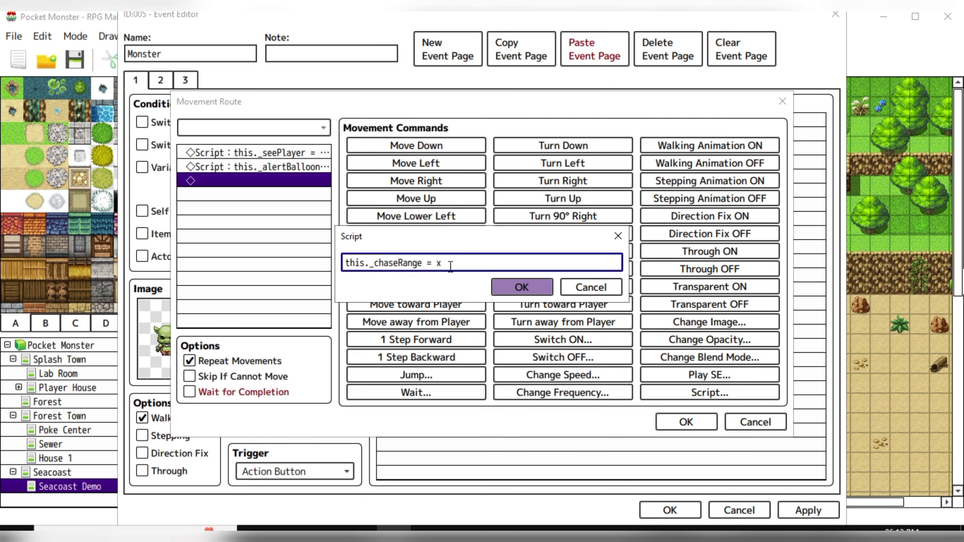
key(BackSpace)
text(9)
click(528, 288)
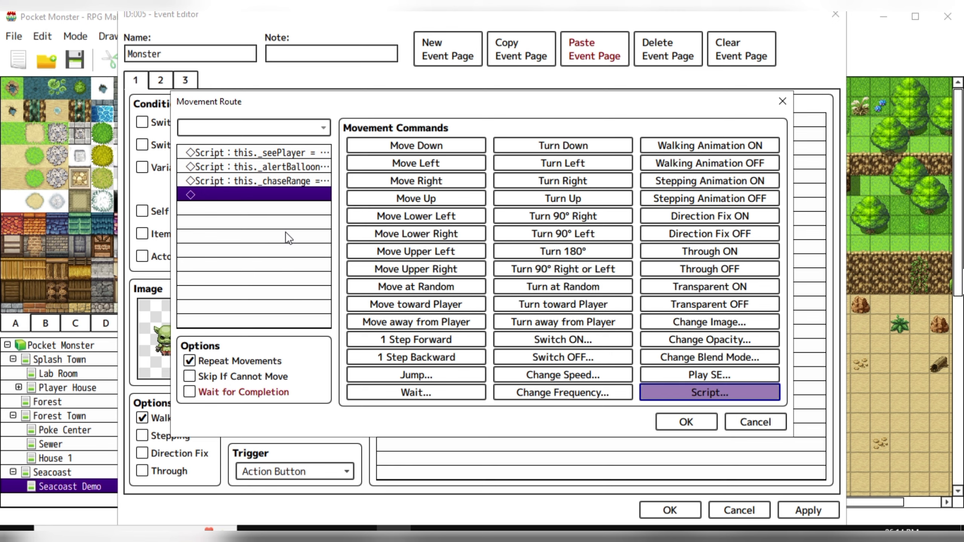
click(685, 424)
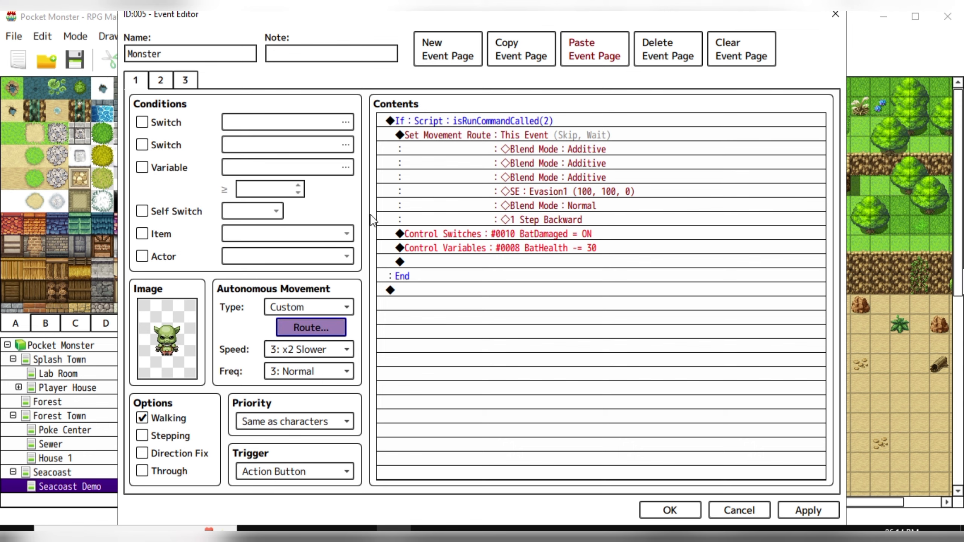
Step: Compare the script condition of the Monster's conditional branch with the isRunCommandCalled(eventId) line in the Notepad notes
click(477, 119)
double_click(477, 119)
click(463, 529)
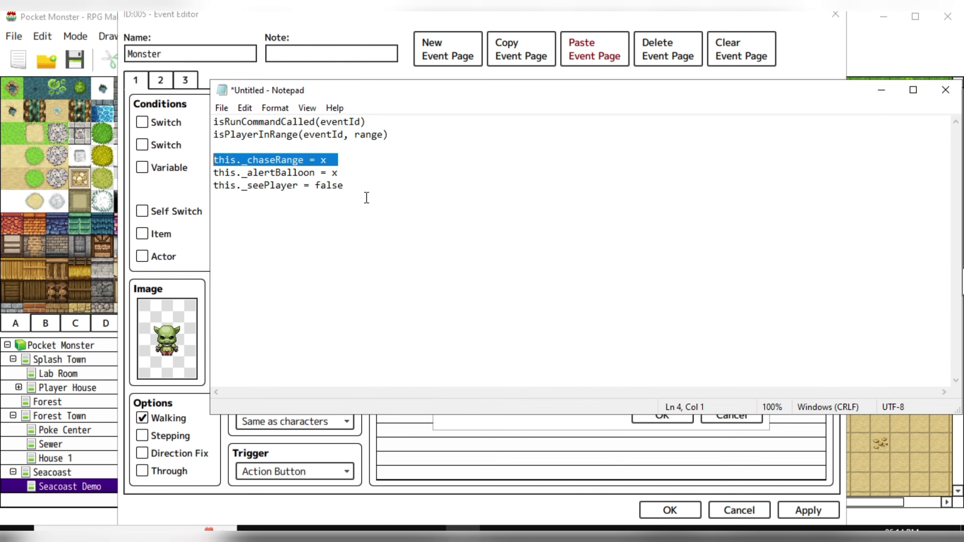
drag(224, 121, 380, 122)
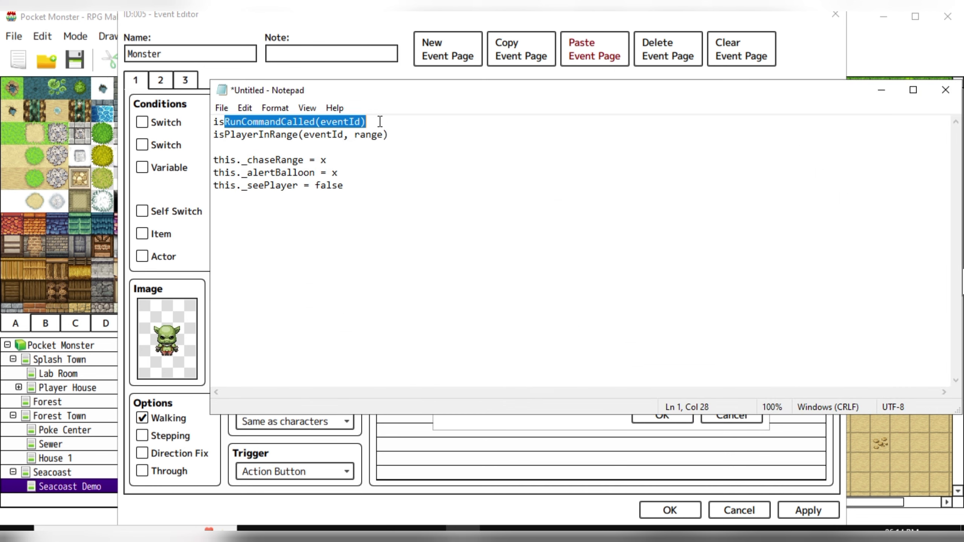
click(881, 90)
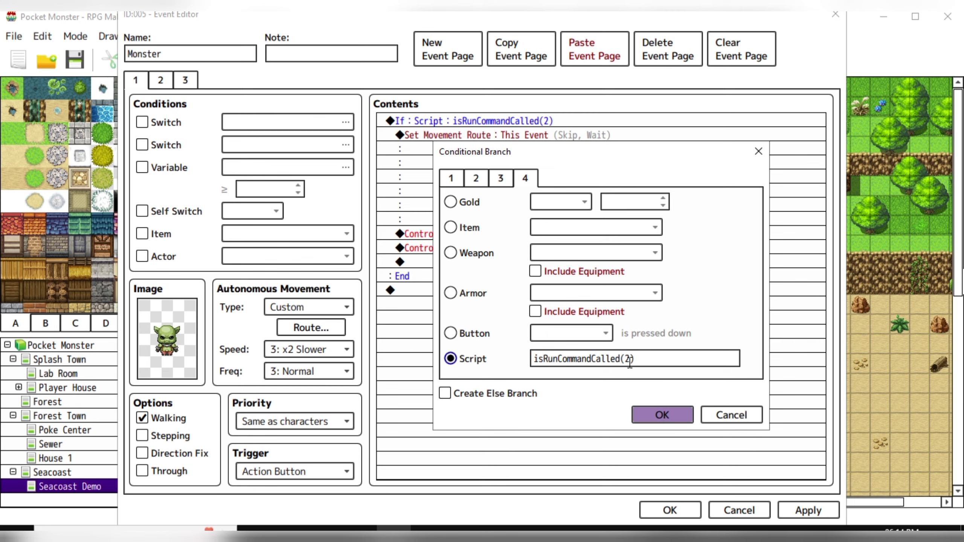
click(663, 415)
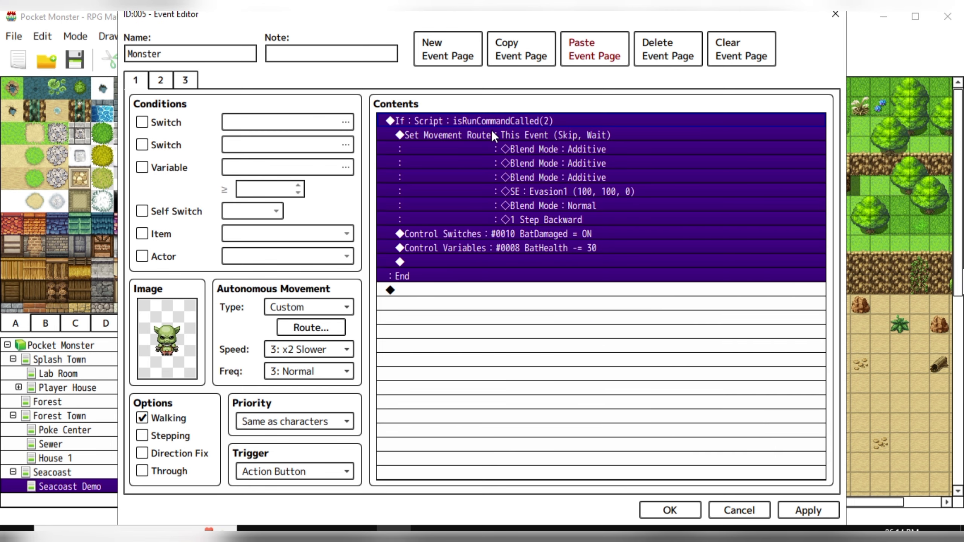
Step: Review the Set Movement Route command inside the conditional branch, keeping This Event as its target
click(518, 135)
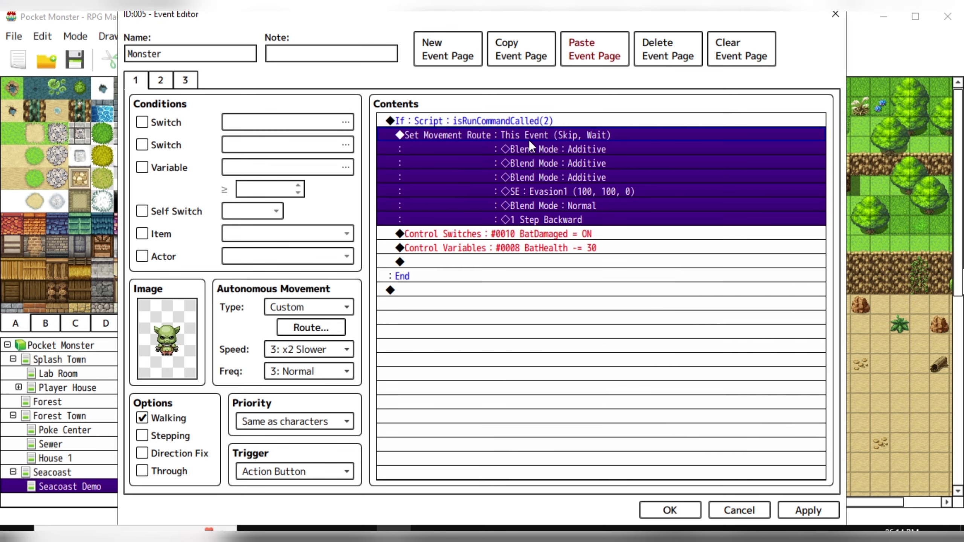
double_click(529, 140)
click(311, 150)
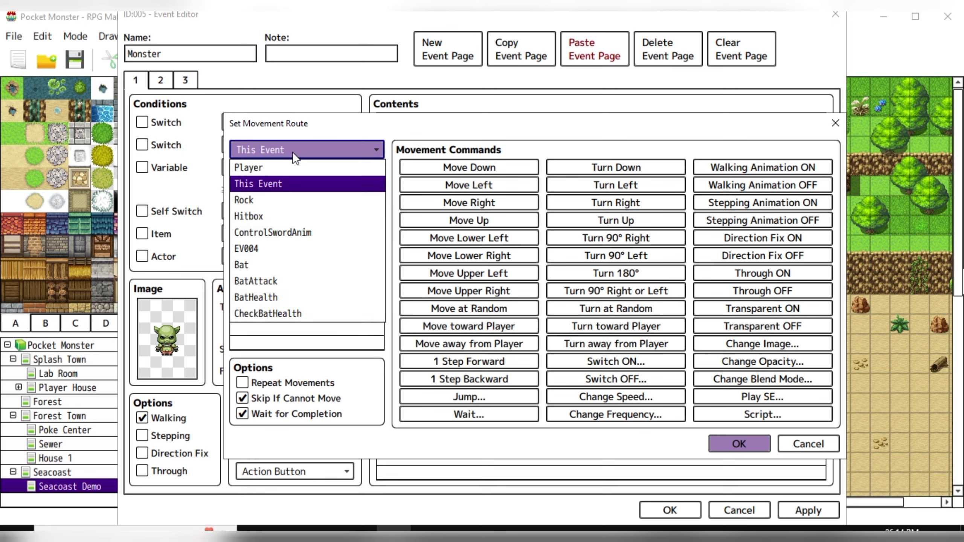
click(273, 181)
click(738, 444)
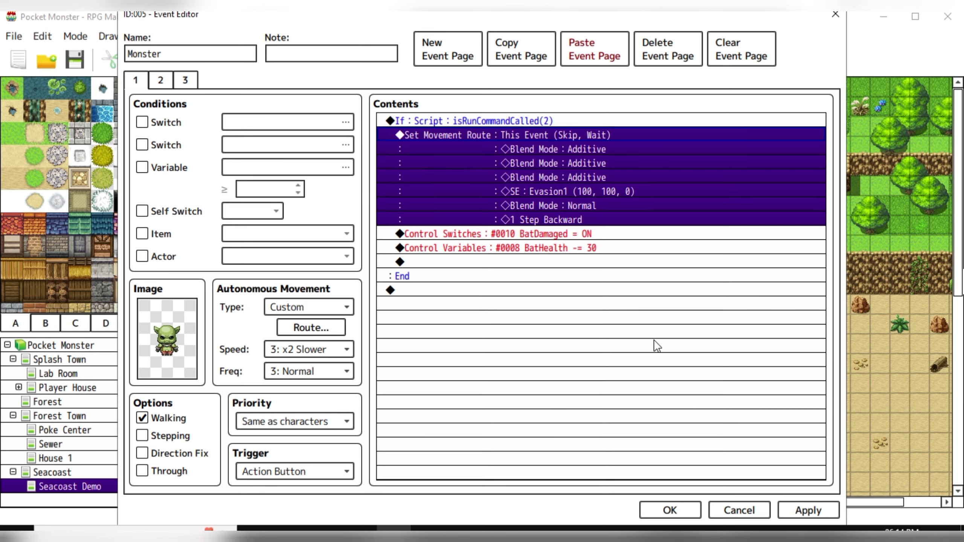
double_click(462, 232)
click(460, 84)
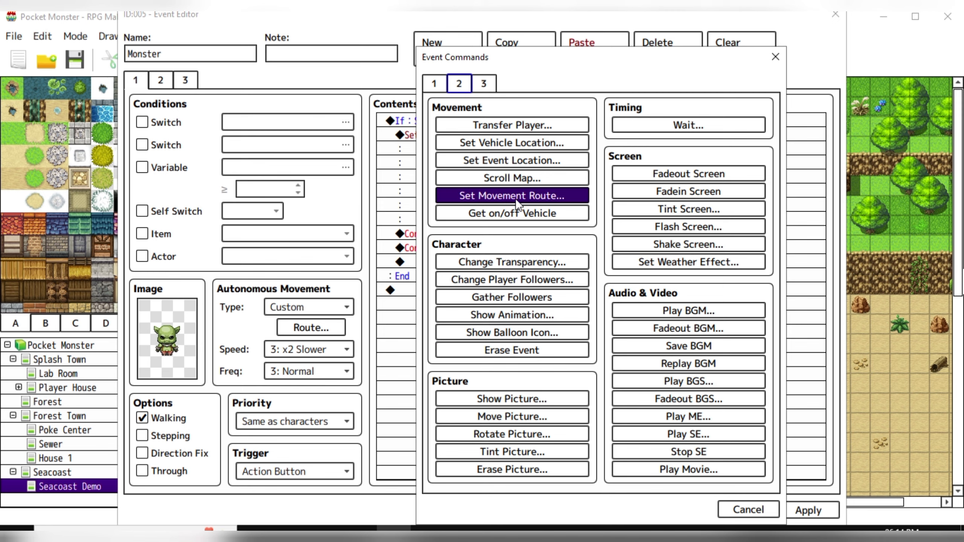
click(543, 202)
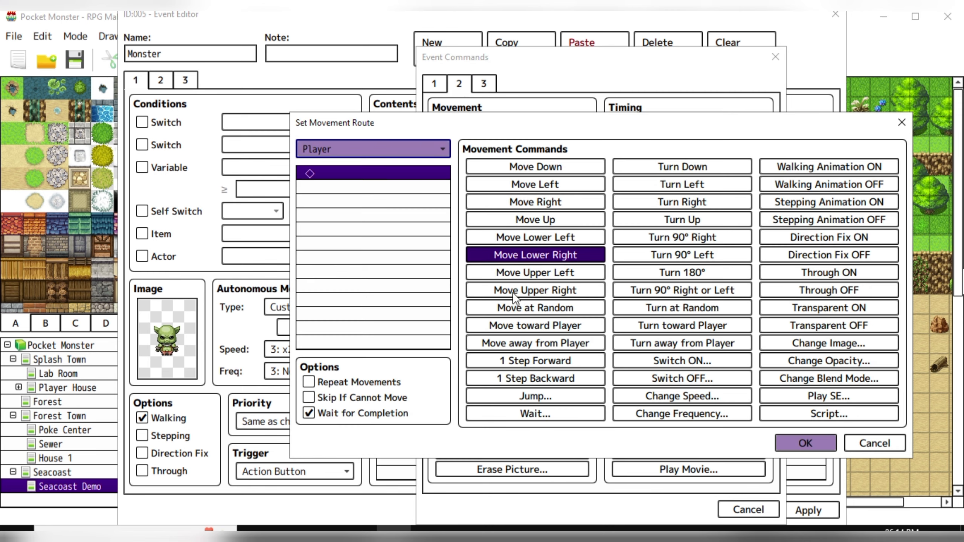
click(415, 149)
click(356, 183)
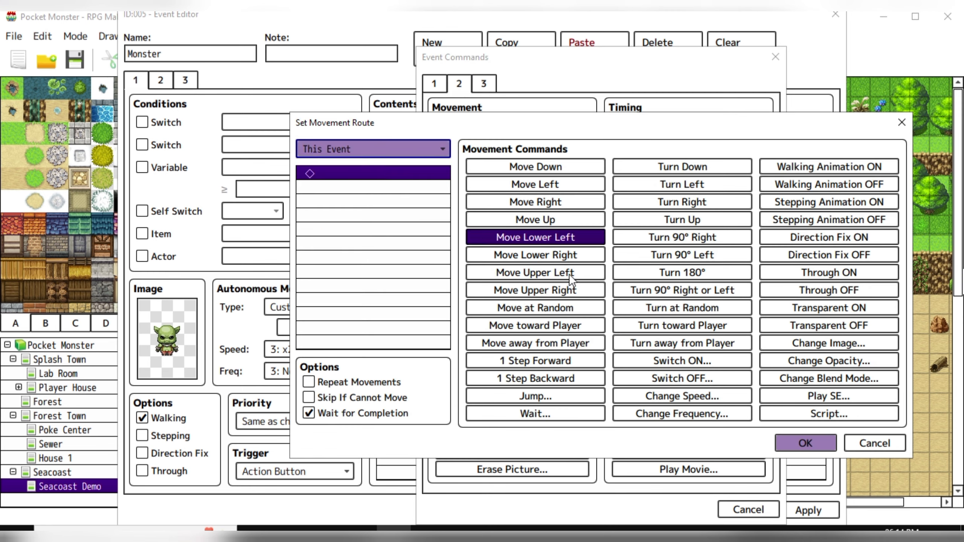
click(874, 441)
click(771, 510)
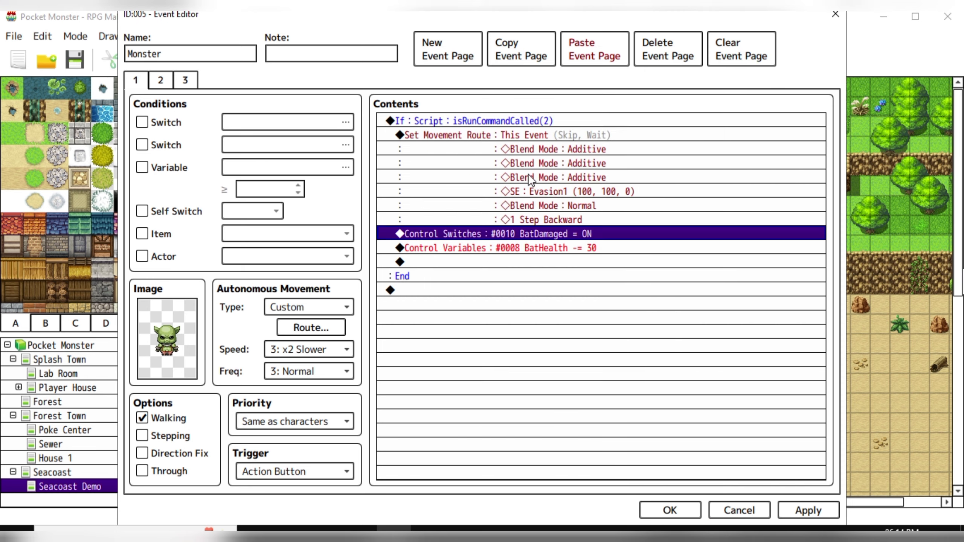
Step: Reopen the branch's movement route and examine its three Additive blend mode commands and the blend mode options
click(521, 130)
double_click(521, 130)
click(330, 174)
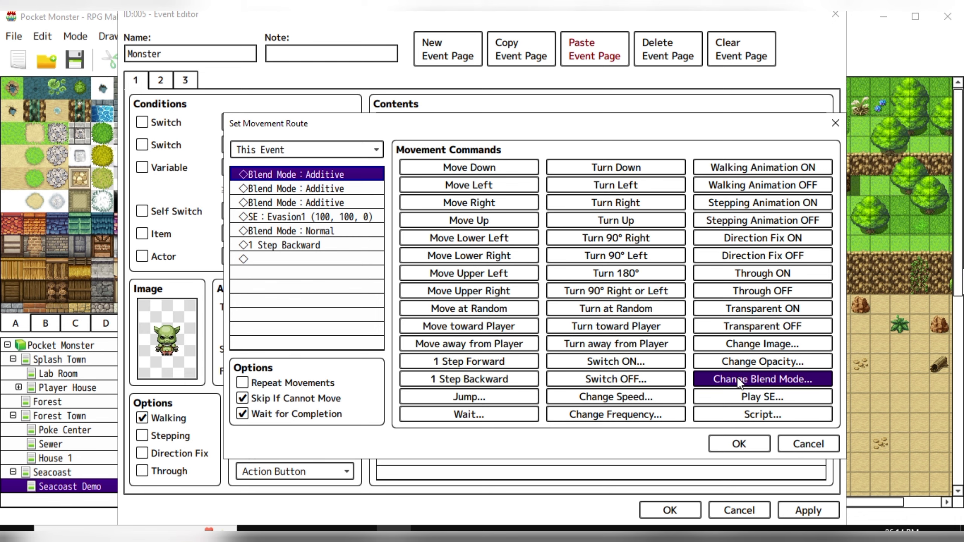
click(802, 377)
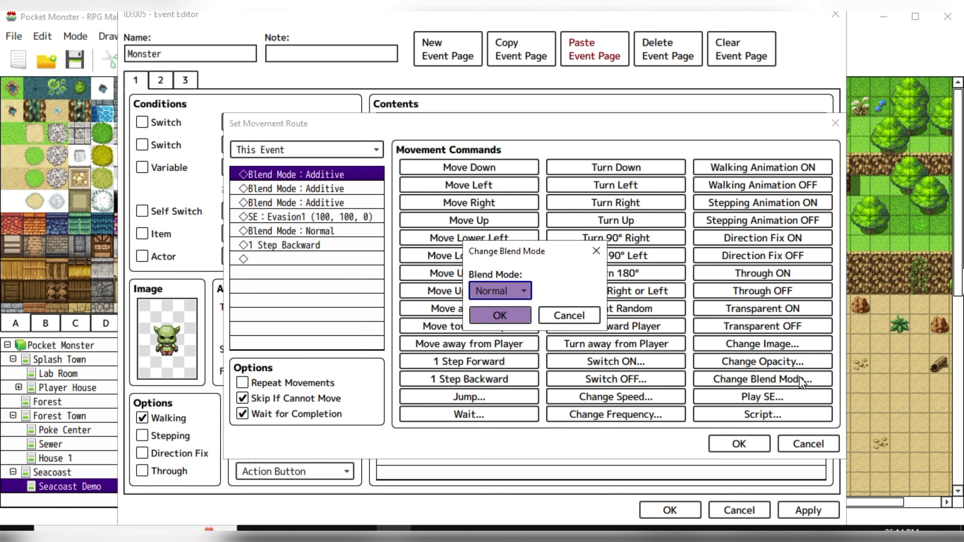
click(514, 289)
click(524, 322)
click(569, 315)
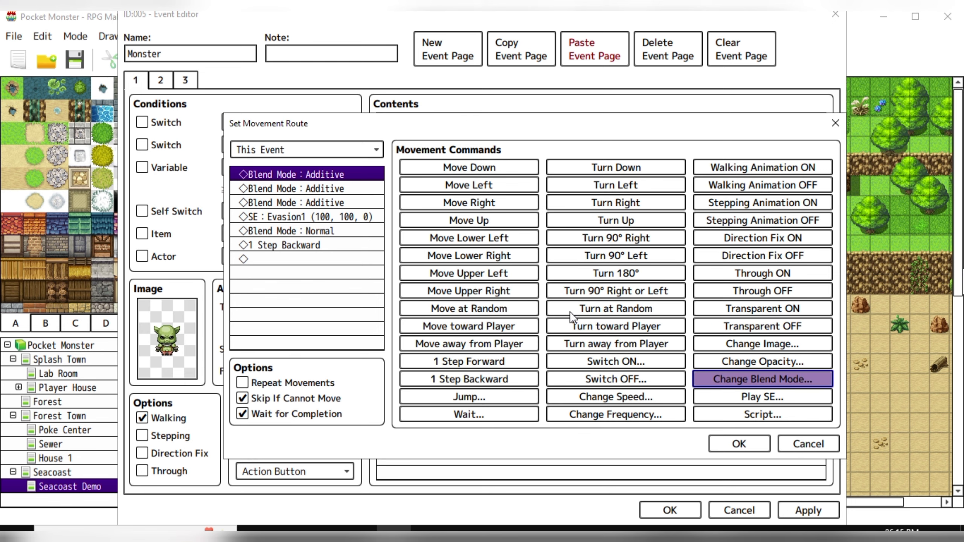
drag(333, 202, 330, 172)
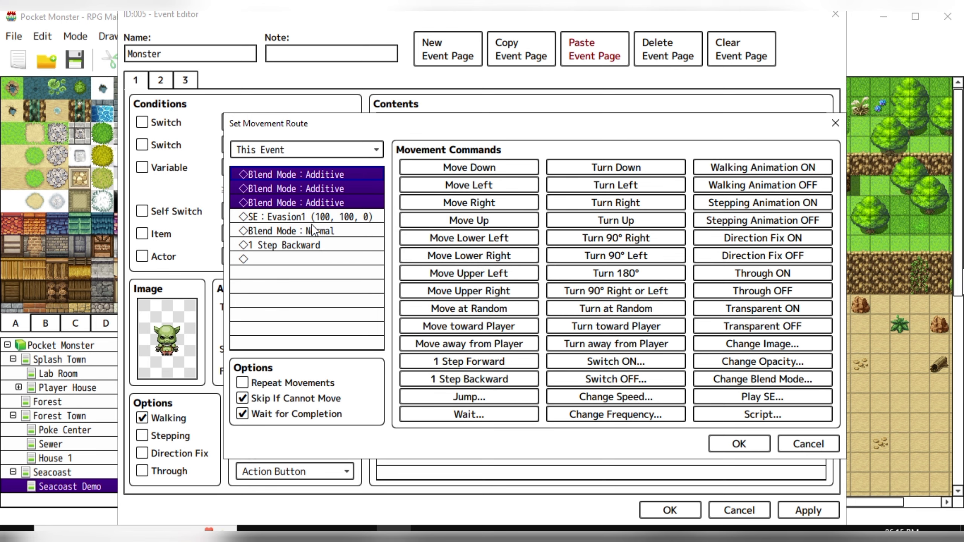
Step: Open the movement route's Evasion1 sound effect and play a preview of it
click(297, 215)
double_click(296, 216)
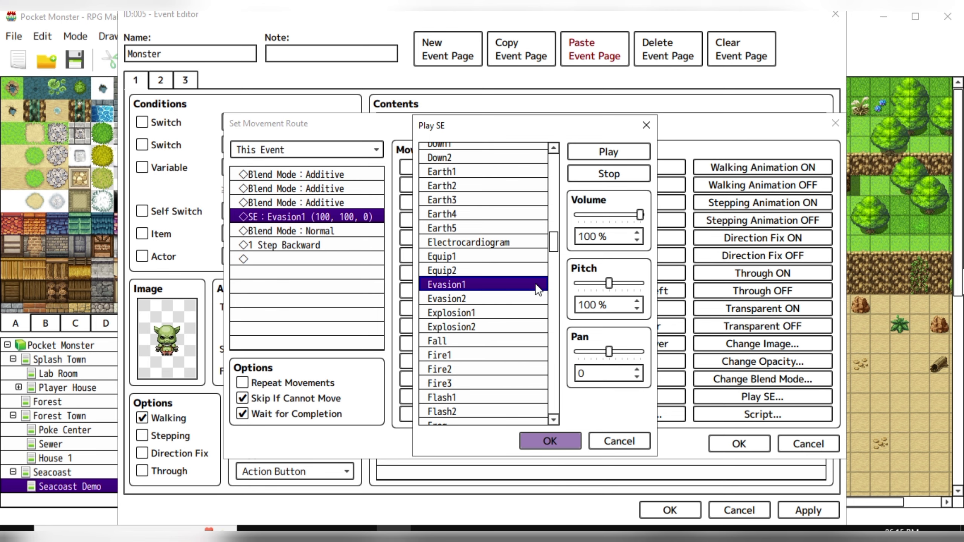
click(611, 153)
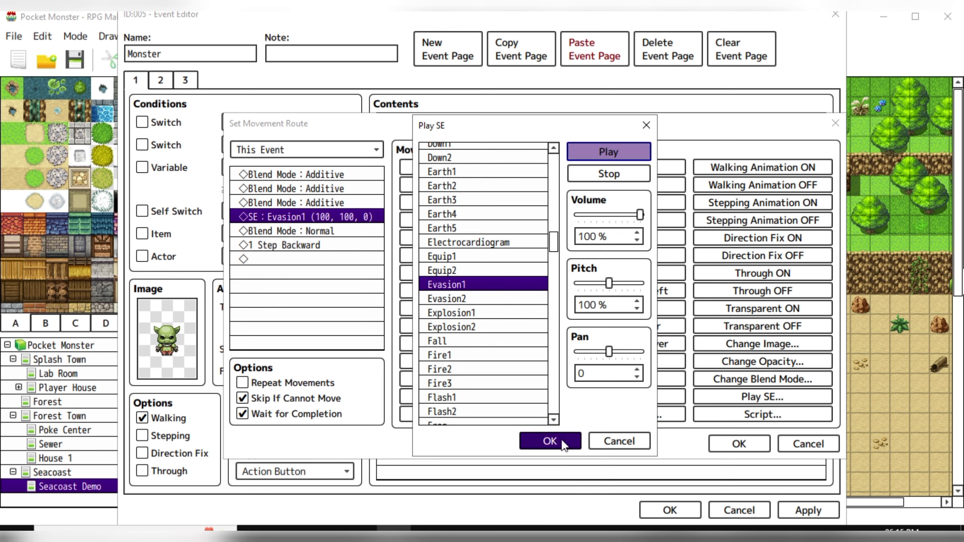
click(550, 441)
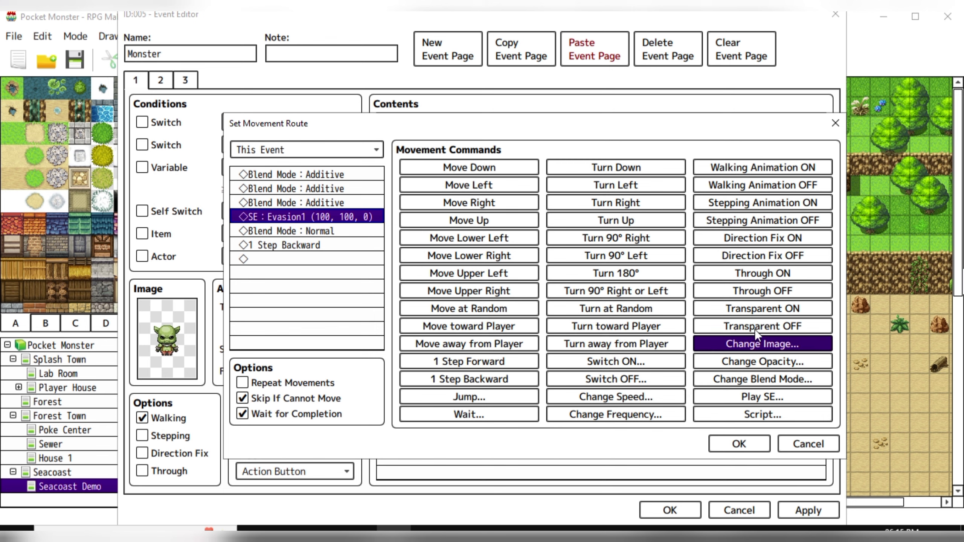
click(746, 397)
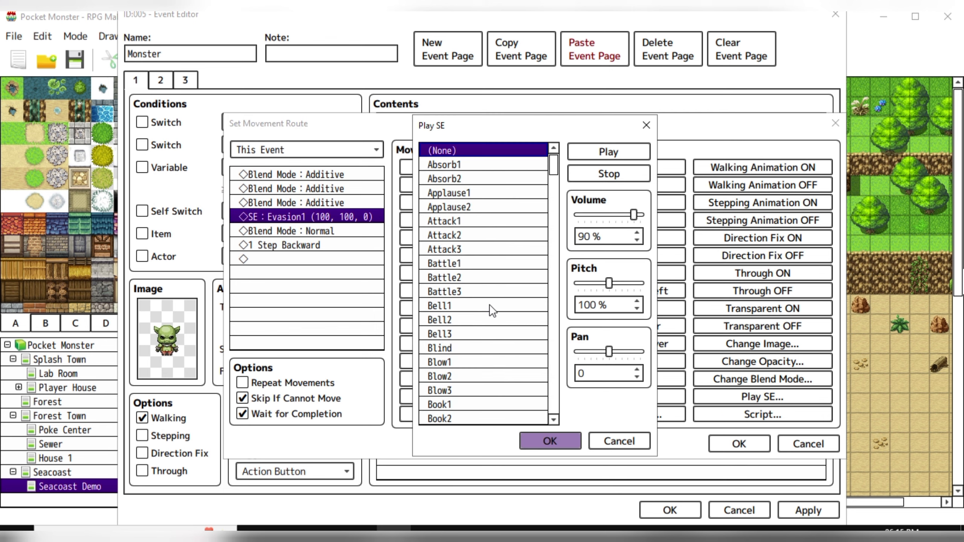
click(488, 307)
click(477, 350)
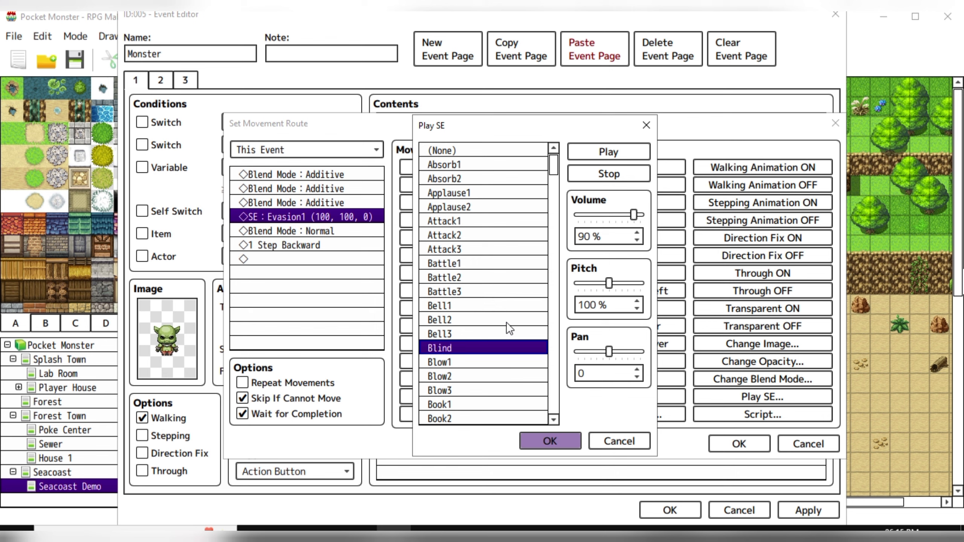
click(490, 323)
click(598, 445)
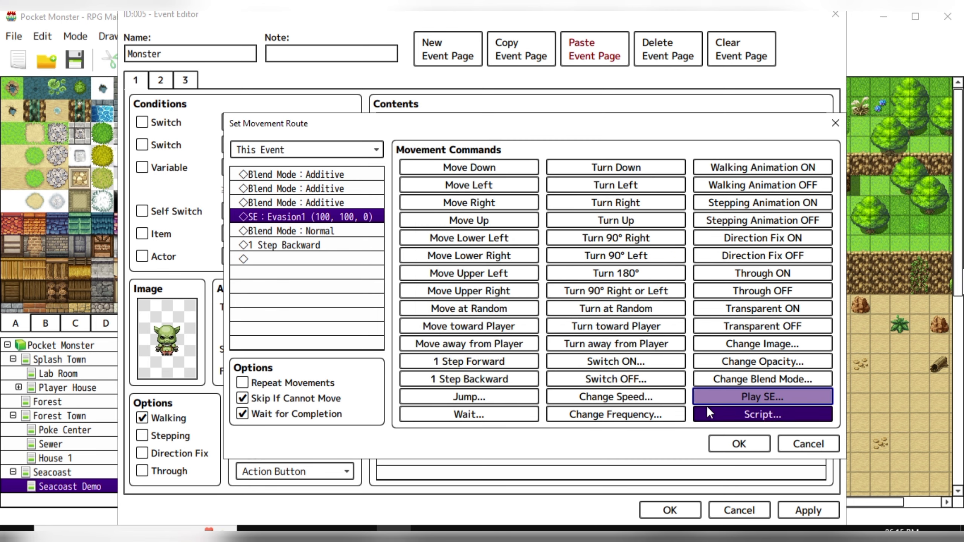
click(293, 232)
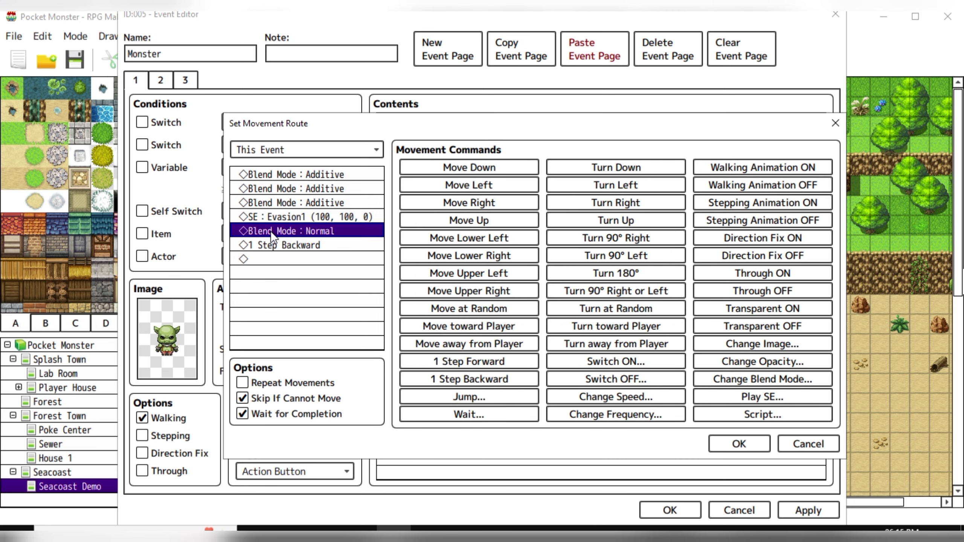
click(758, 379)
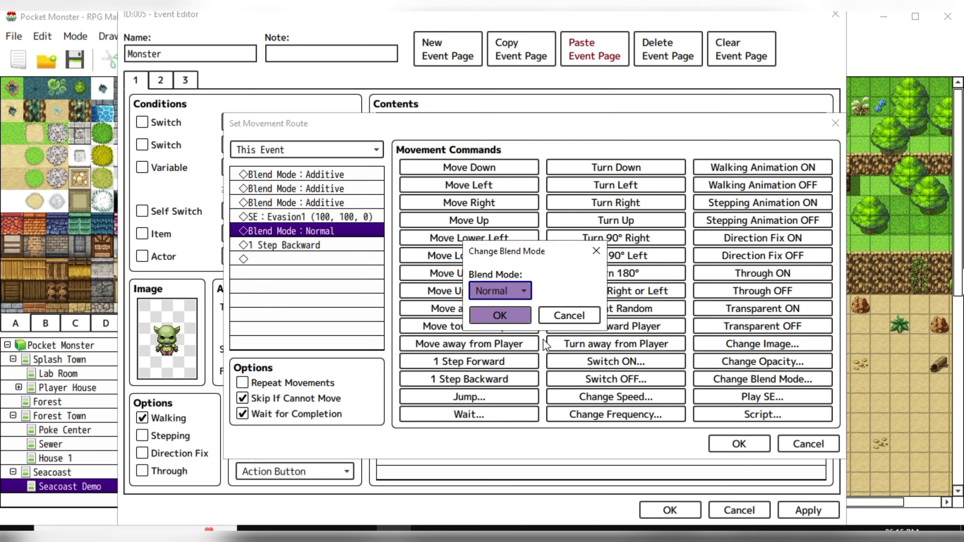
click(570, 316)
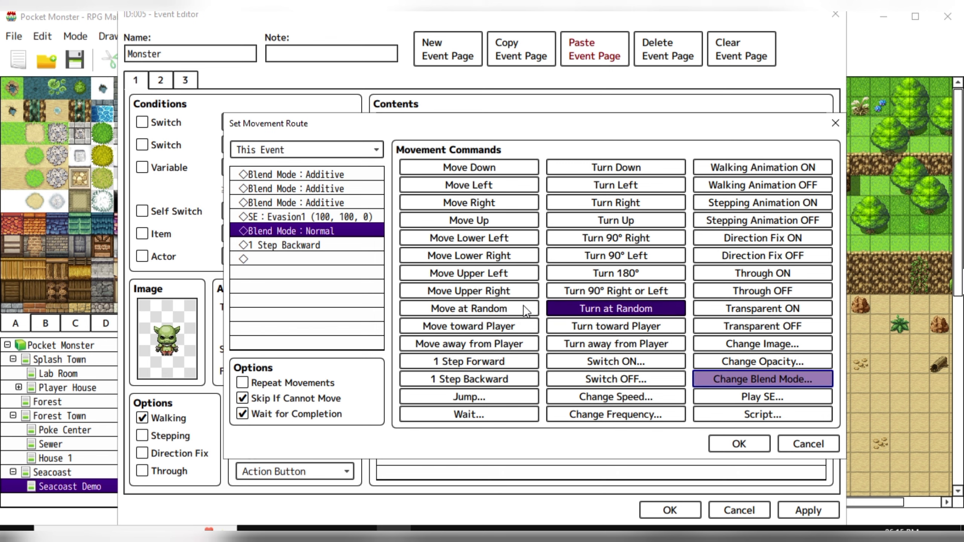
Step: Check the route's 1 Step Backward command, and accept the movement route and the Monster event
click(282, 244)
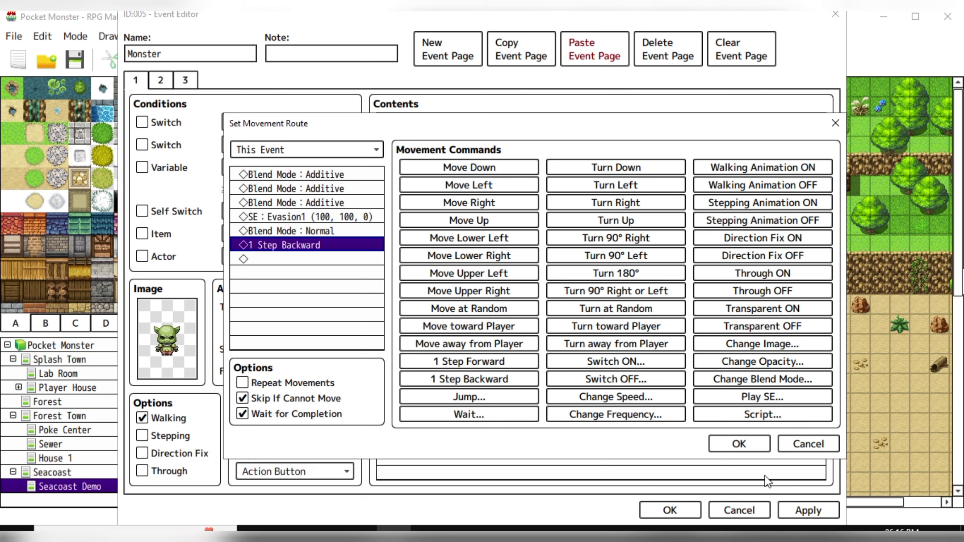
click(719, 445)
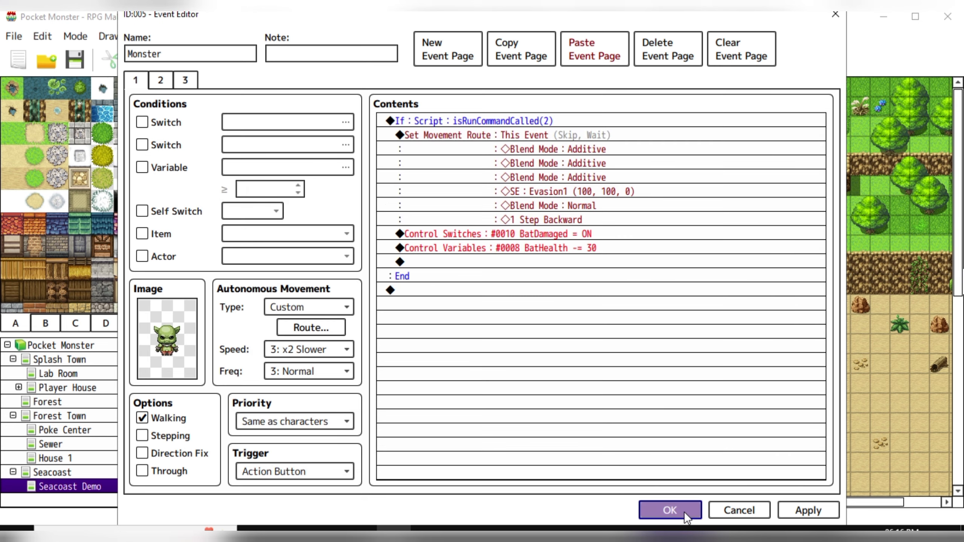
click(684, 511)
Step: Move the Monster event to map tile 5,10, on the sand directly below the vine-covered cliff
scroll(306, 343, down, 3)
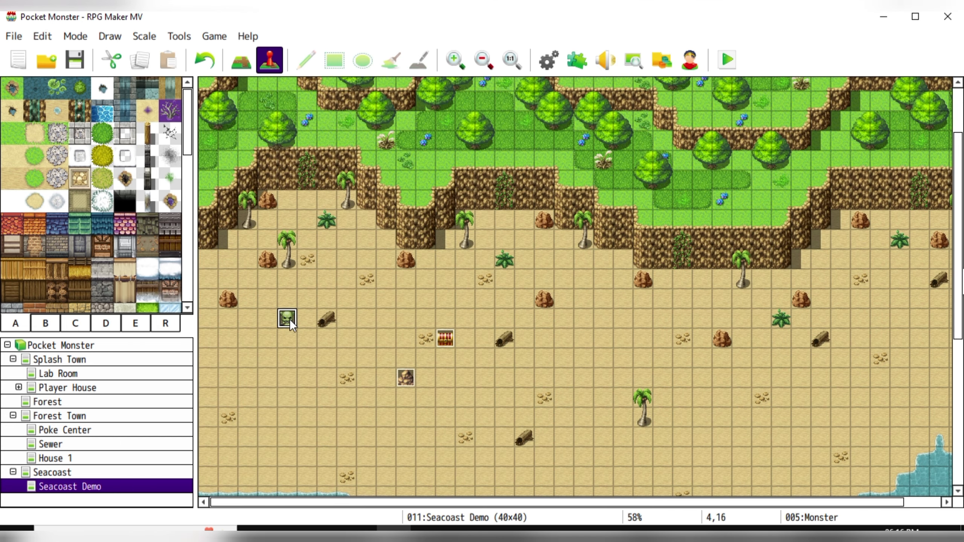
key(ctrl+x)
key(ctrl+v)
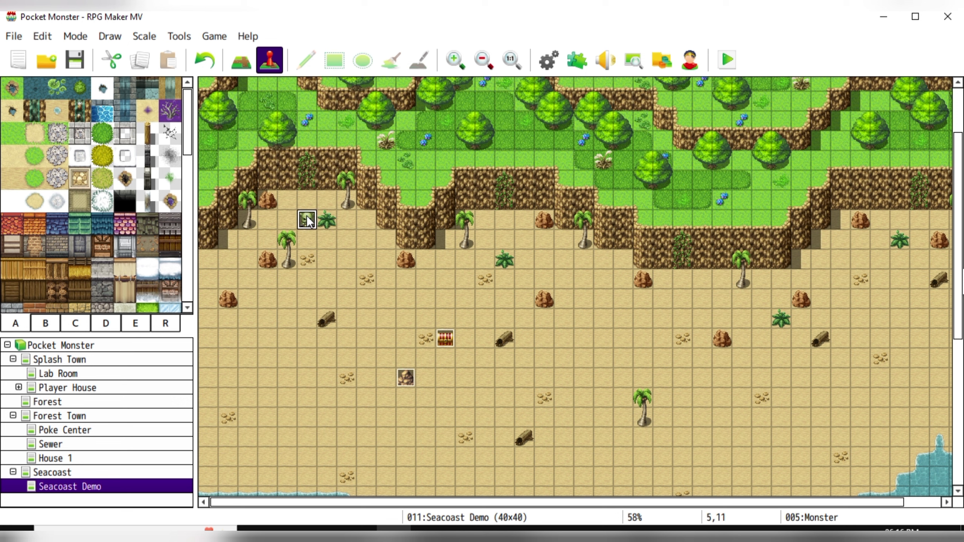
mouse_move(306, 219)
mouse_down()
mouse_move(303, 181)
mouse_move(310, 205)
mouse_up()
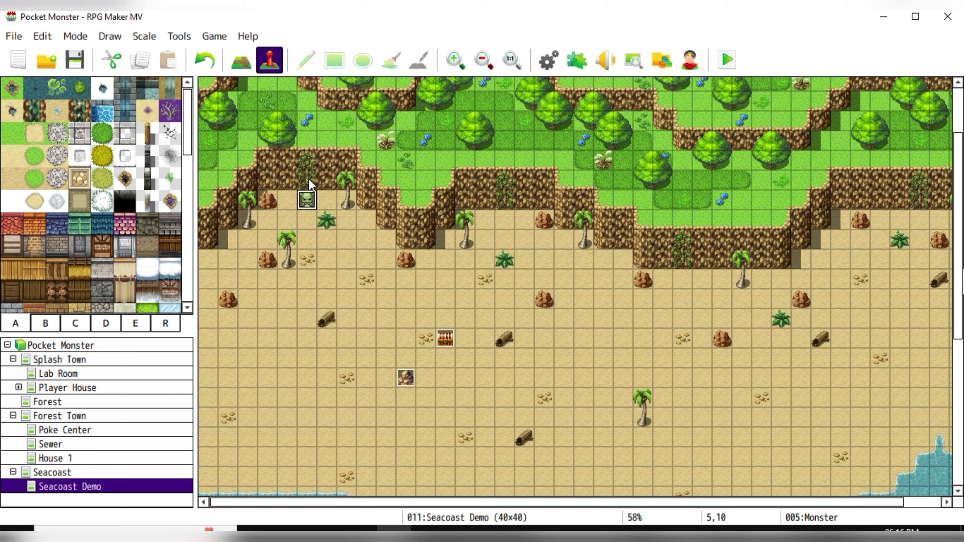
Step: Reopen the Monster event and review the movement route in its conditional branch, including its skip and wait options
double_click(308, 201)
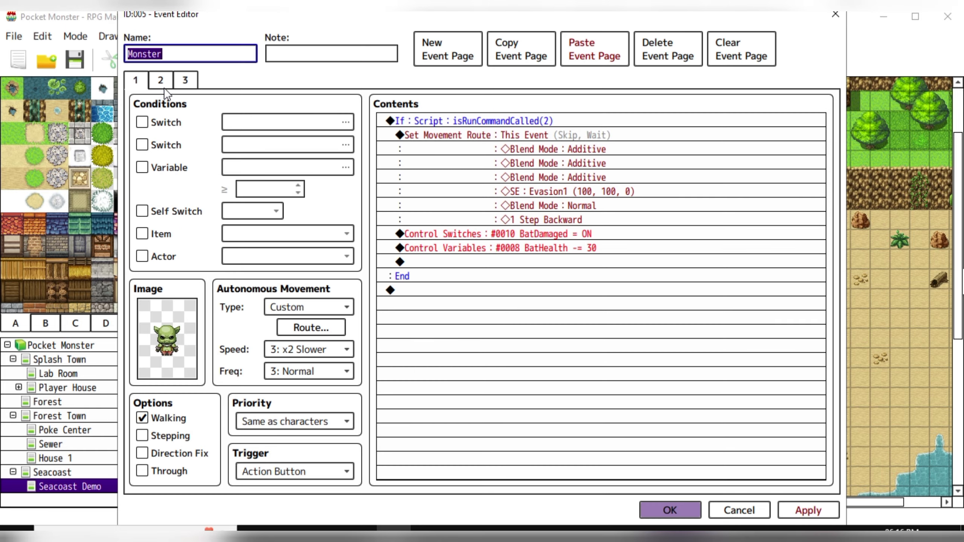
double_click(530, 137)
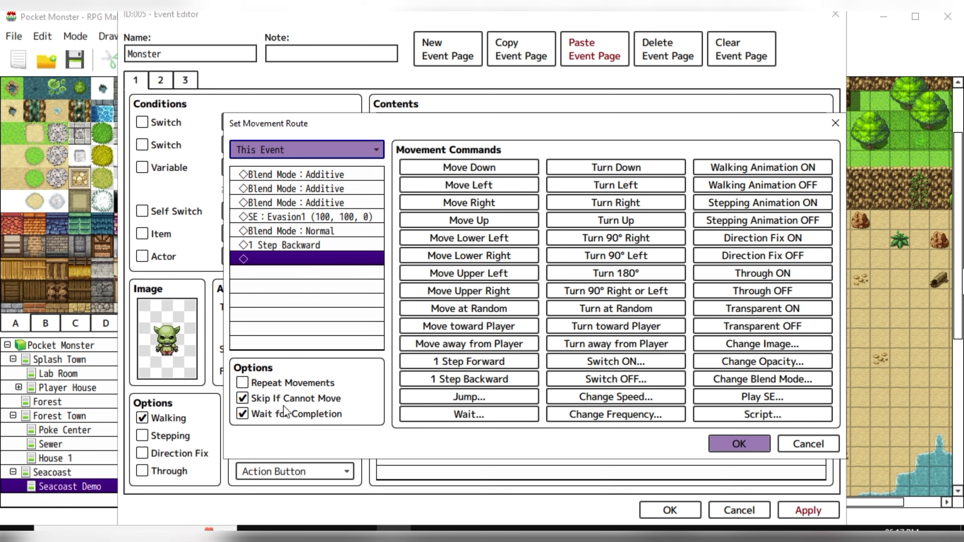
click(733, 445)
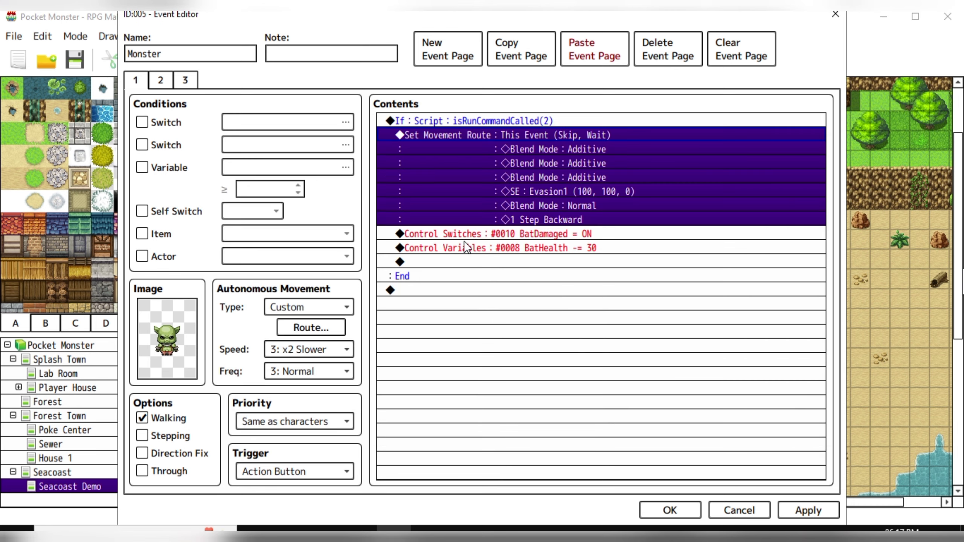
Step: Delete the BatDamaged switch command and the BatHealth variable command from the conditional branch on page 1
click(464, 243)
click(459, 235)
key(Delete)
key(Delete)
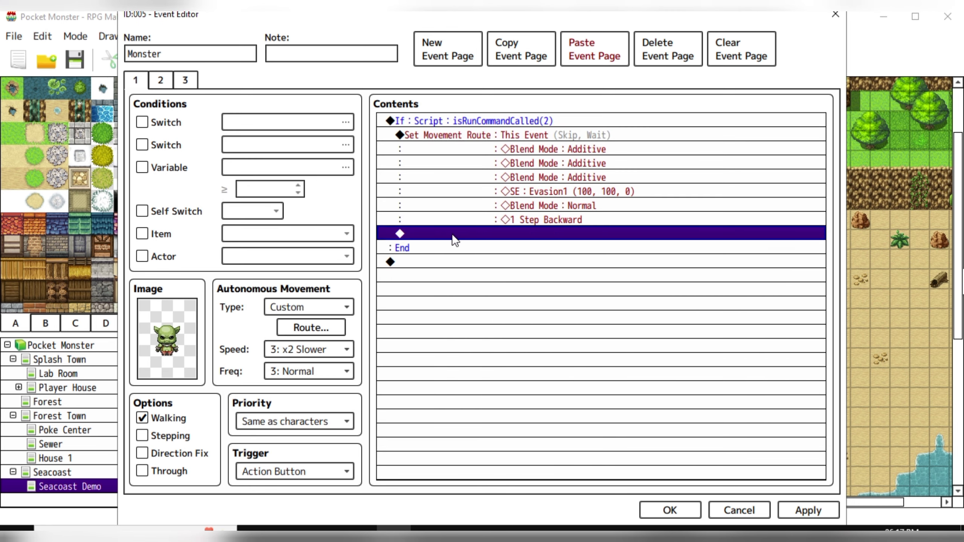
Step: Add a Control Switches command after the movement route that turns switch 0012 MonsterDamaged ON
double_click(454, 240)
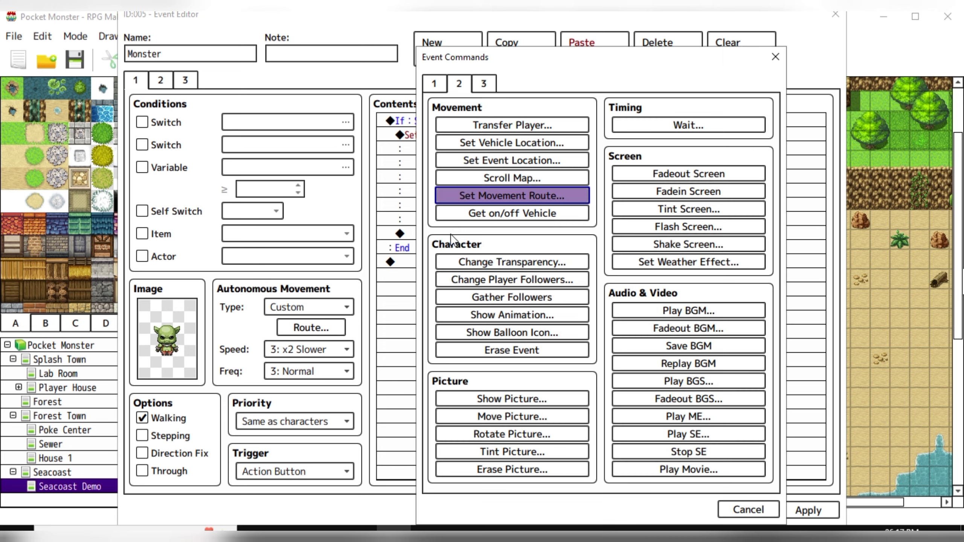
click(434, 84)
click(505, 243)
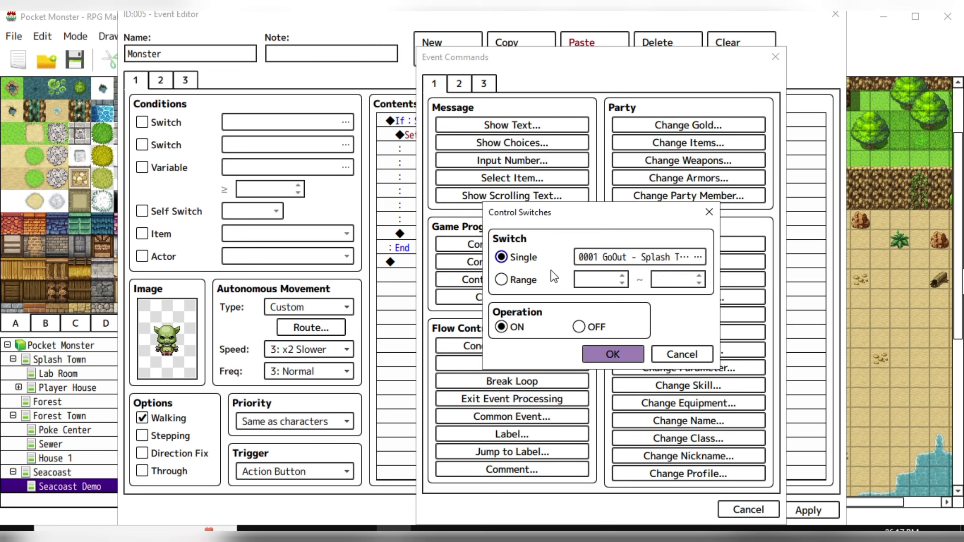
click(698, 257)
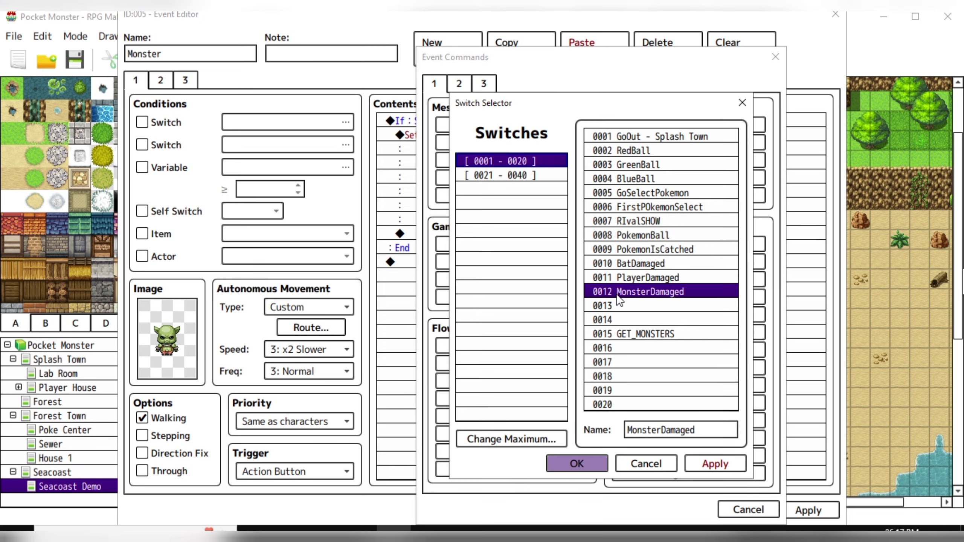
click(578, 465)
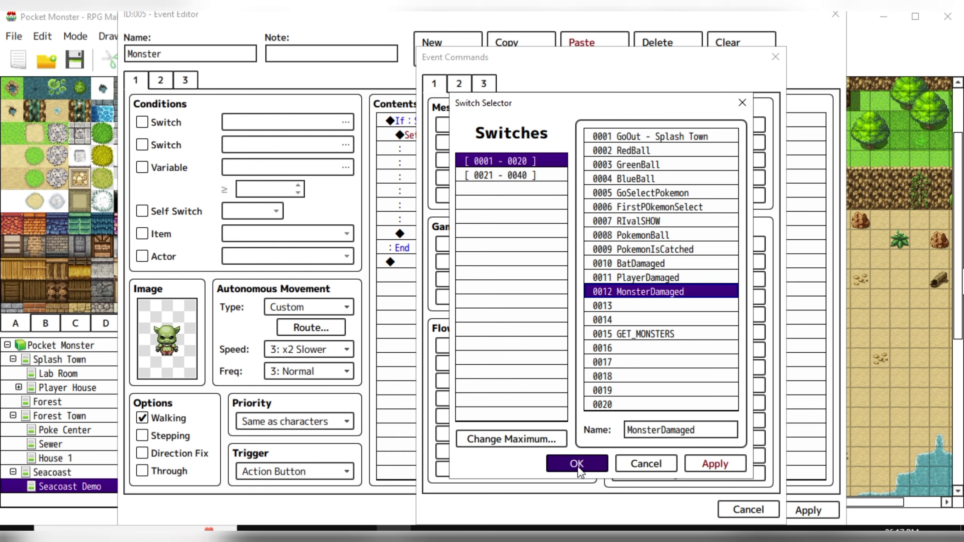
click(596, 357)
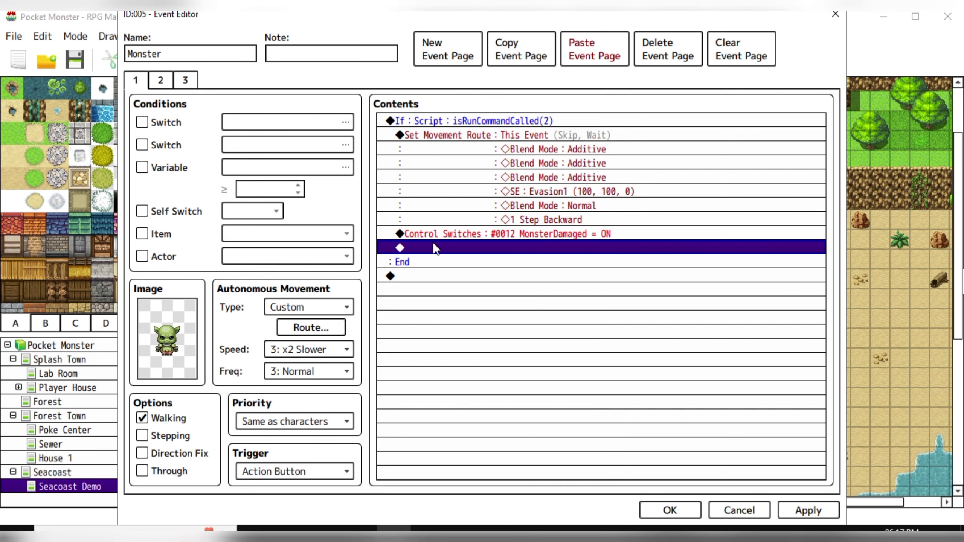
Step: Add a Control Variables command below the switch command that subtracts a constant 30 from variable 0009 MonsterHealth
double_click(430, 246)
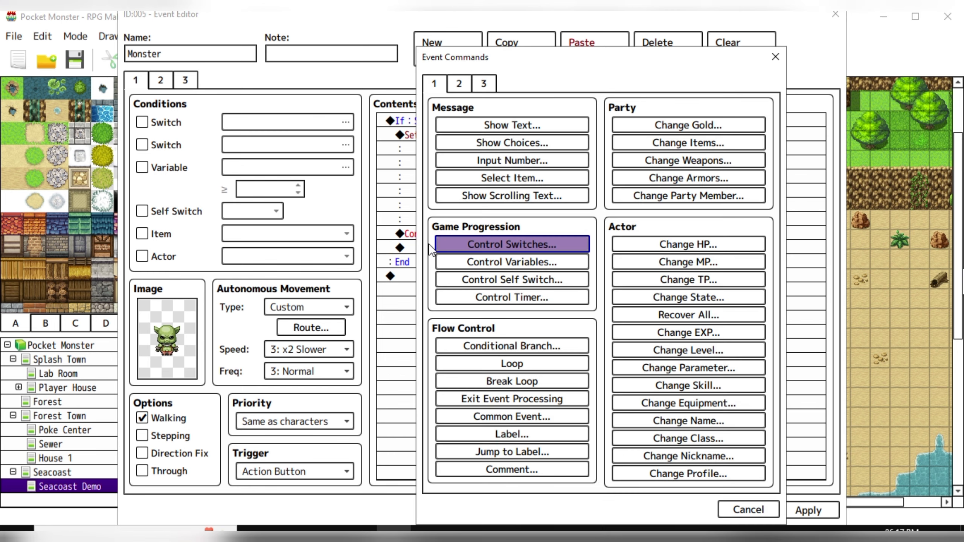
click(509, 260)
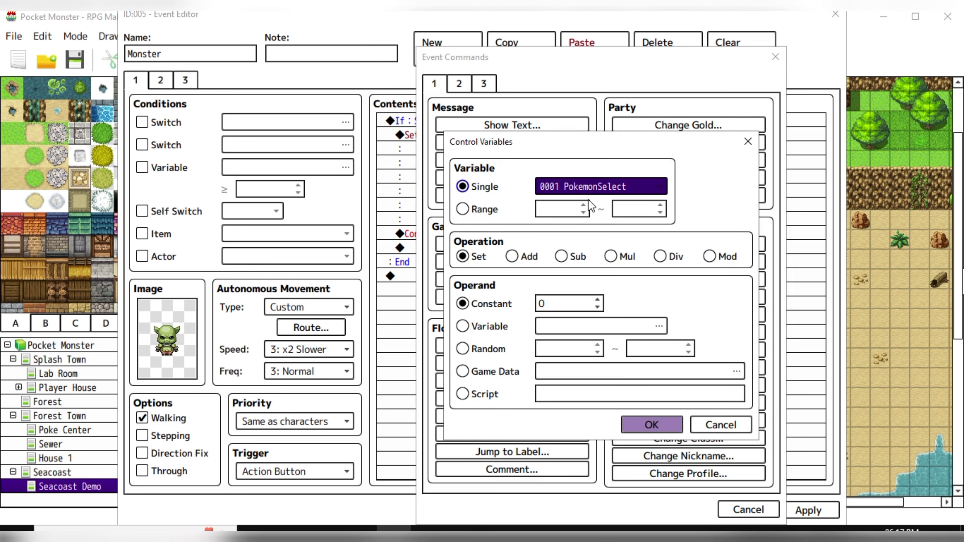
click(588, 186)
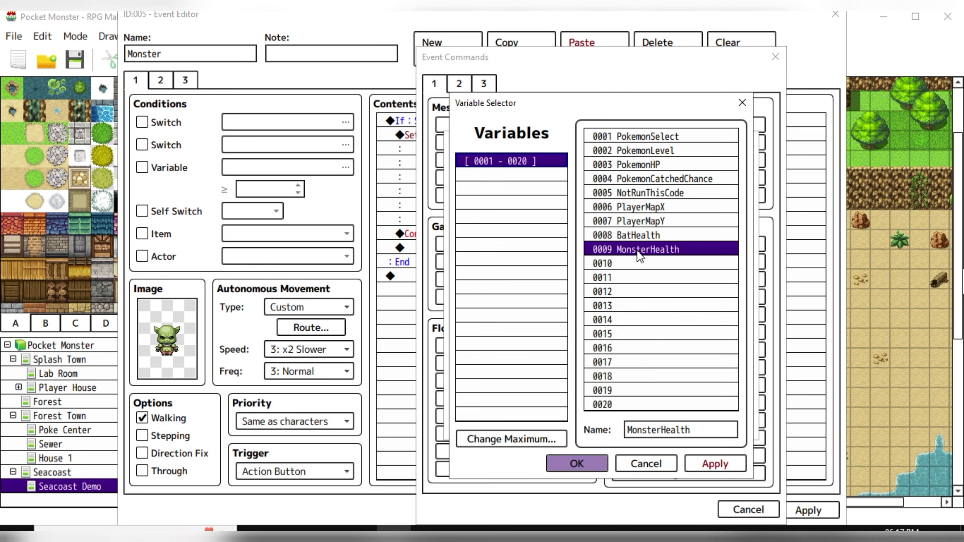
click(576, 464)
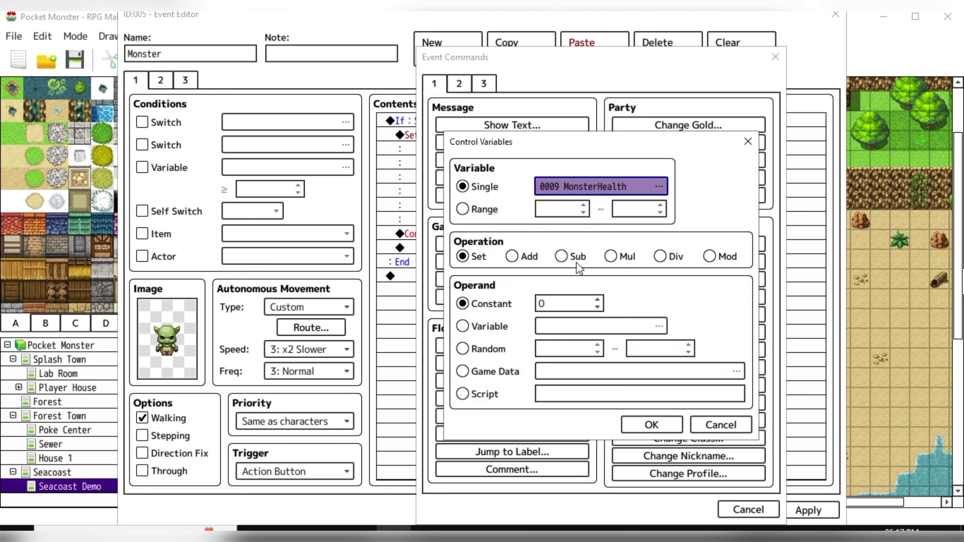
click(561, 257)
double_click(565, 305)
text(30)
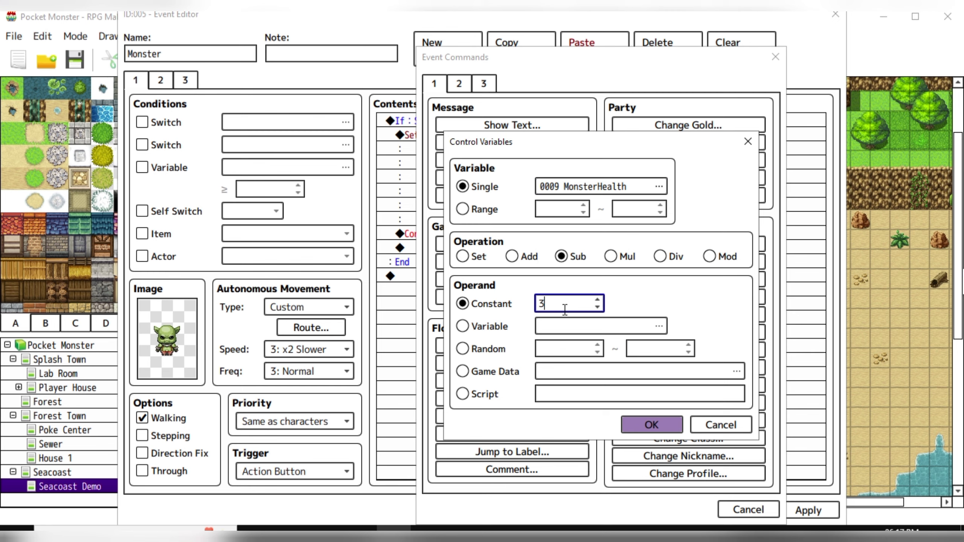
click(652, 425)
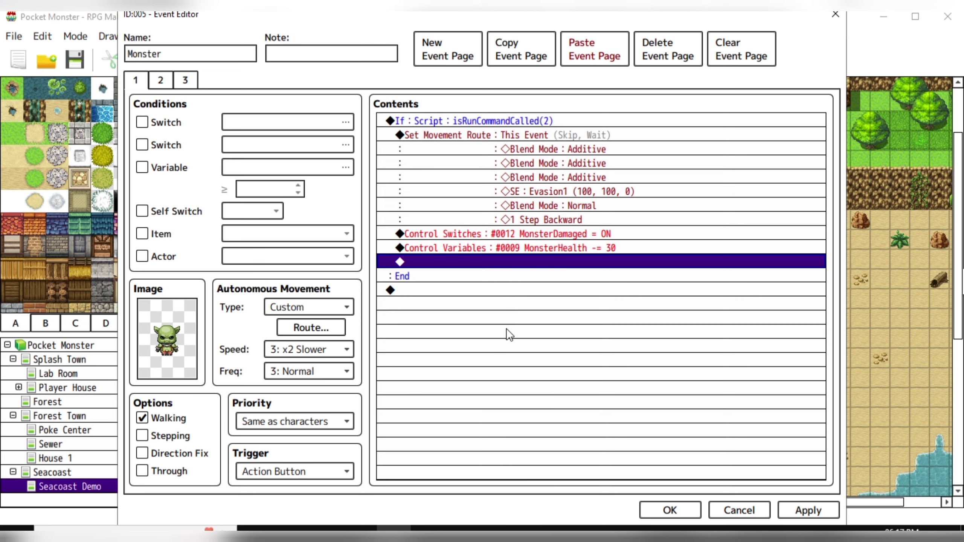
Step: Give page 2 the goblin sprite from the Monster sheet and set its switch condition to 0012 MonsterDamaged
click(160, 81)
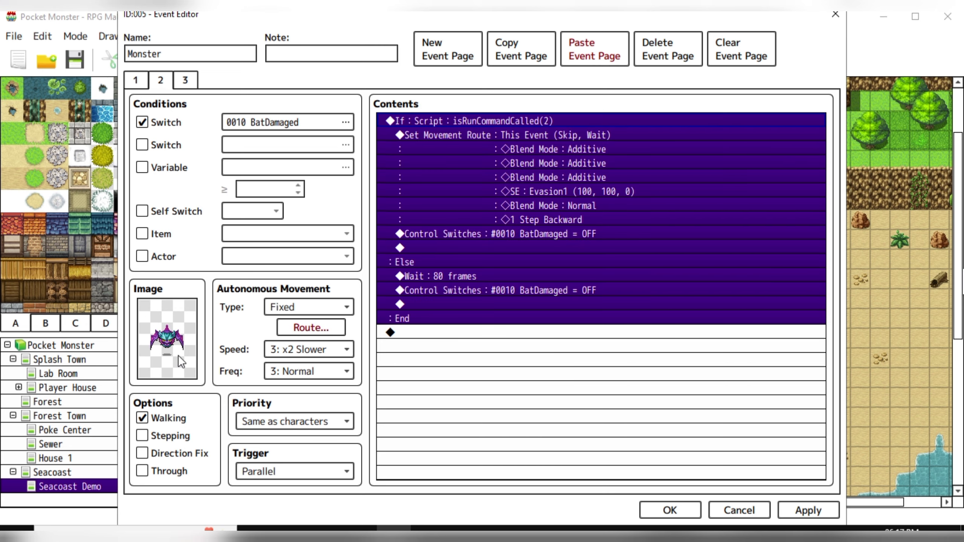
double_click(182, 363)
click(571, 133)
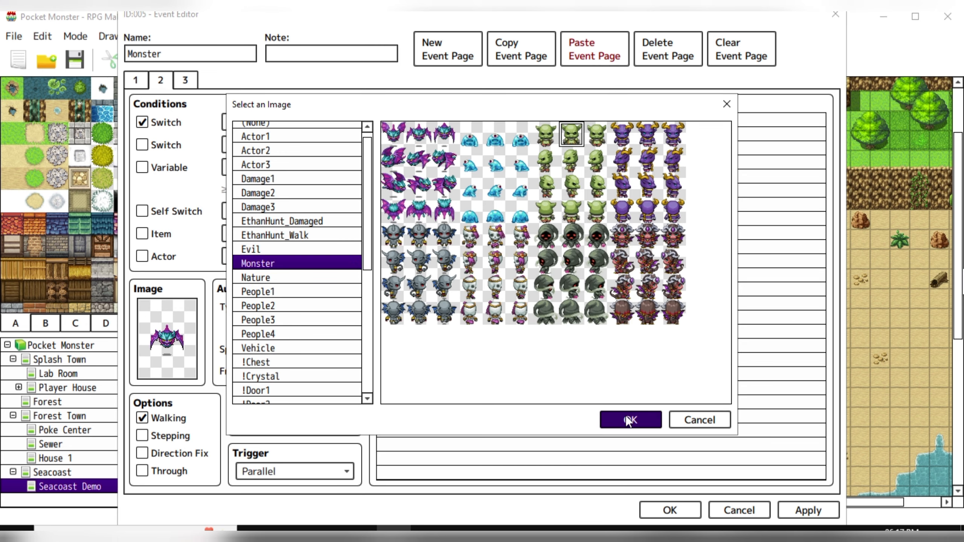
click(628, 420)
double_click(288, 121)
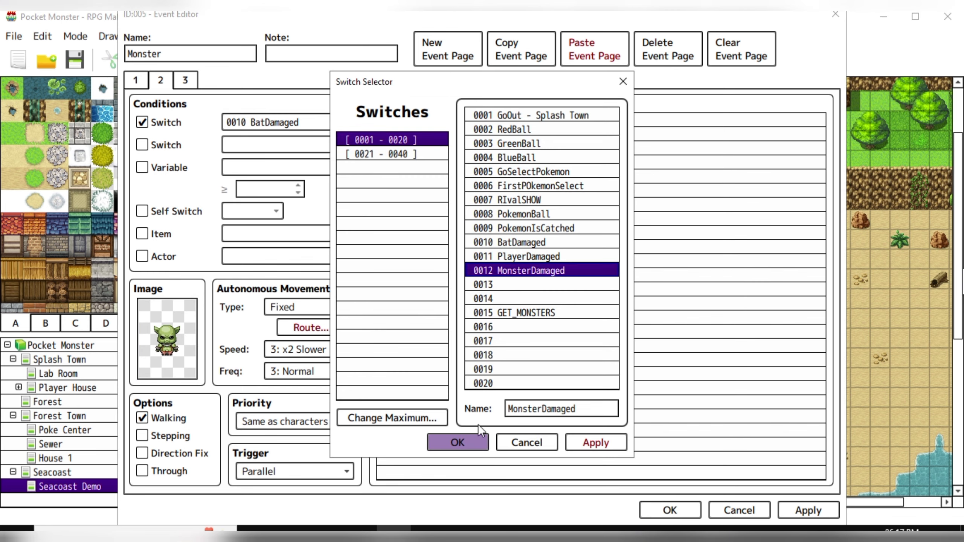
click(461, 443)
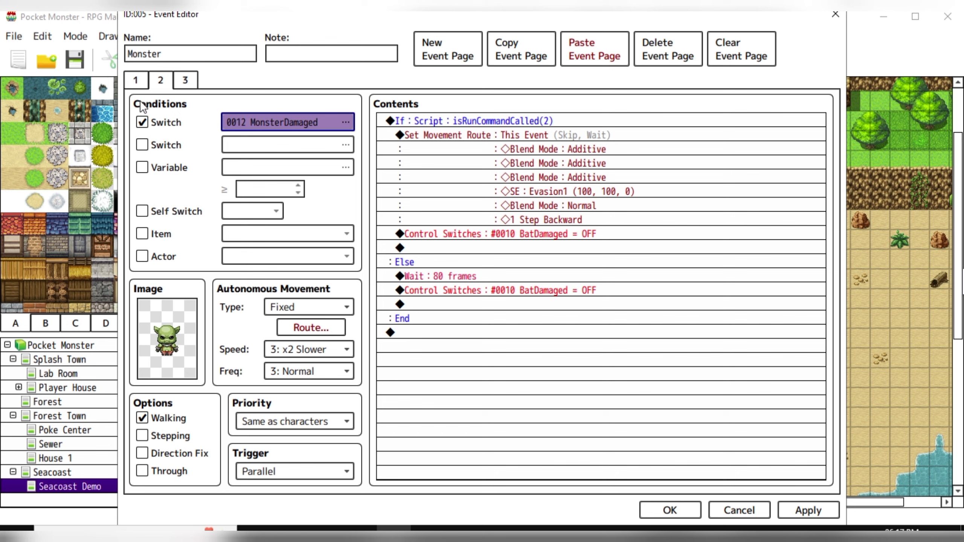
Step: Compare the commands on pages 1 and 2, and inspect page 2's conditional branch script and Else branch option
click(137, 82)
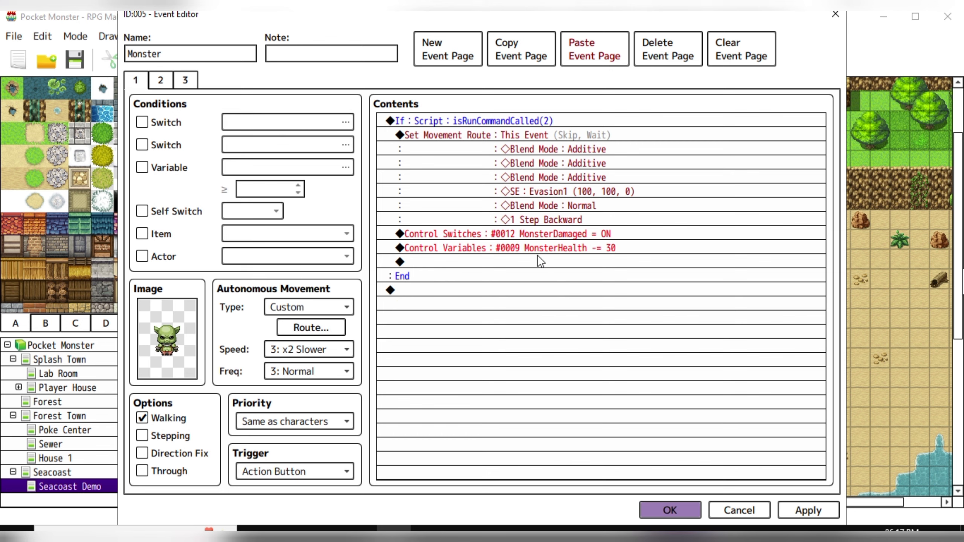
click(523, 236)
click(166, 80)
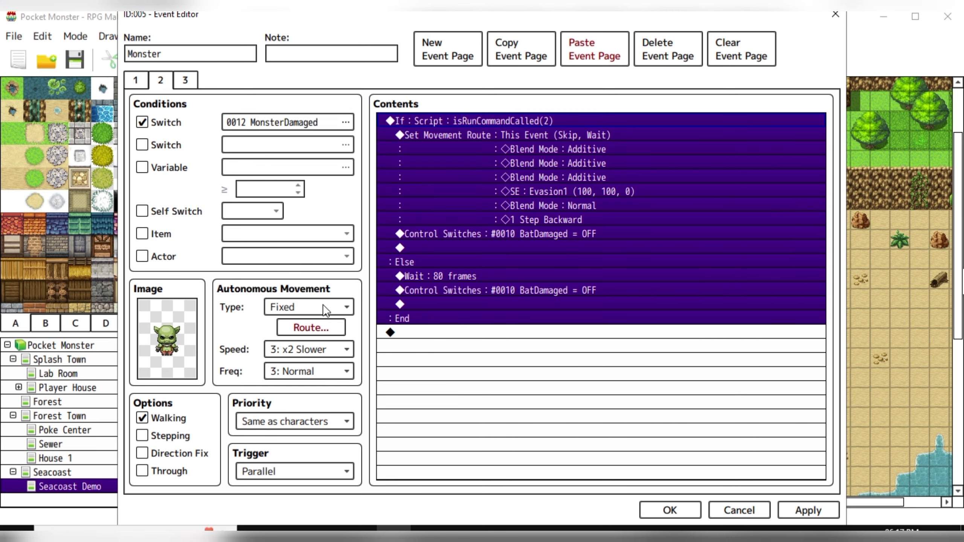
click(515, 135)
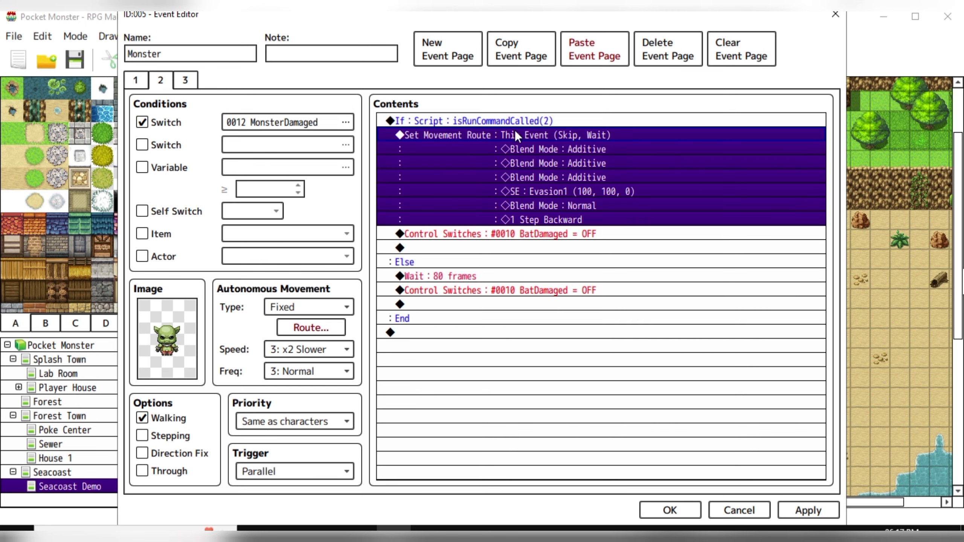
click(491, 127)
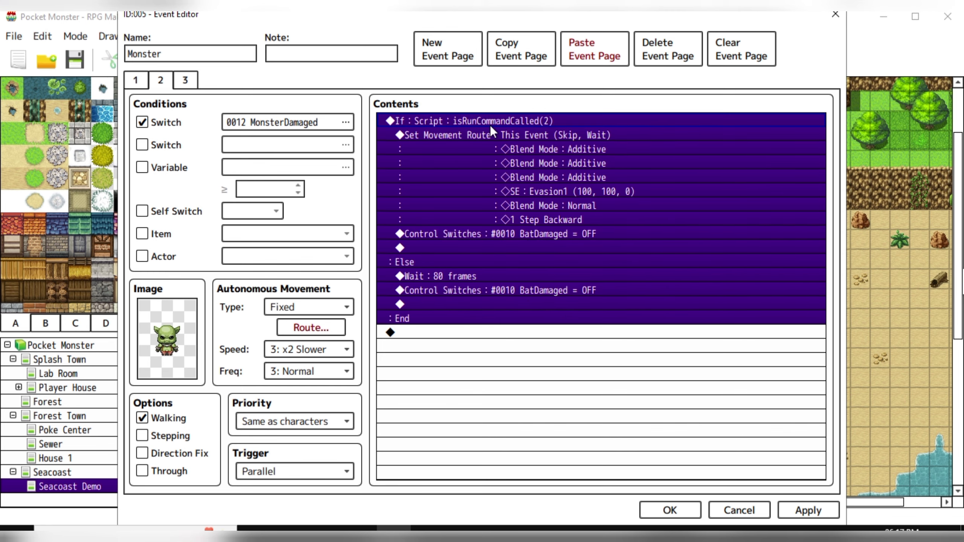
click(138, 81)
click(160, 80)
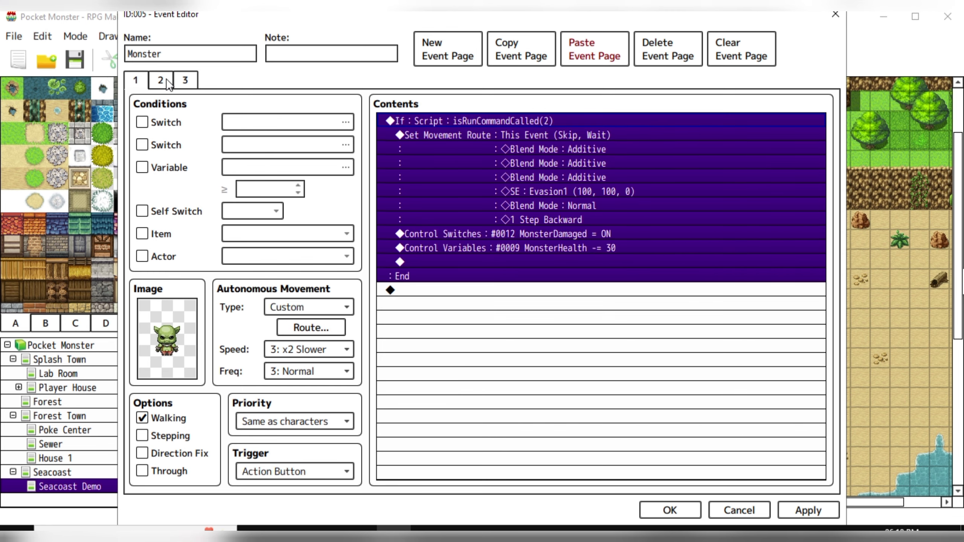
double_click(521, 121)
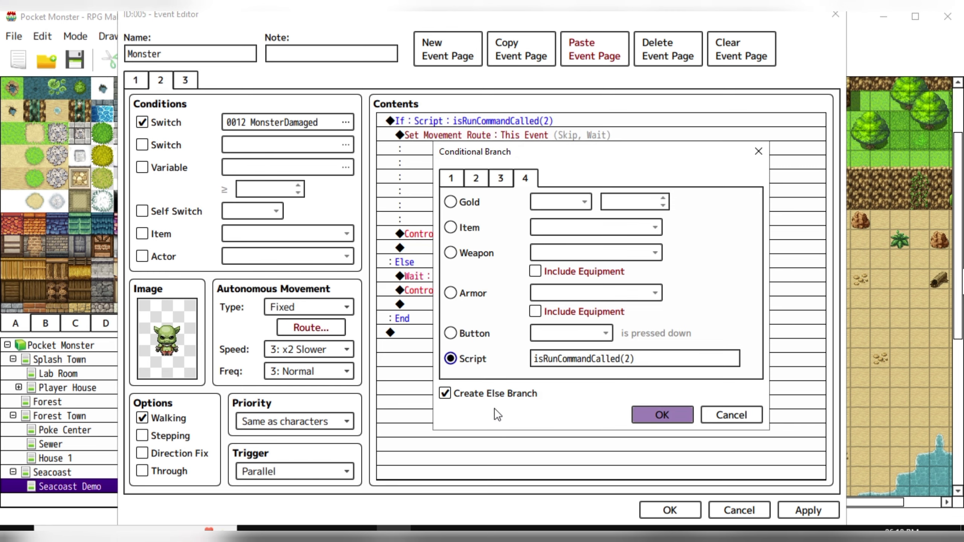
click(665, 418)
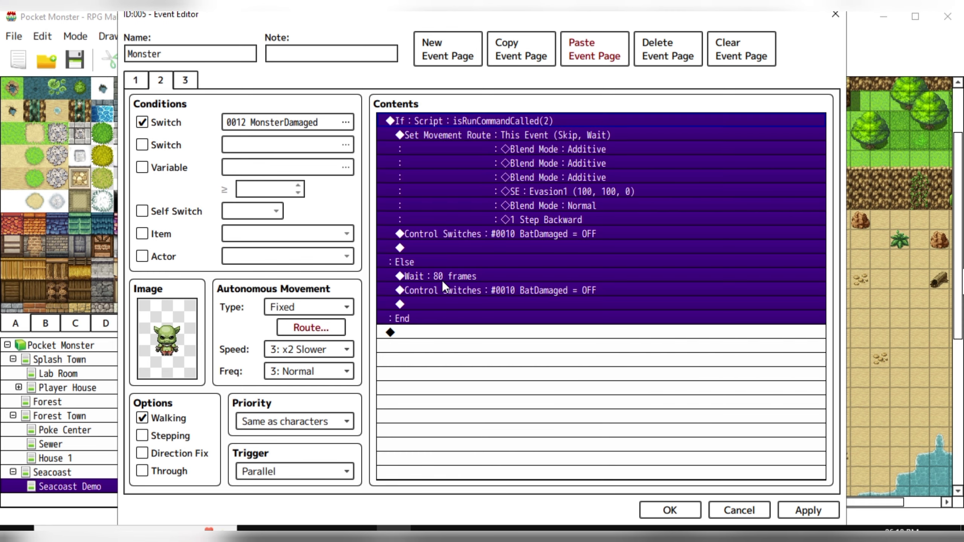
Step: Change the Control Switches command in page 2's Else branch so it turns 0012 MonsterDamaged OFF
click(436, 276)
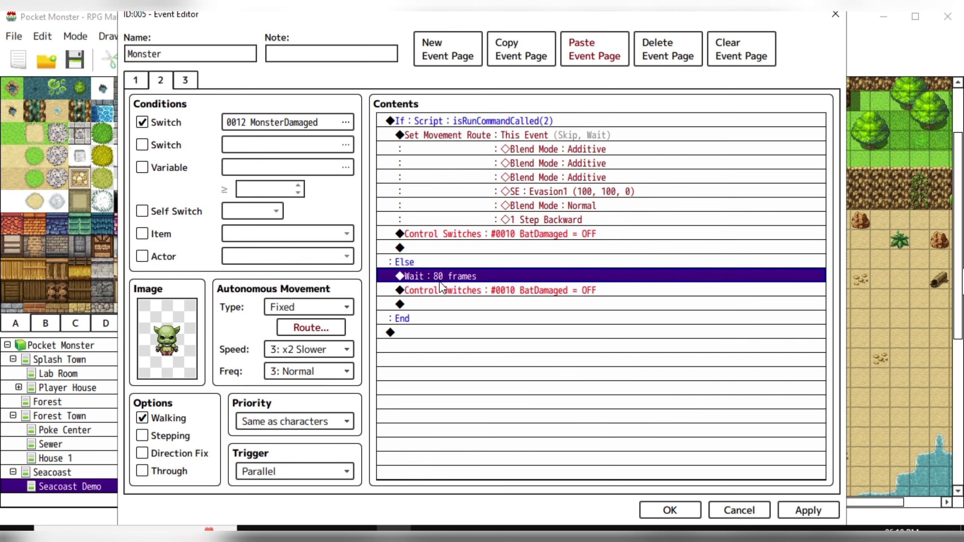
click(470, 292)
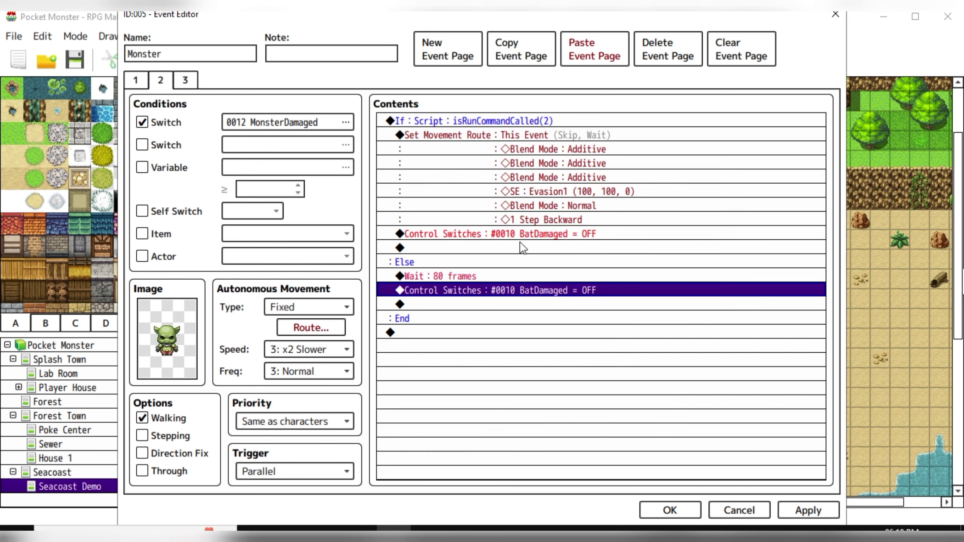
key(Return)
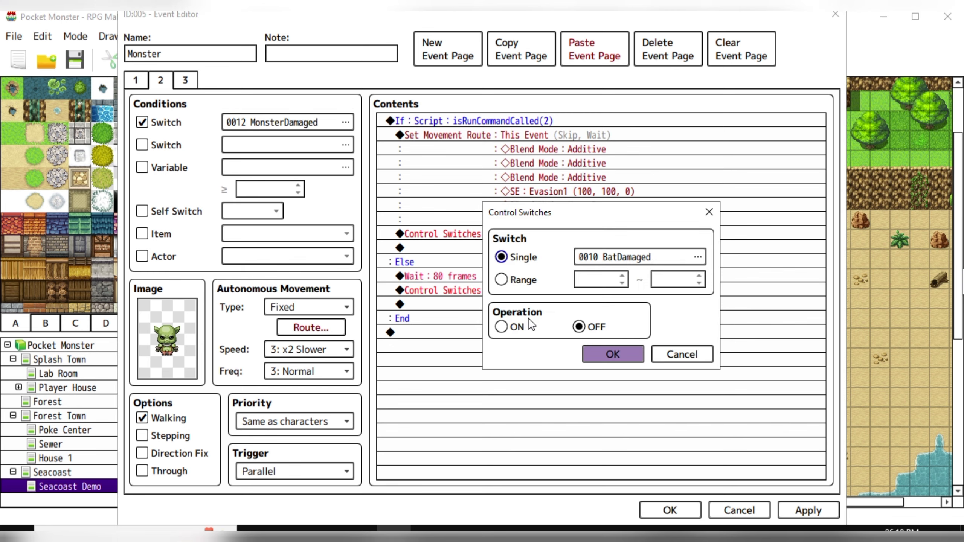
click(617, 265)
click(665, 289)
click(578, 464)
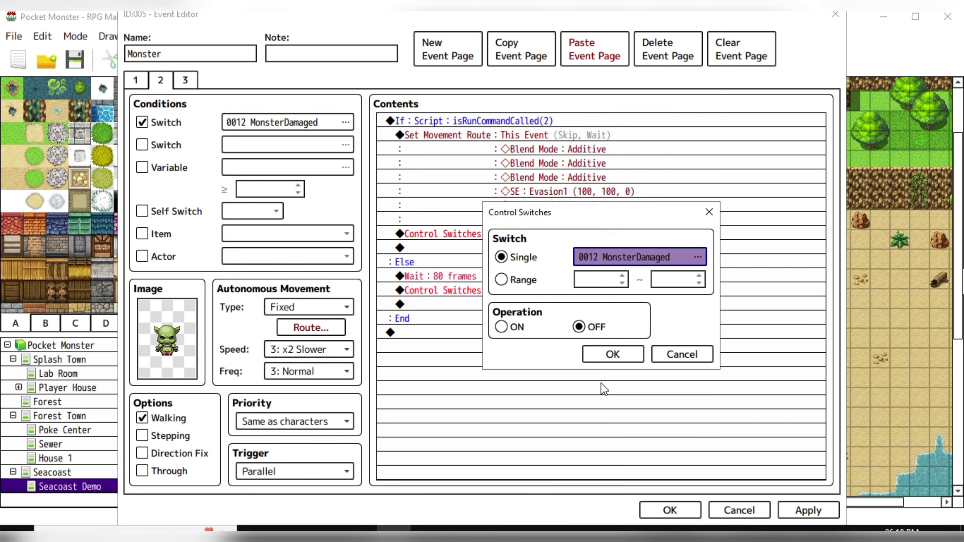
click(613, 354)
Step: Change the If branch's Control Switches command to turn 0012 MonsterDamaged OFF, and save the Monster event
double_click(499, 231)
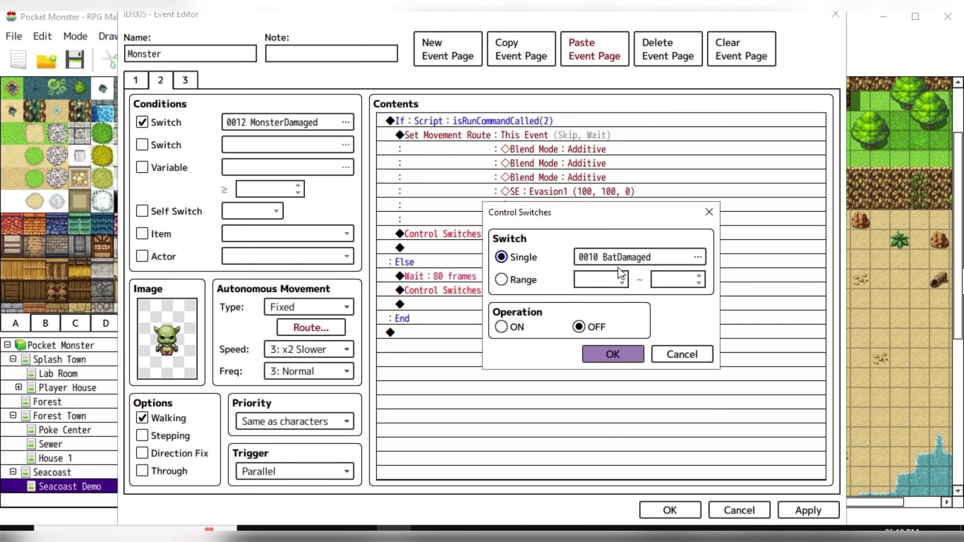
click(618, 264)
click(577, 463)
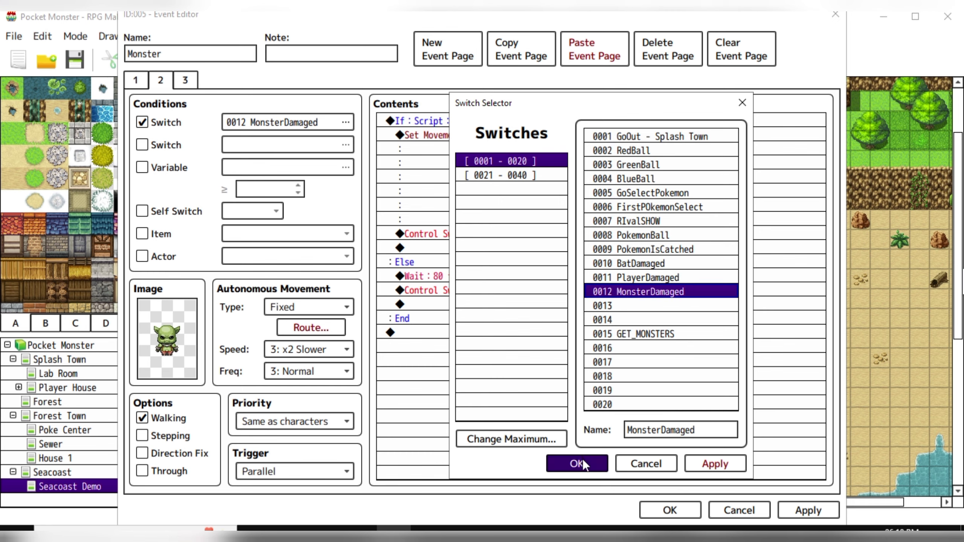
click(612, 353)
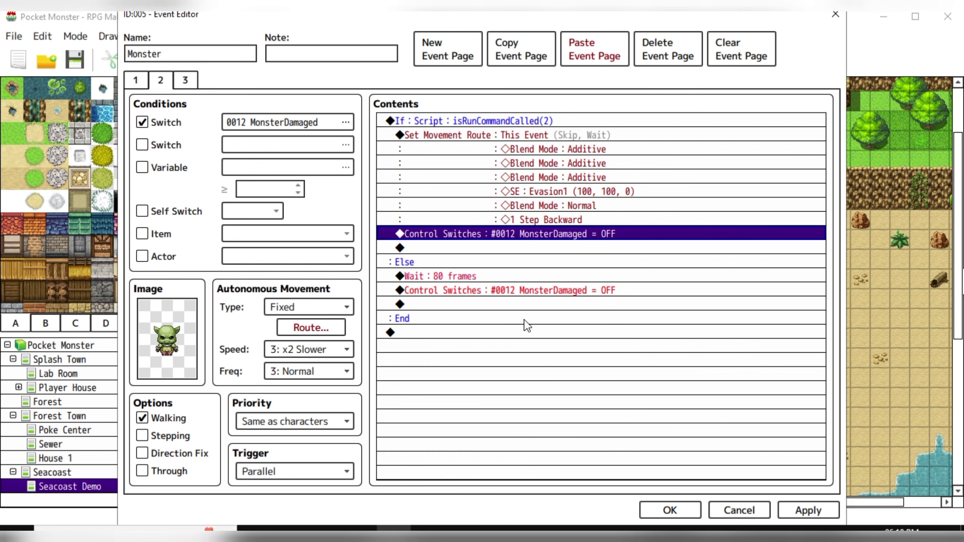
click(511, 135)
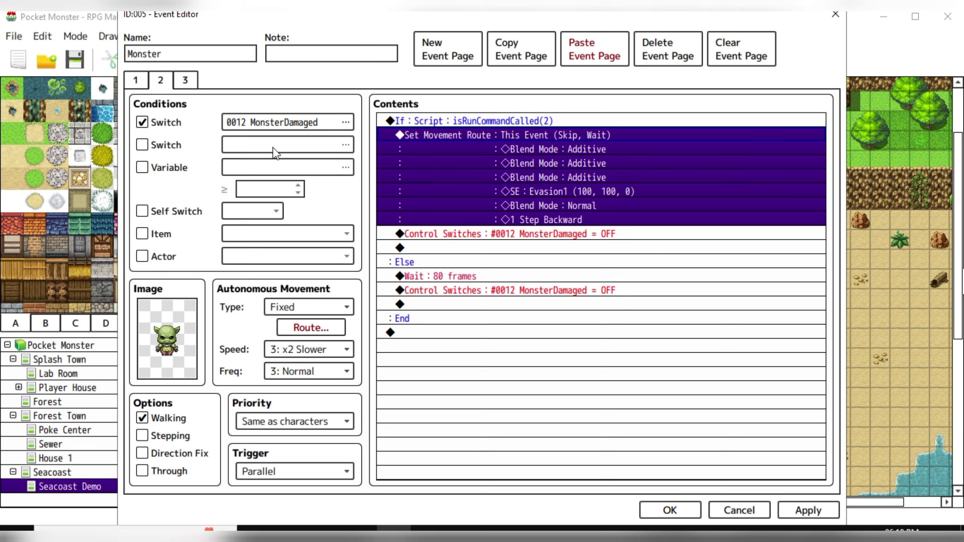
click(671, 516)
Step: Playtest the project, open the chest and attack the bat with the sword, and end the playtest
click(57, 472)
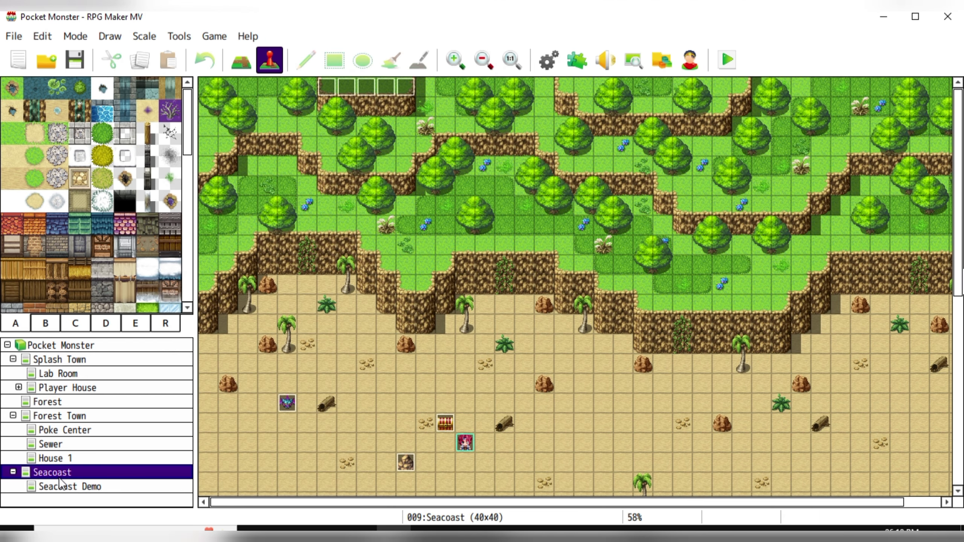
click(727, 59)
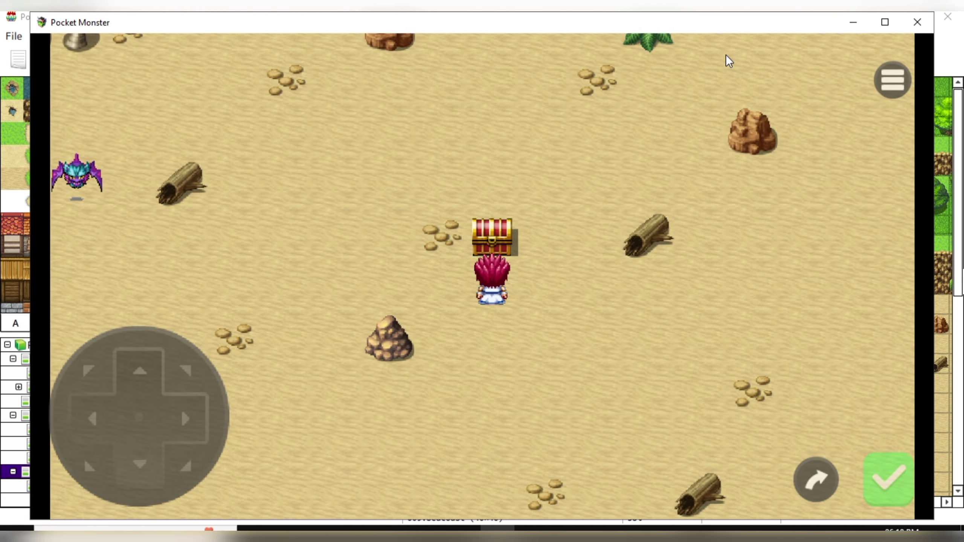
key(Return)
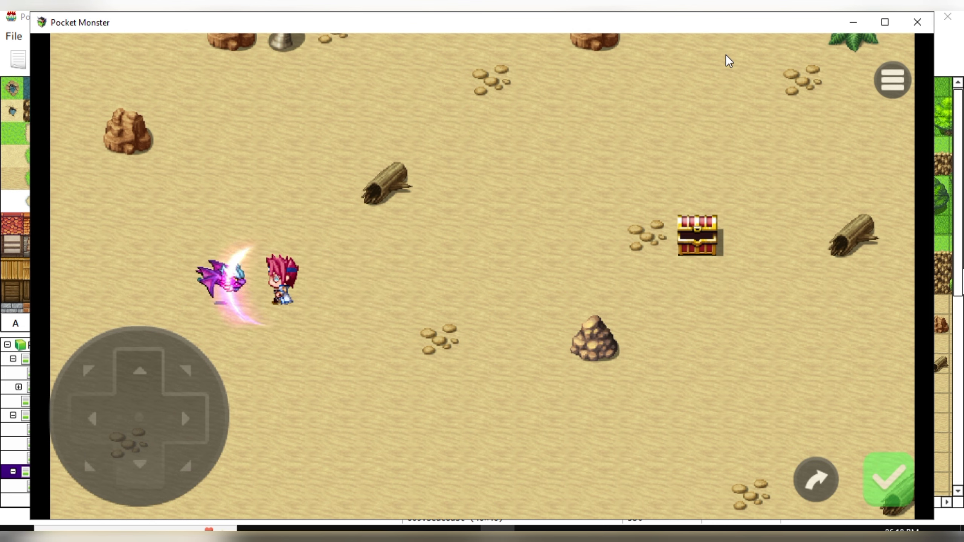
click(917, 22)
Step: Reopen the Monster event on the Seacoast Demo map and review the movement route and Else branch commands on page 2
click(82, 487)
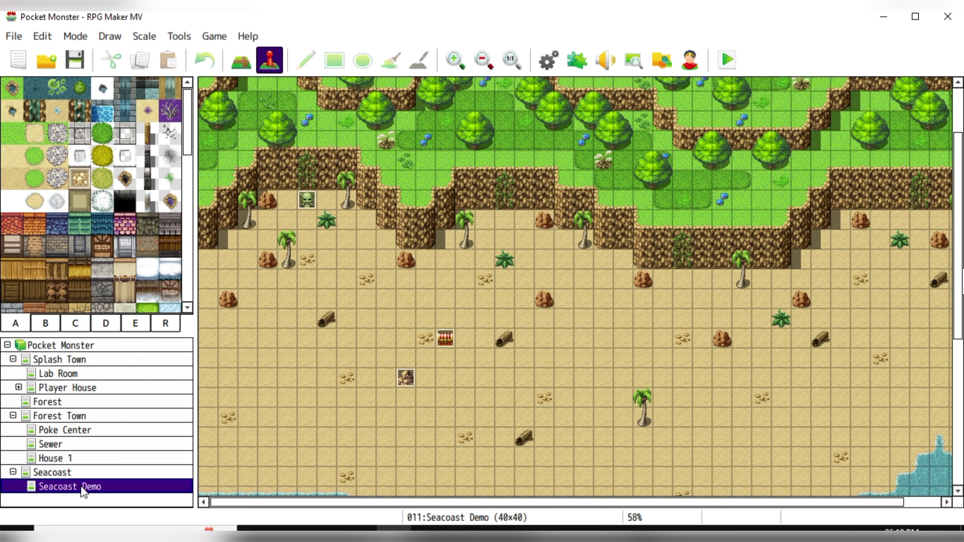
double_click(309, 198)
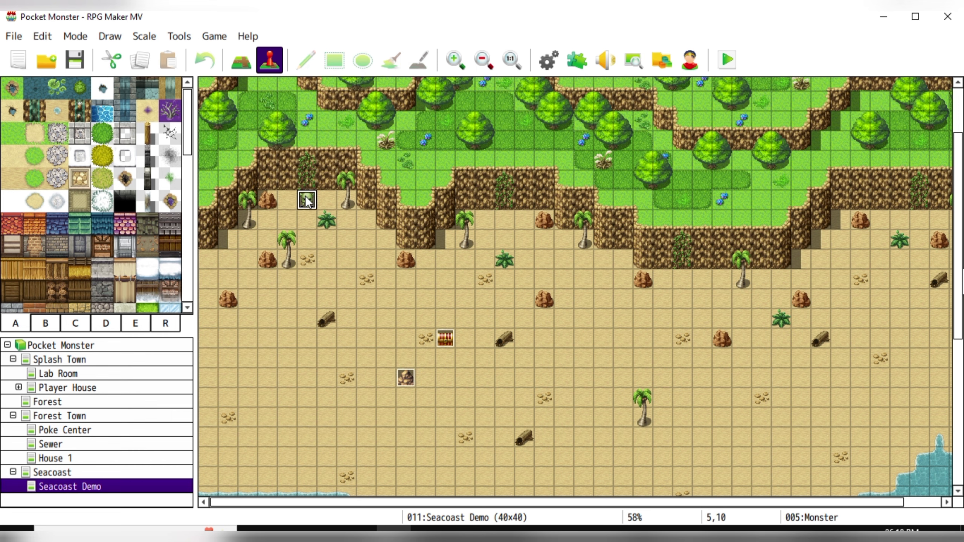
click(160, 80)
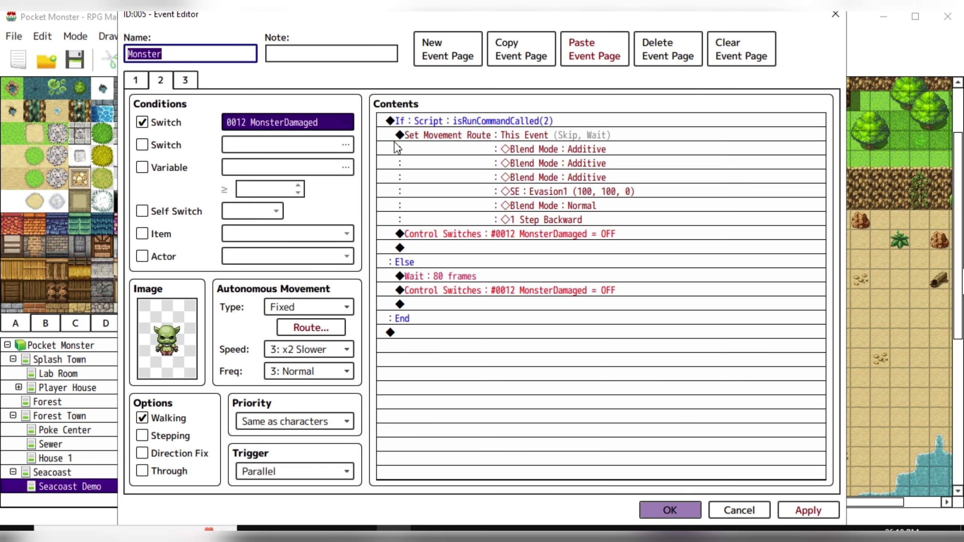
click(511, 122)
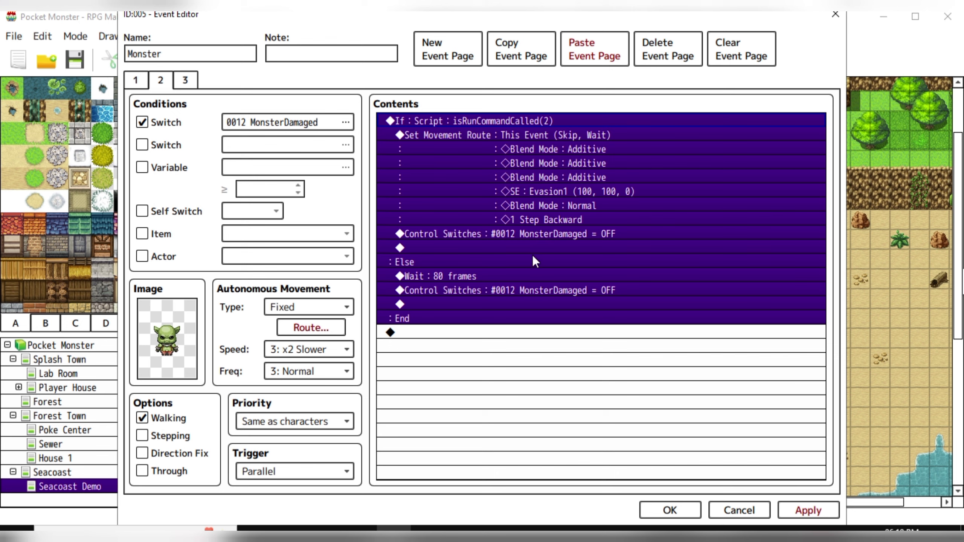
click(530, 134)
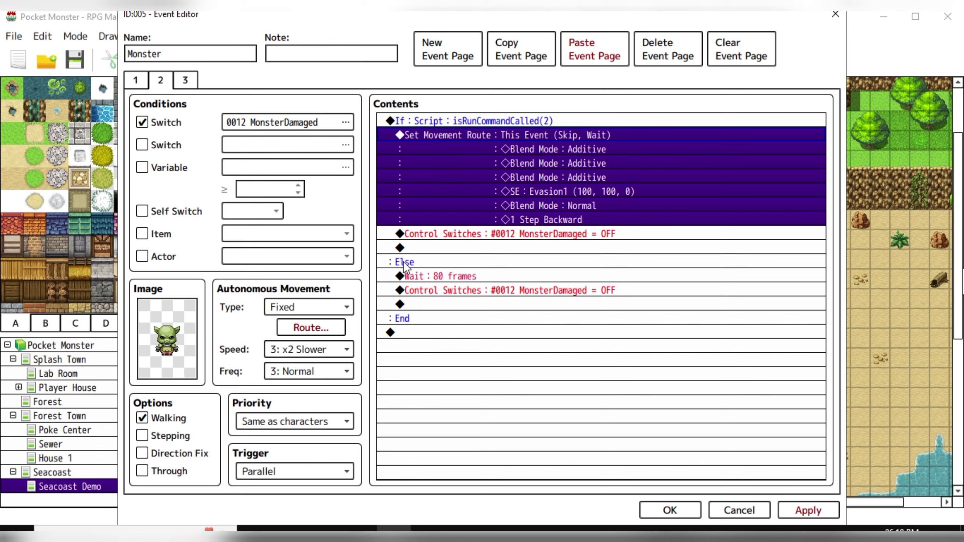
click(439, 277)
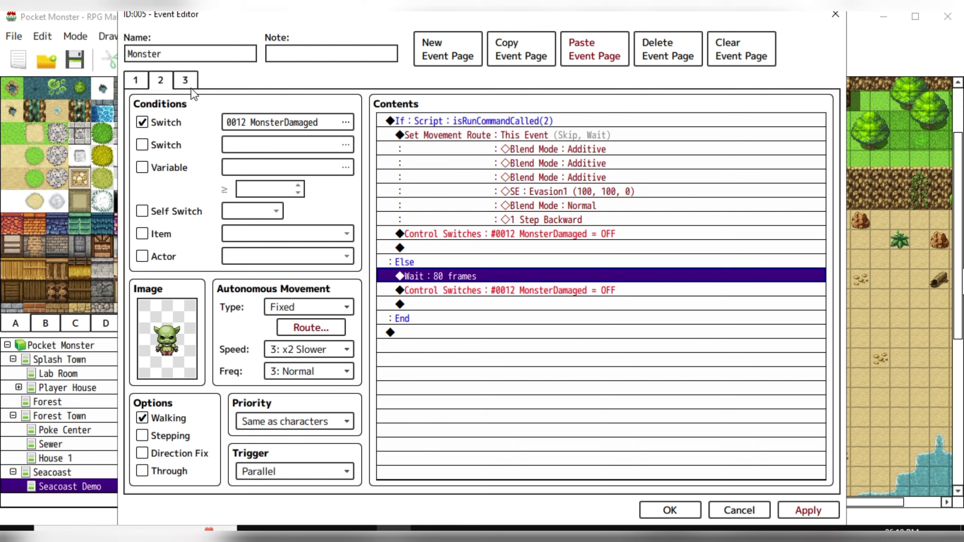
Step: Check page 3's self switch condition and trigger, and compare that page with pages 1 and 2
click(186, 79)
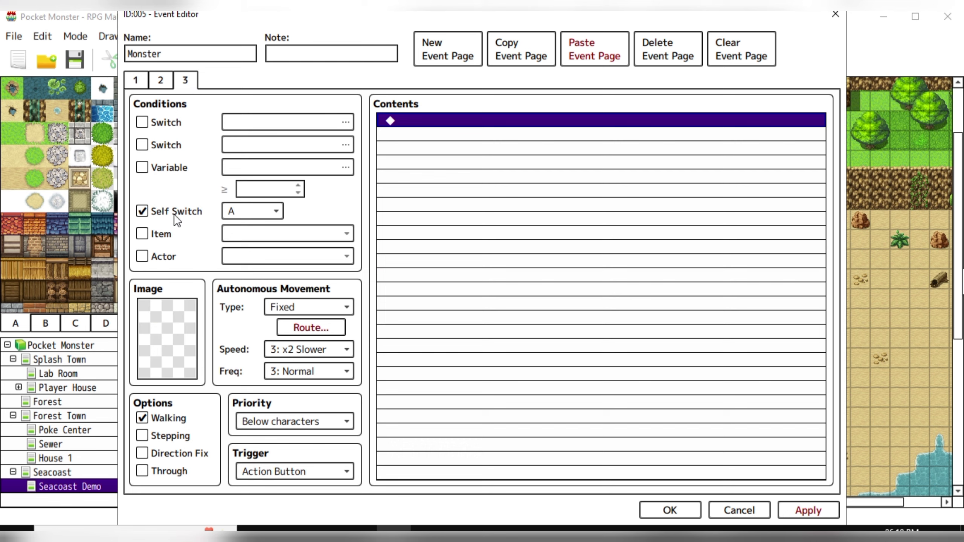
click(234, 210)
click(306, 471)
click(161, 81)
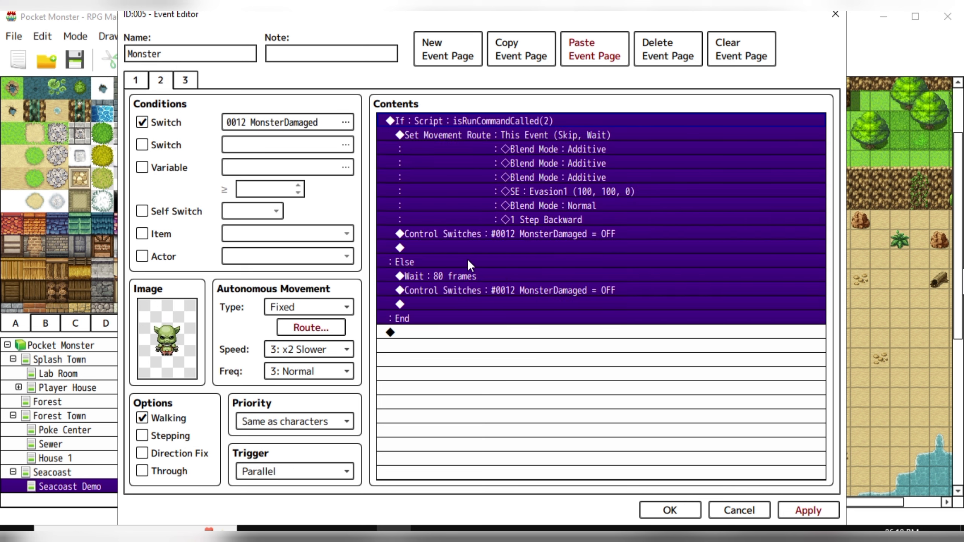
click(185, 81)
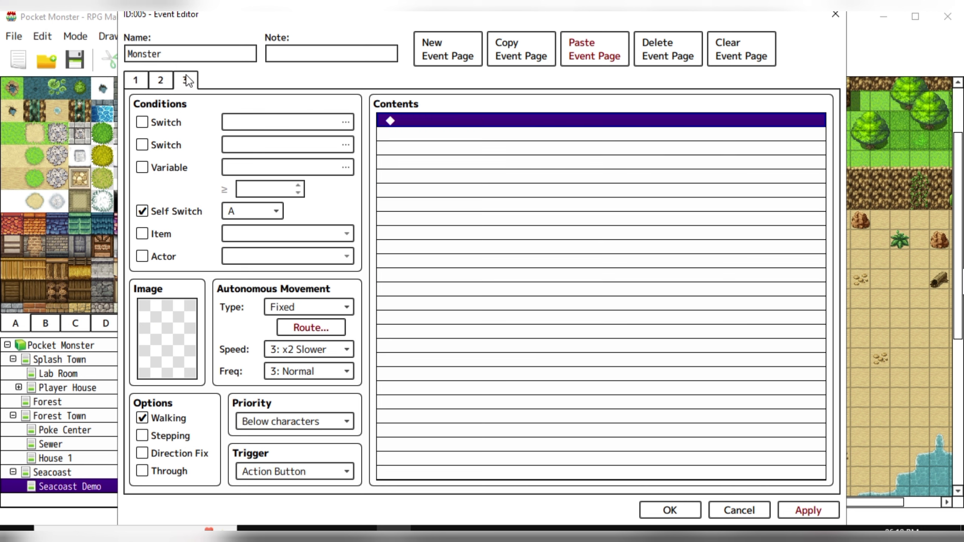
click(161, 81)
key(Left)
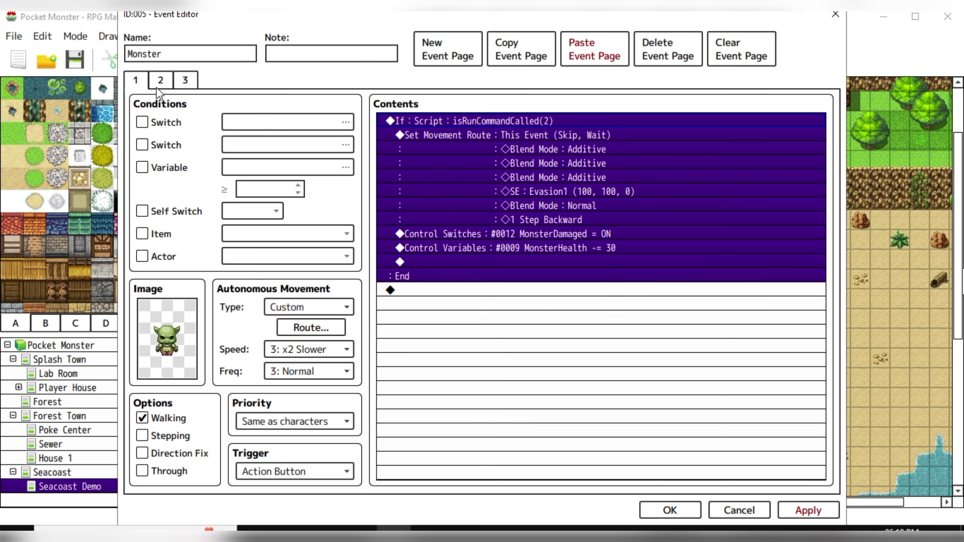
click(164, 82)
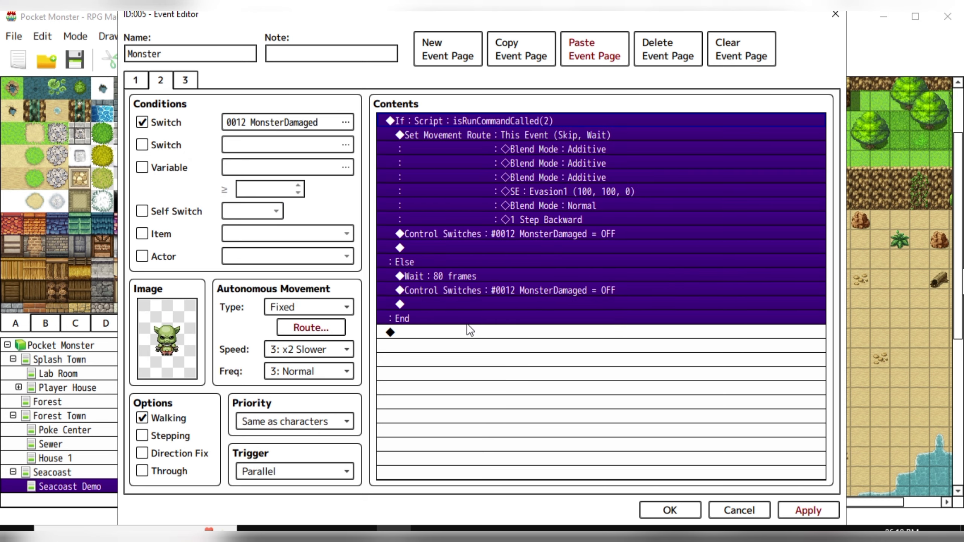
Step: Close the Monster event with its settings kept and move it down to tile 5,16, beside the log on the sand
click(678, 512)
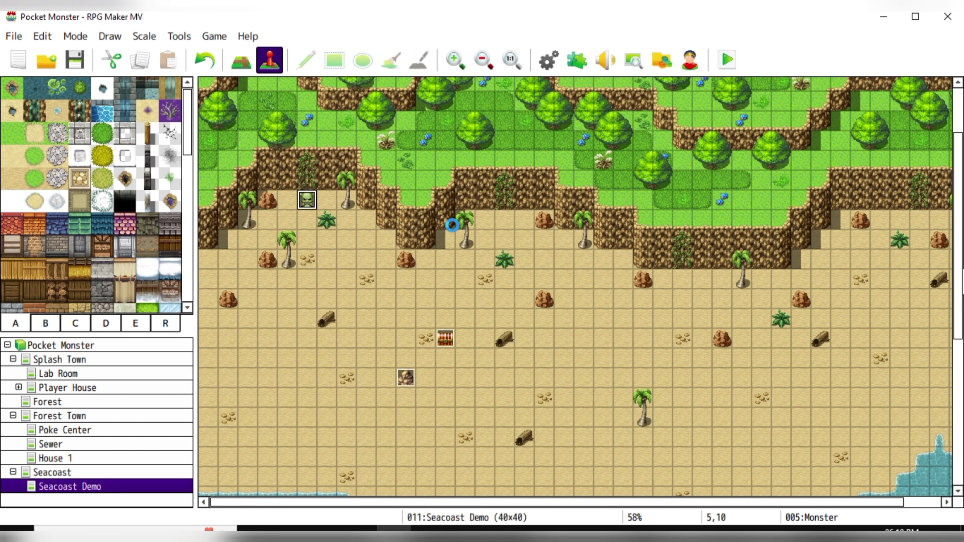
drag(307, 307, 300, 320)
Step: Open the BatHealth event at tile 8,0 and rename it MonsterHealth
scroll(419, 343, up, 3)
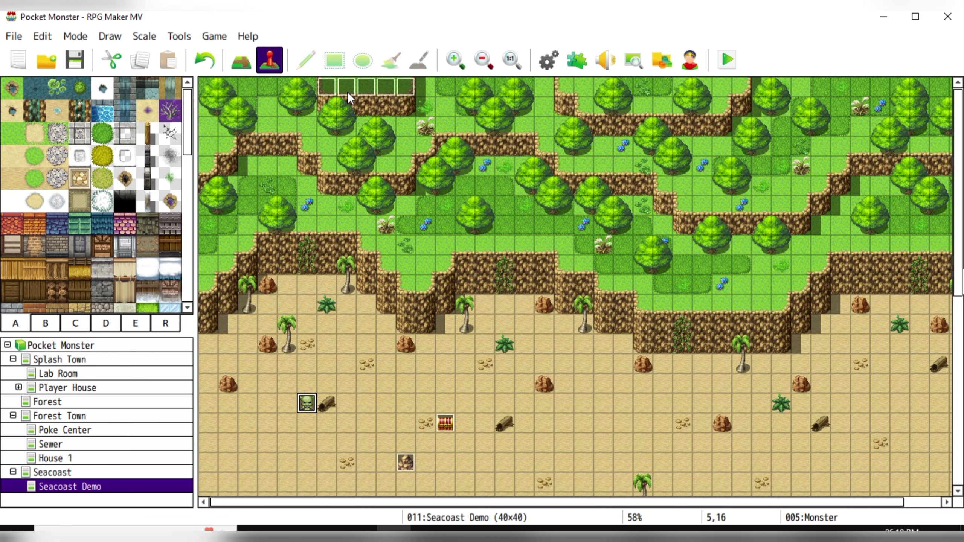
click(367, 86)
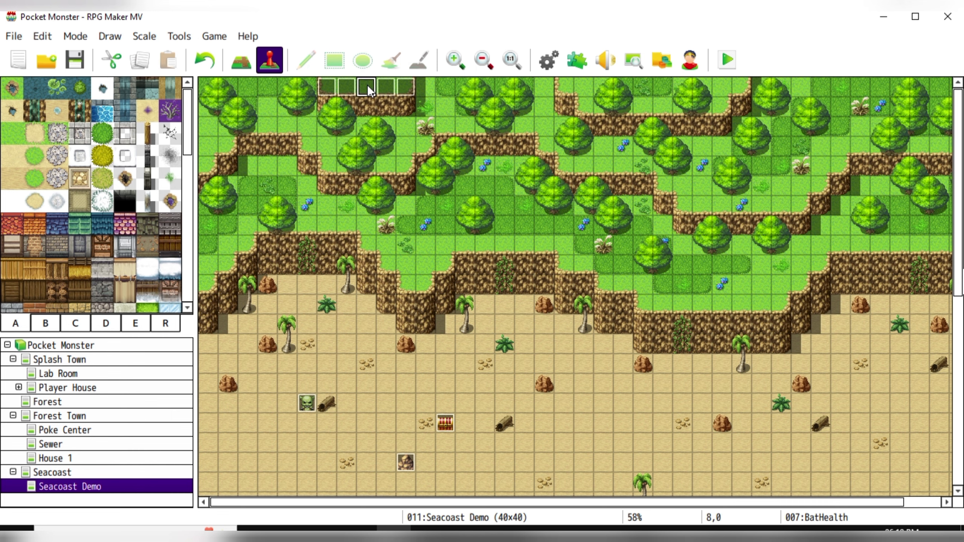
double_click(368, 84)
click(188, 55)
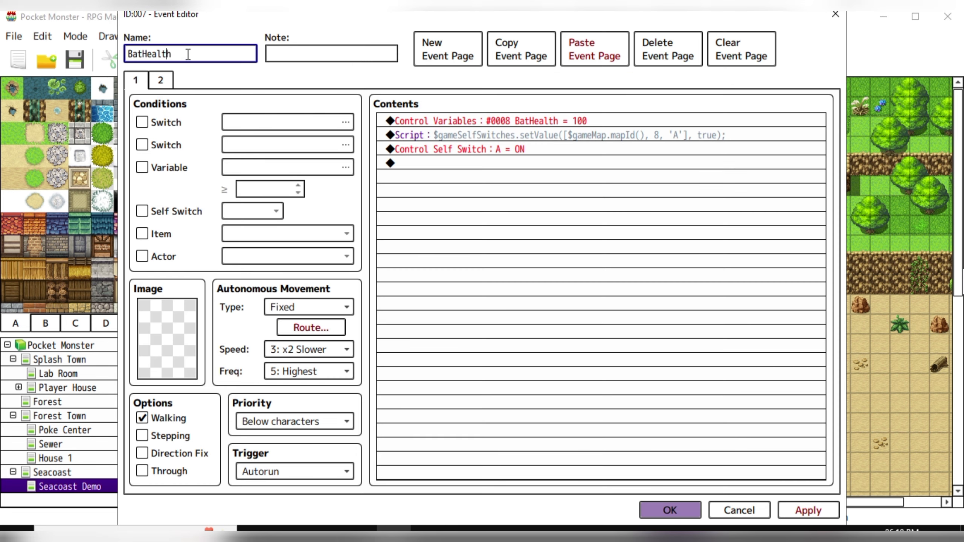
key(Home)
key(Delete)
key(Delete)
key(Delete)
text(Monster)
Step: Switch the event's Control Variables command to variable 0009 MonsterHealth and save the event
double_click(503, 119)
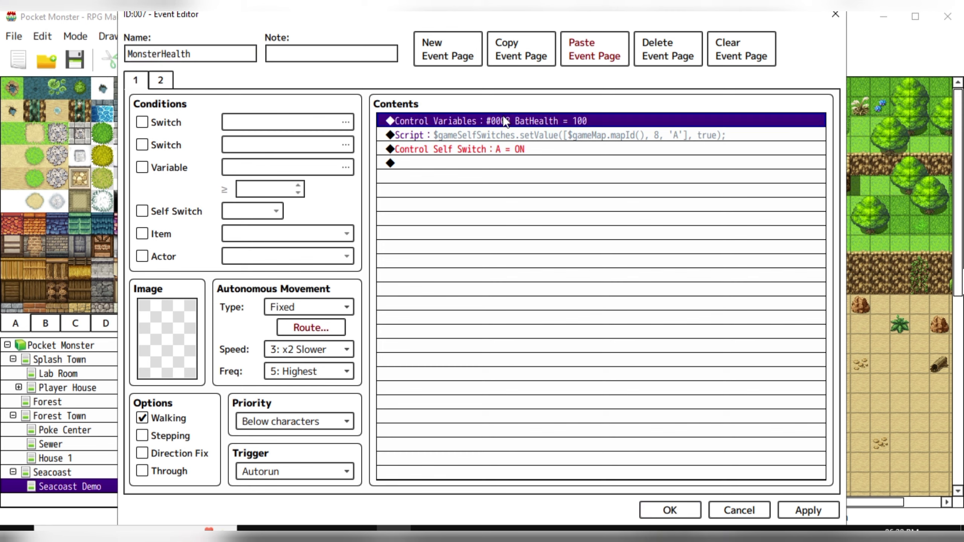
click(587, 187)
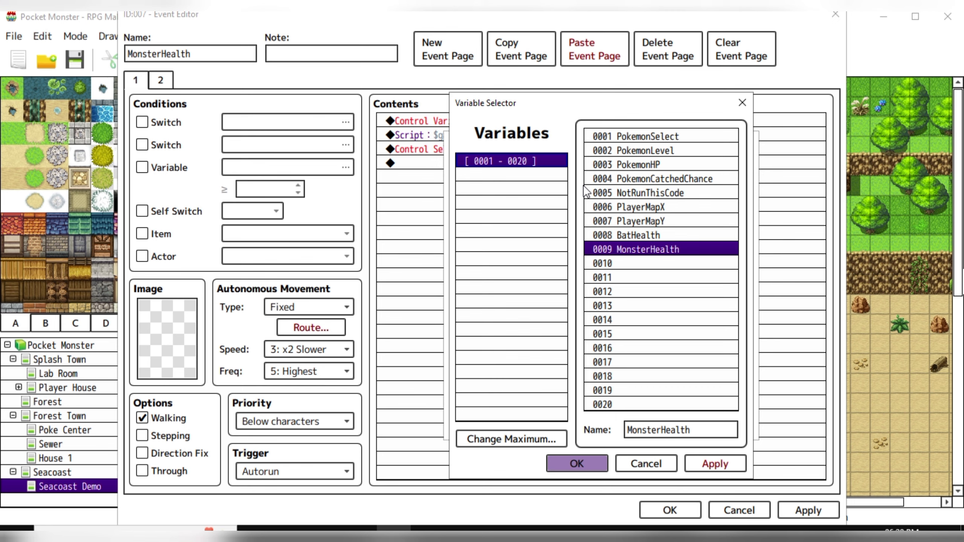
click(591, 460)
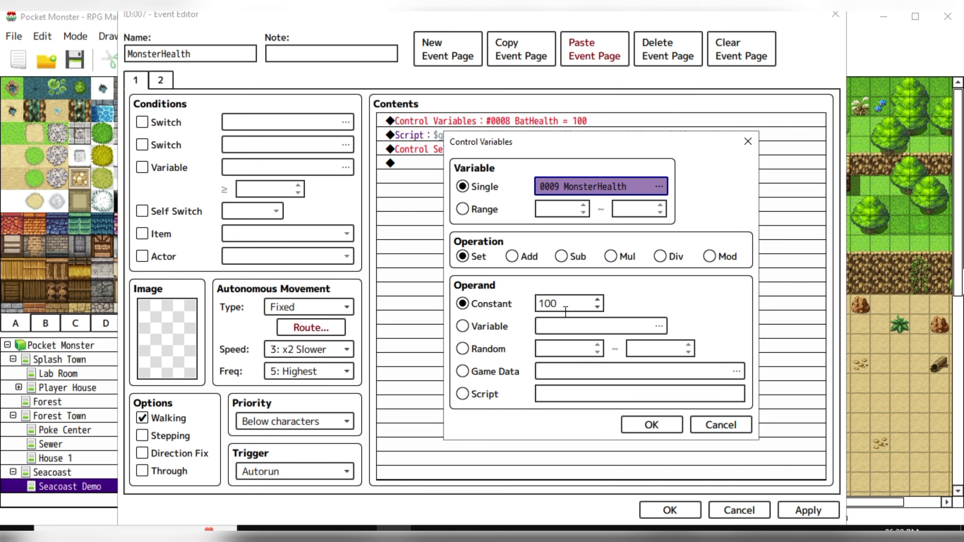
click(642, 427)
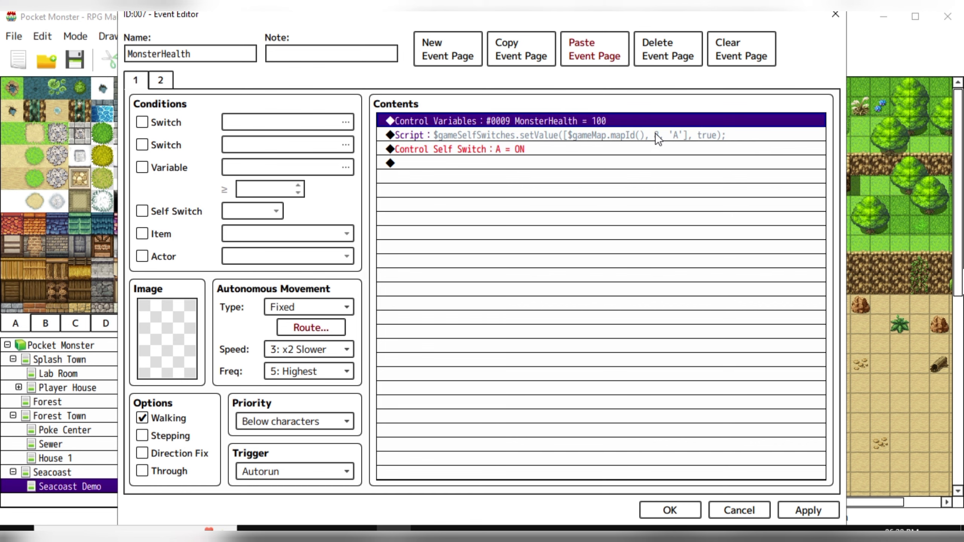
click(670, 511)
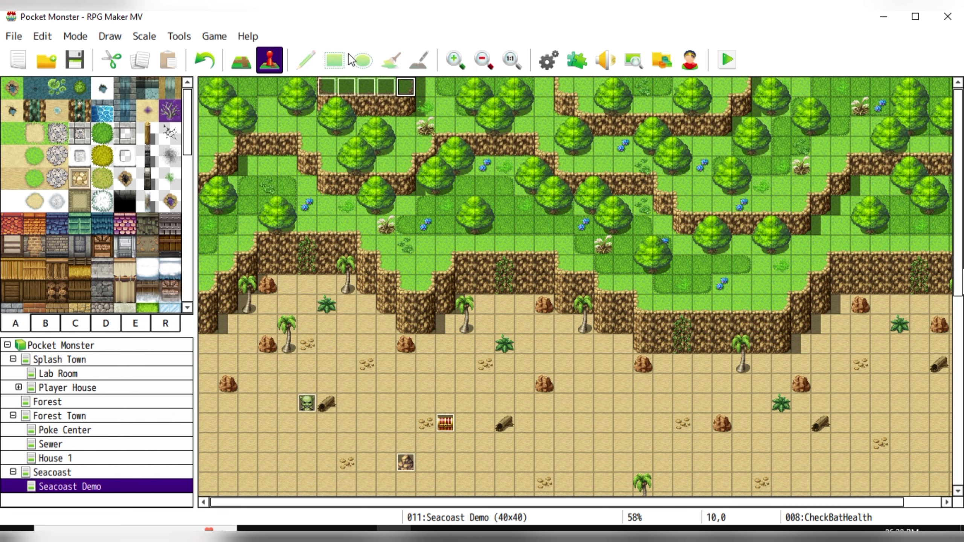
Step: Rename the CheckBatHealth event at tile 10,0 to CheckMonsterHealth and save it
double_click(406, 87)
click(167, 57)
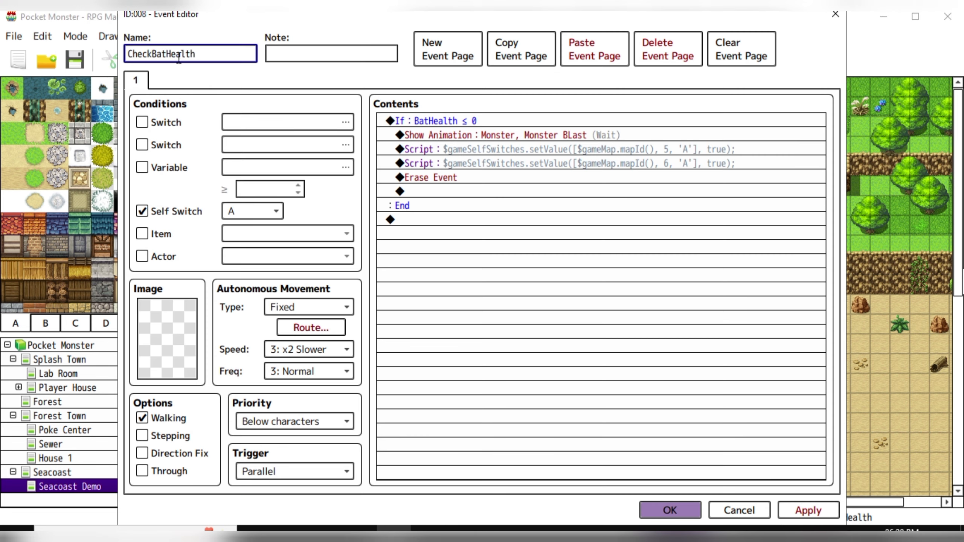
key(BackSpace)
key(BackSpace)
key(BackSpace)
text(Monster)
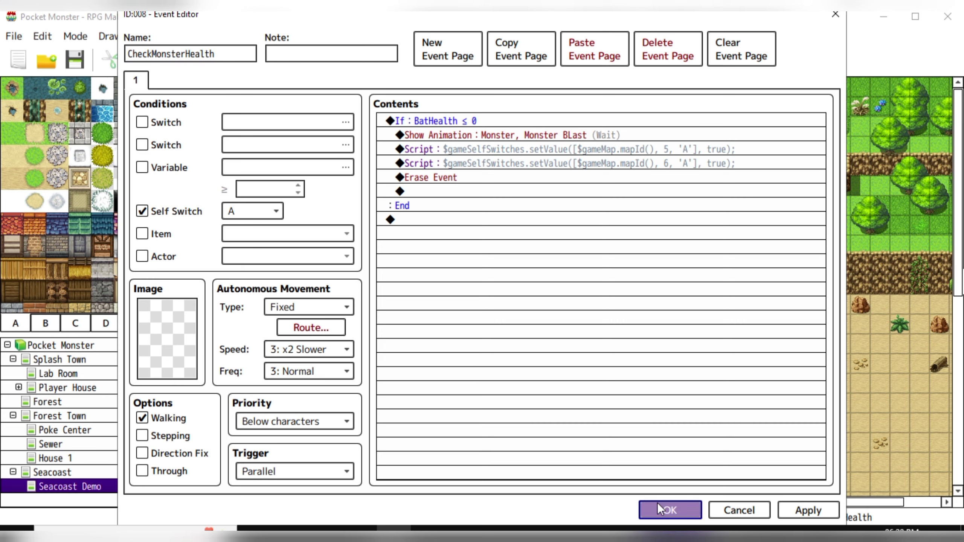
click(669, 510)
Step: Examine both pages of the MonsterHealth event at tile 8,0, including the self-switch script that targets event 8
double_click(366, 87)
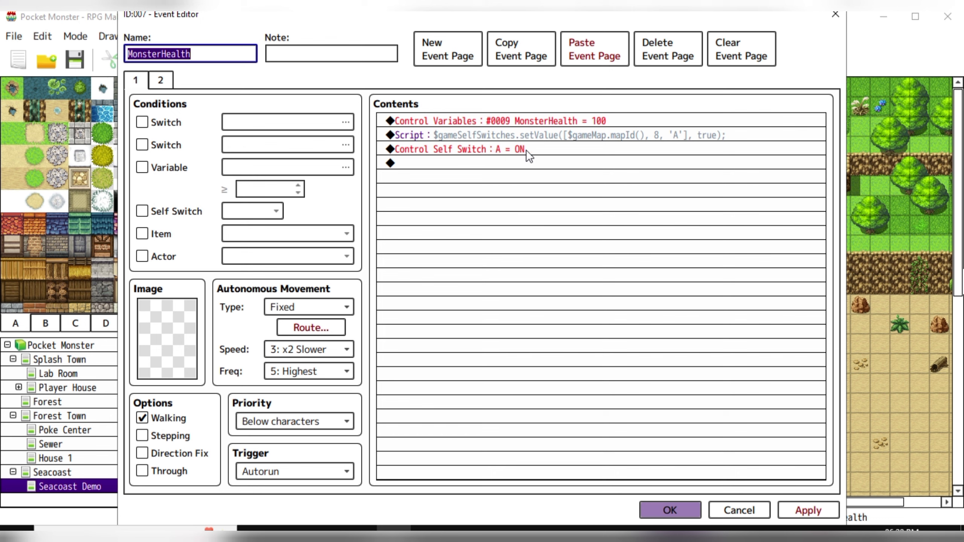
click(163, 80)
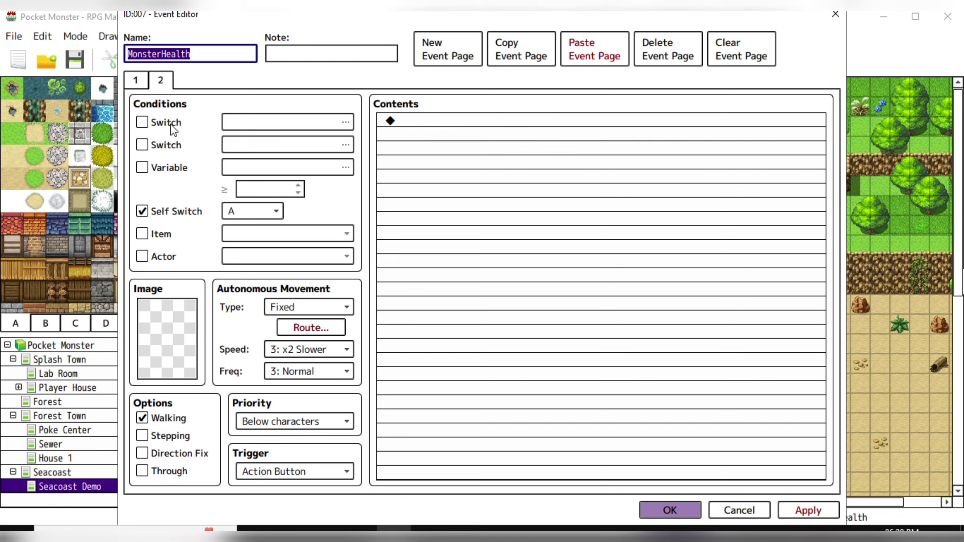
click(134, 80)
click(552, 135)
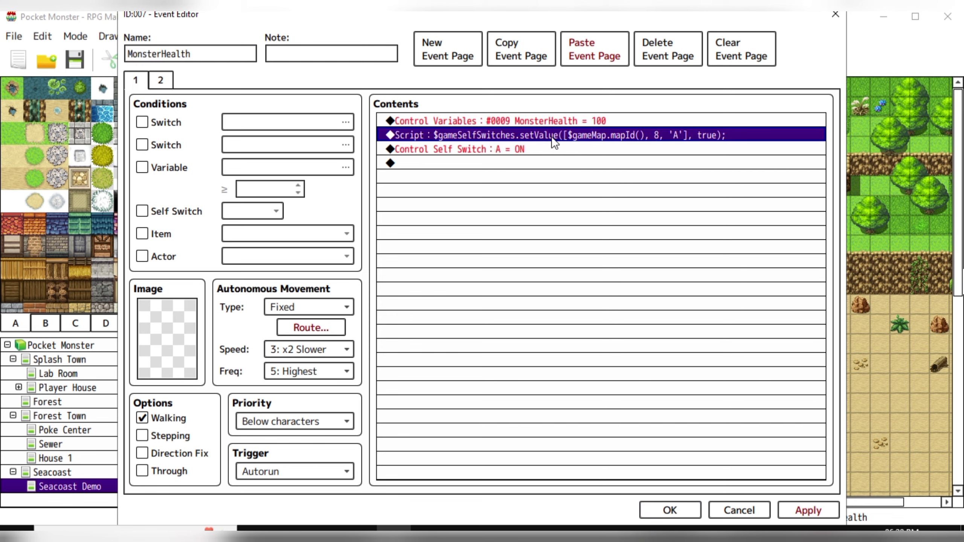
double_click(550, 136)
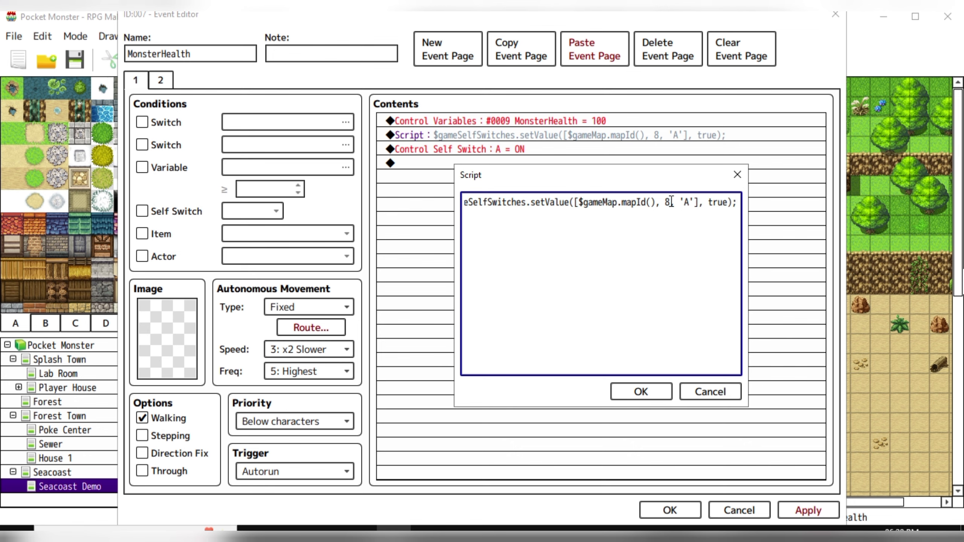
click(635, 391)
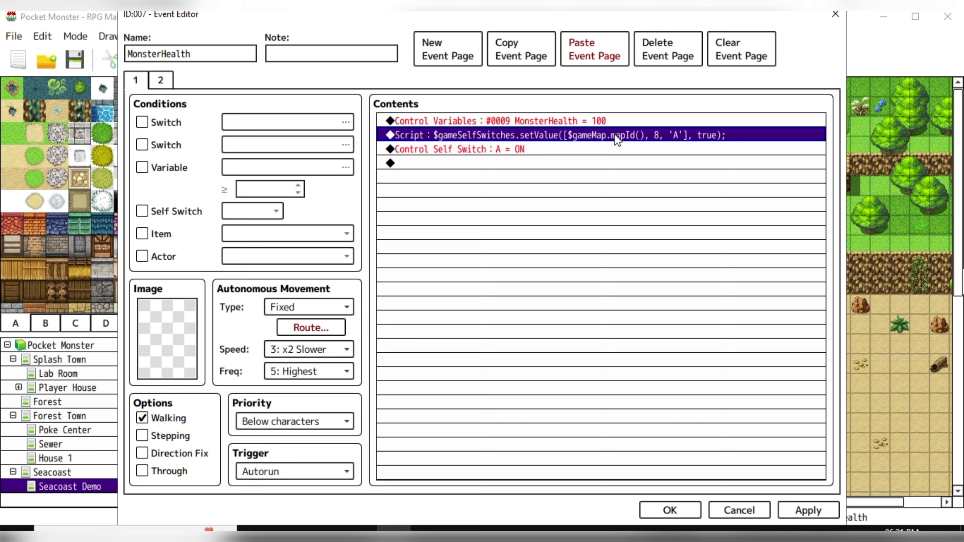
click(671, 513)
Step: Open the CheckMonsterHealth event at tile 10,0 and switch its conditional branch to variable 0009 MonsterHealth
click(406, 84)
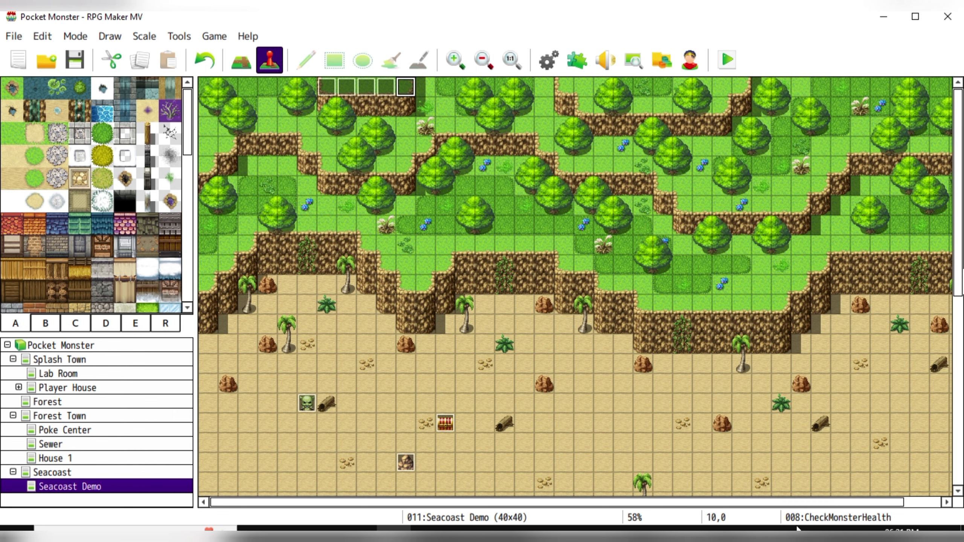
double_click(404, 88)
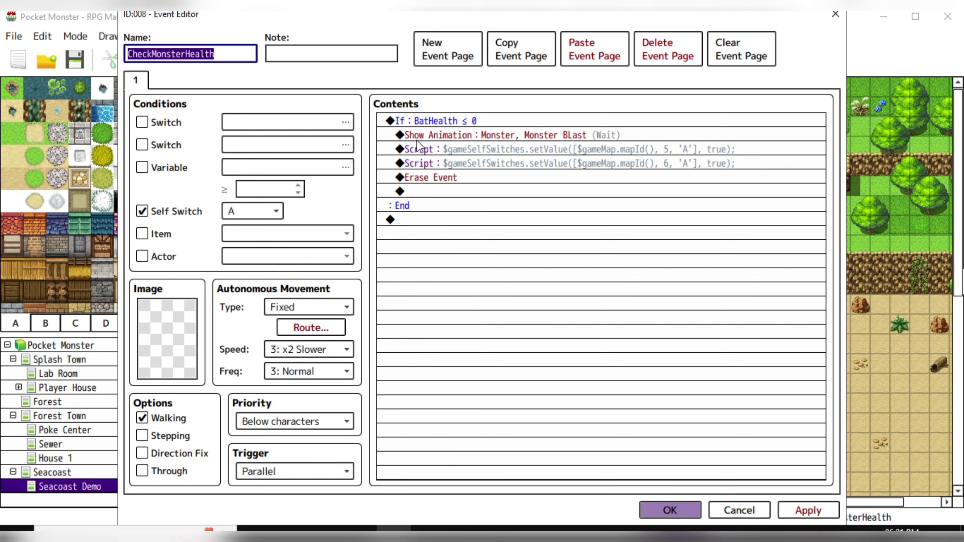
double_click(434, 121)
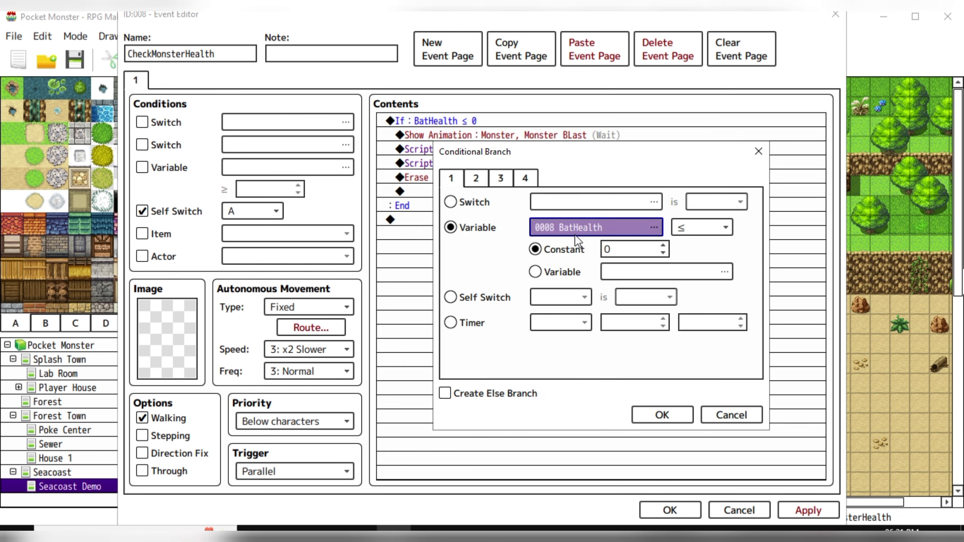
click(575, 229)
click(570, 464)
click(654, 409)
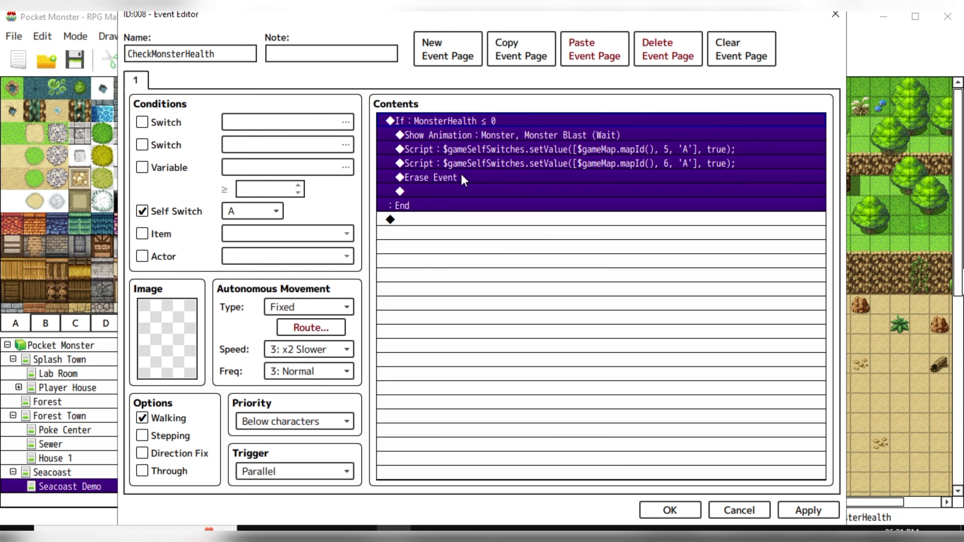
Step: Examine the branch's Show Animation settings, its two self-switch scripts and the Erase Event command
click(447, 135)
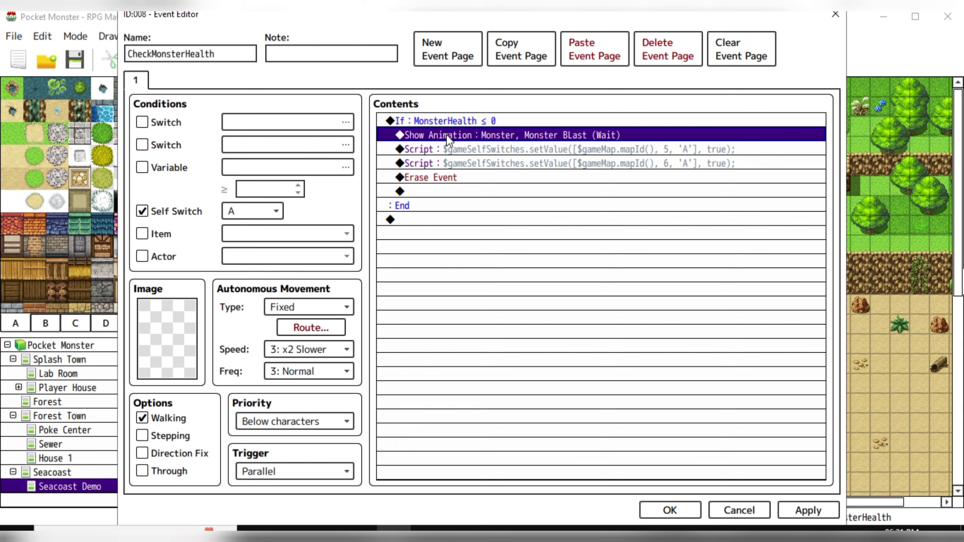
double_click(446, 134)
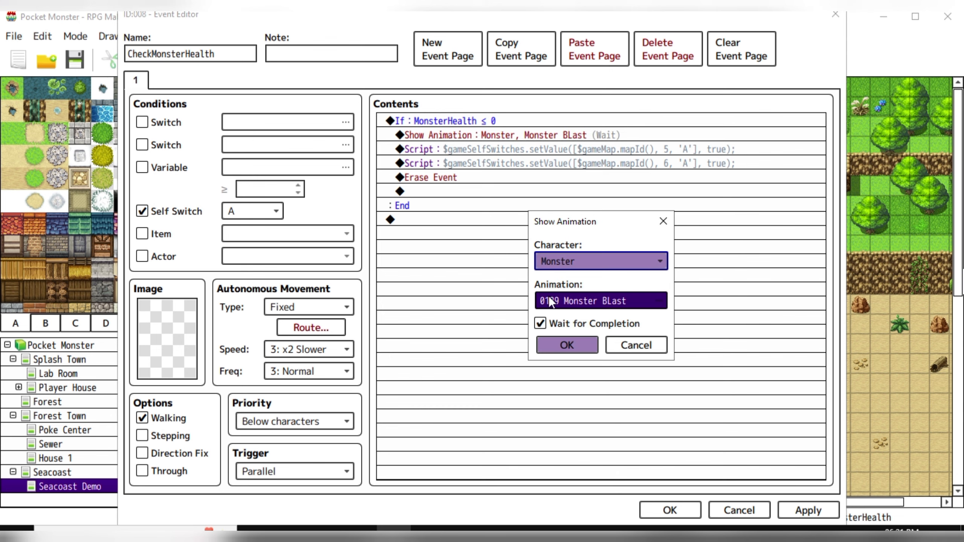
click(567, 345)
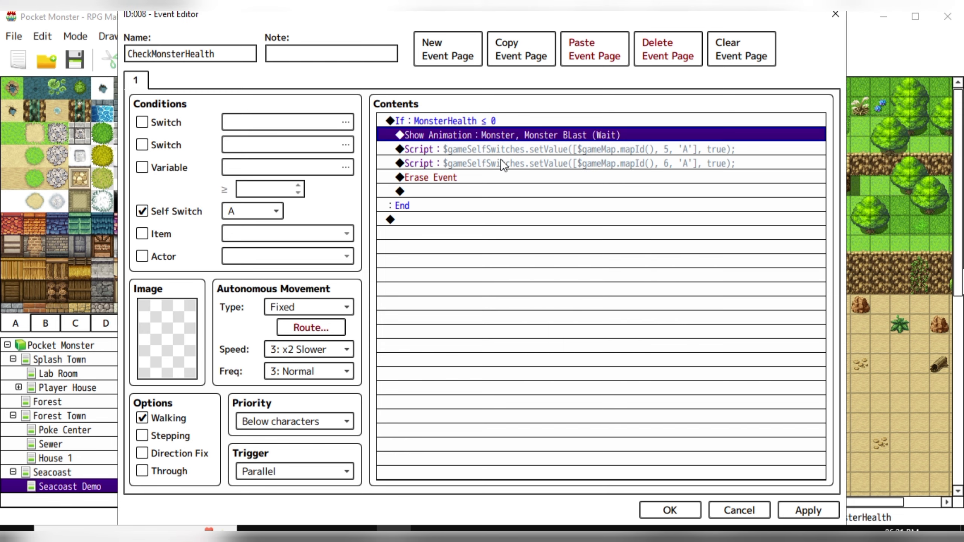
click(486, 149)
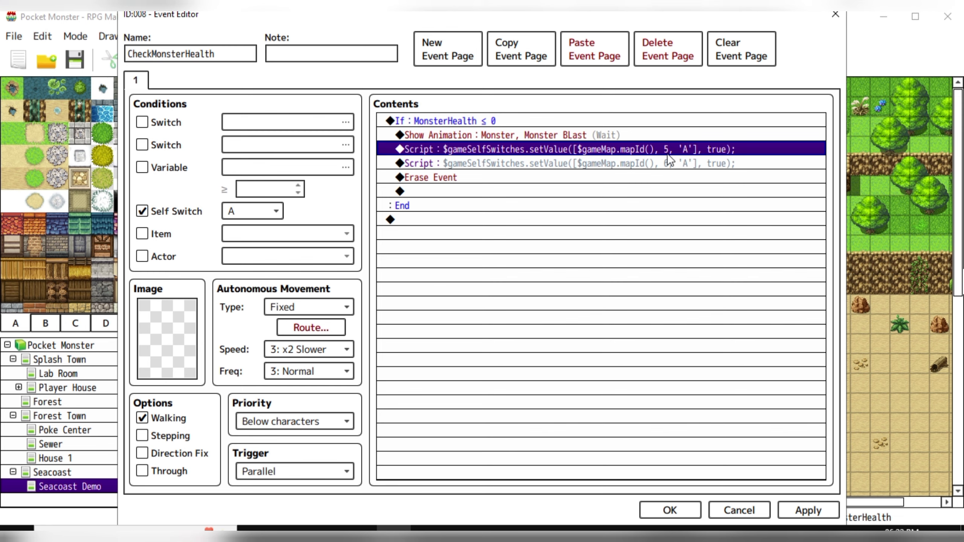
click(672, 165)
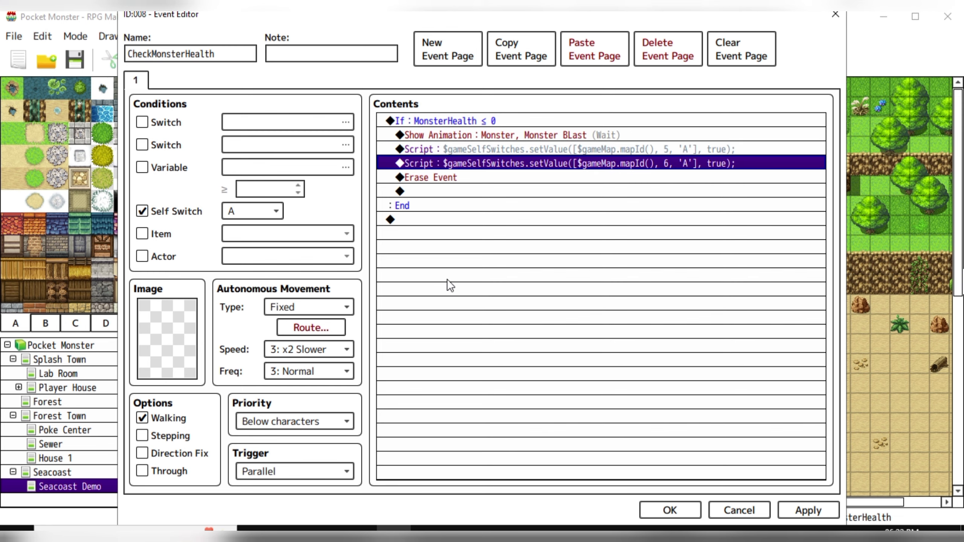
click(429, 178)
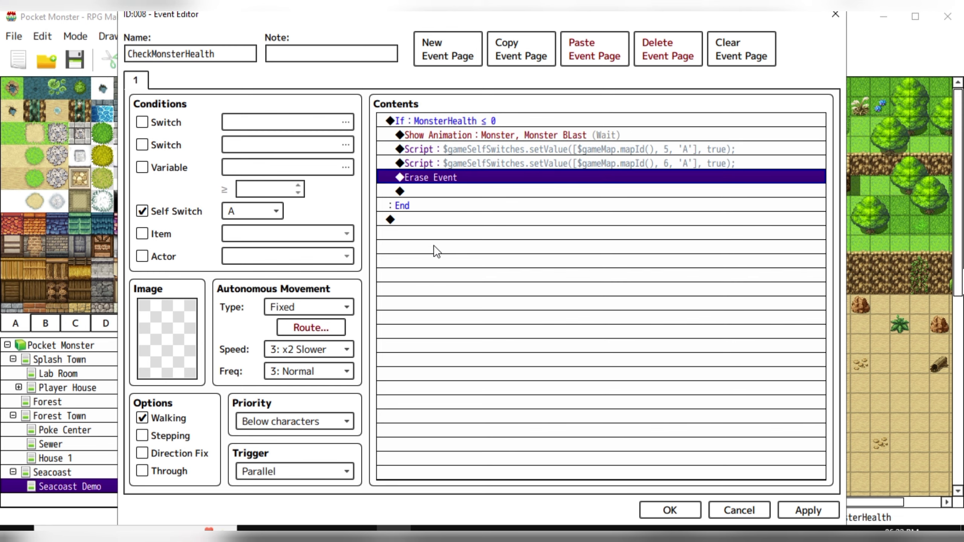
Step: Look up the Erase Event and Show Animation commands in the event command list without adding them
double_click(434, 179)
click(455, 87)
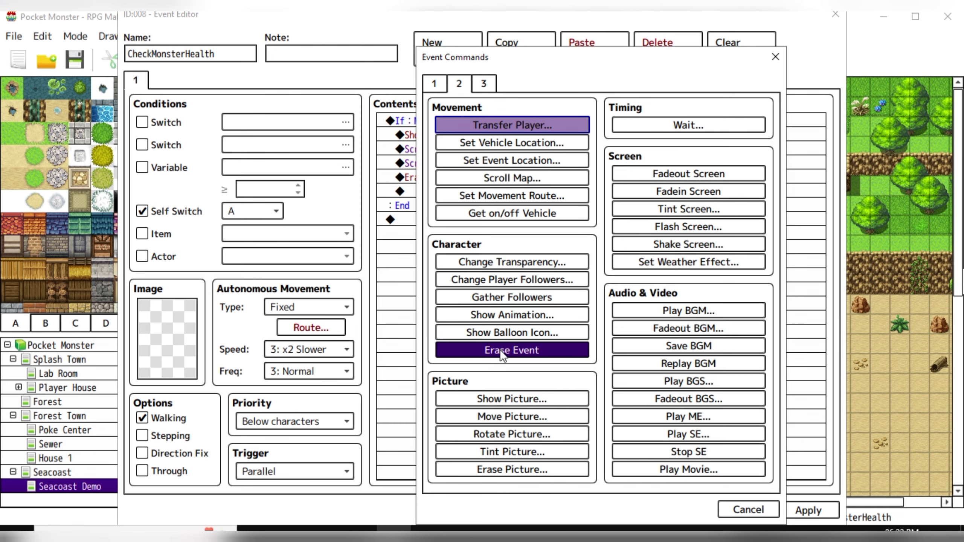
click(743, 512)
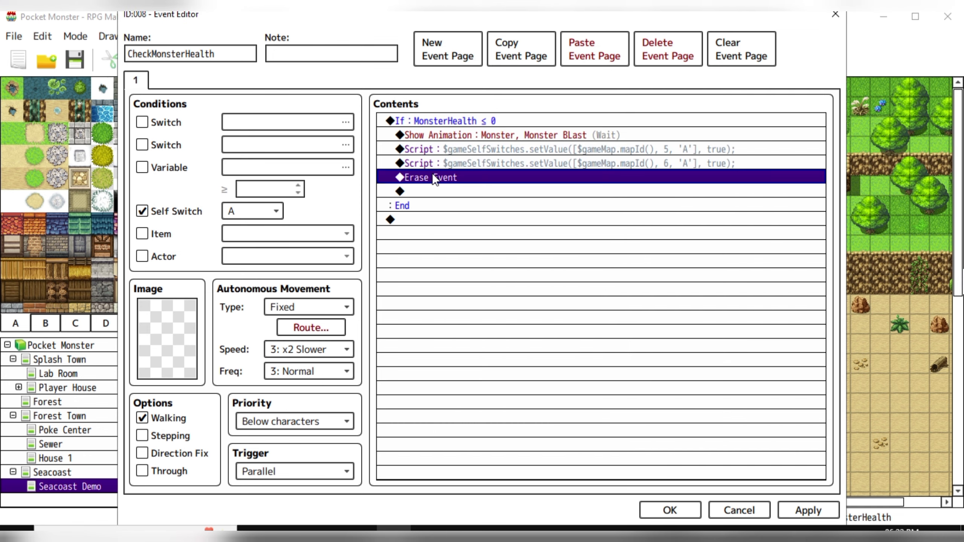
double_click(441, 132)
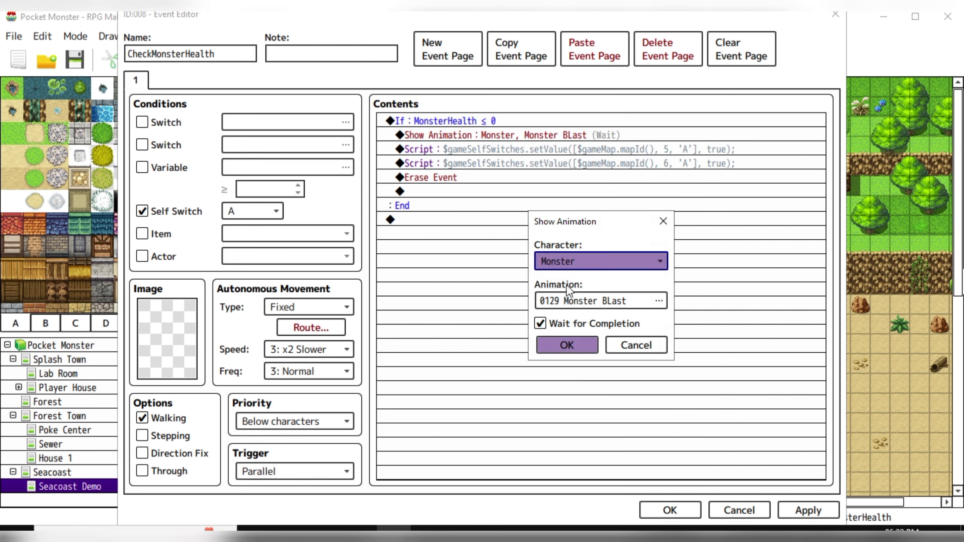
click(641, 345)
double_click(422, 190)
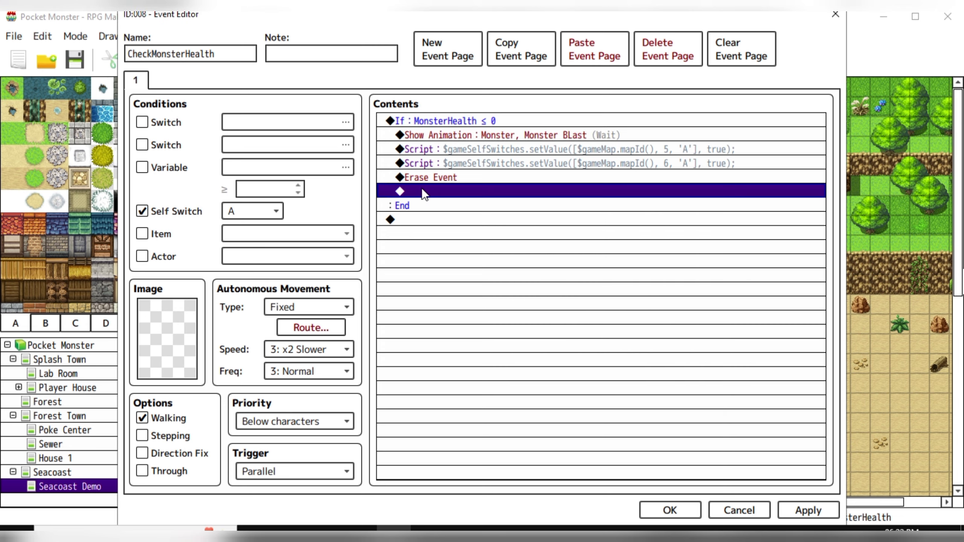
click(457, 85)
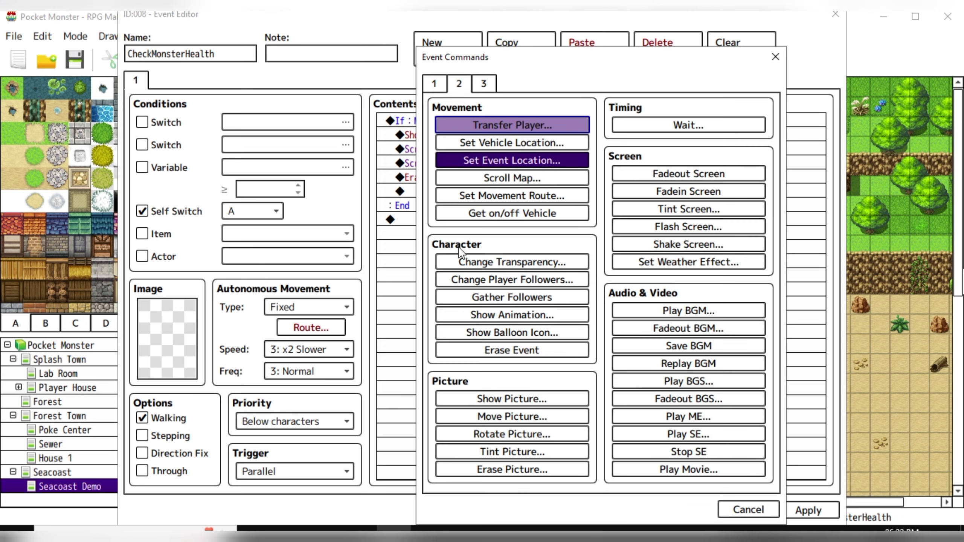
click(496, 315)
click(636, 345)
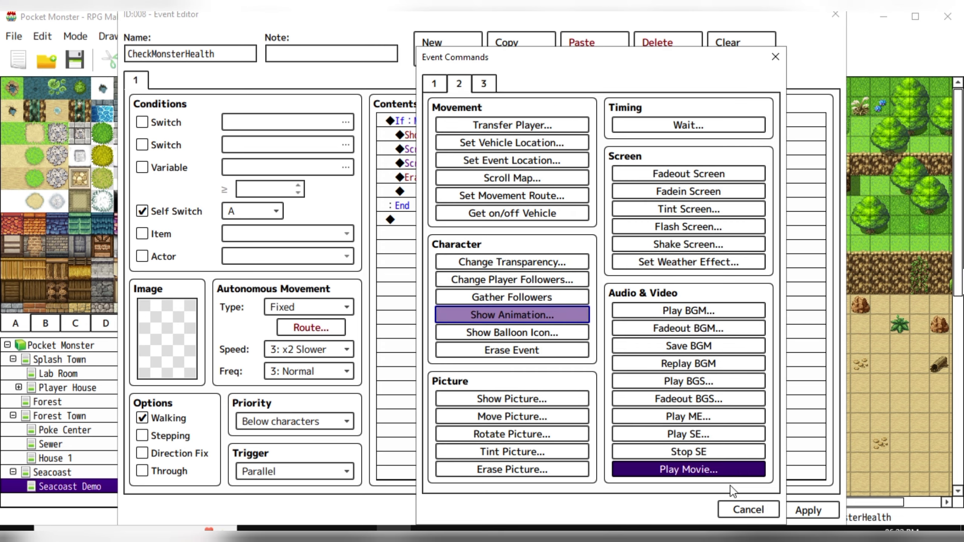
click(746, 509)
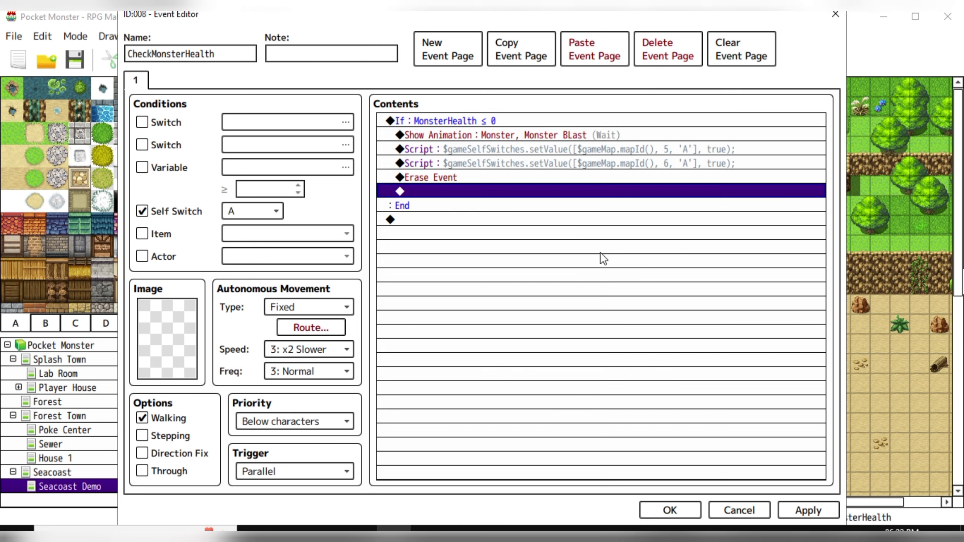
Step: Check the event IDs in the two self-switch scripts and save the CheckMonsterHealth event
click(521, 164)
click(505, 149)
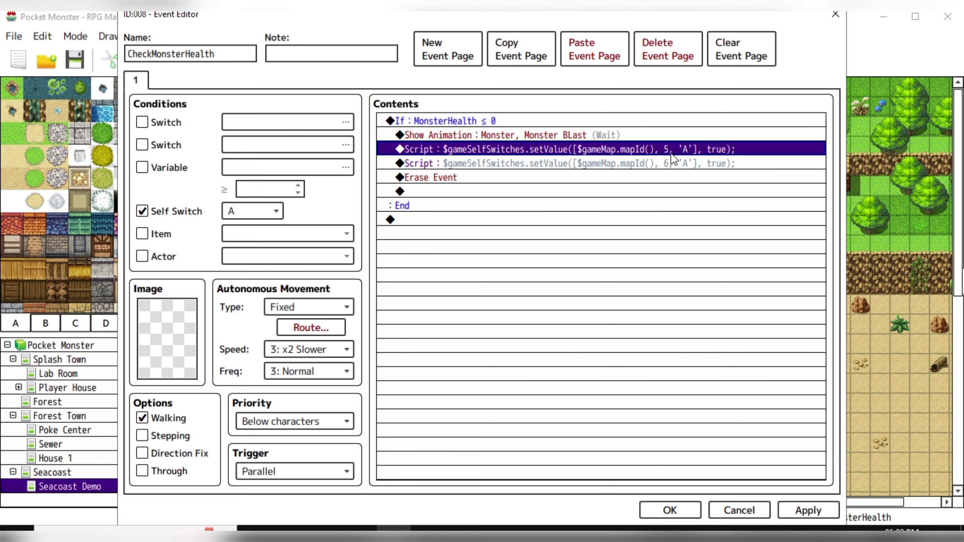
click(670, 163)
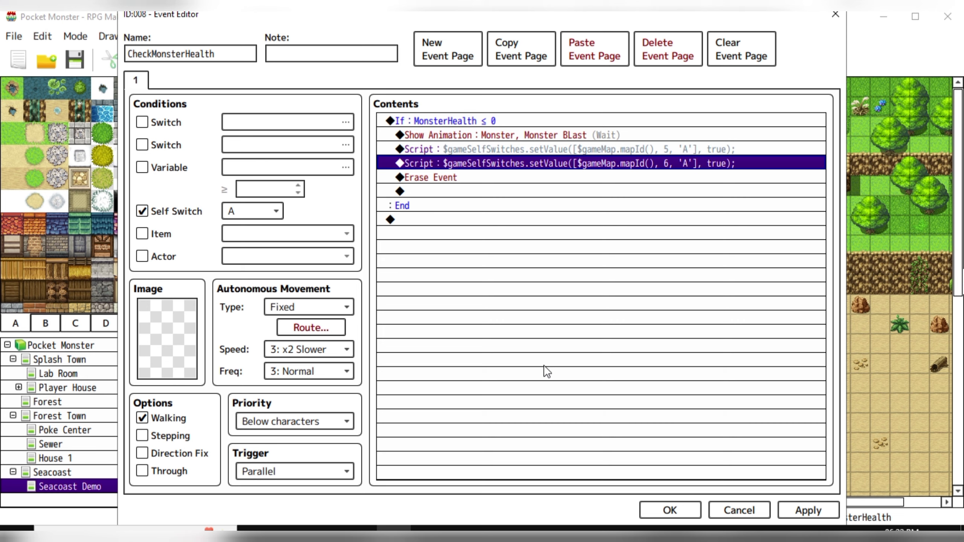
click(673, 510)
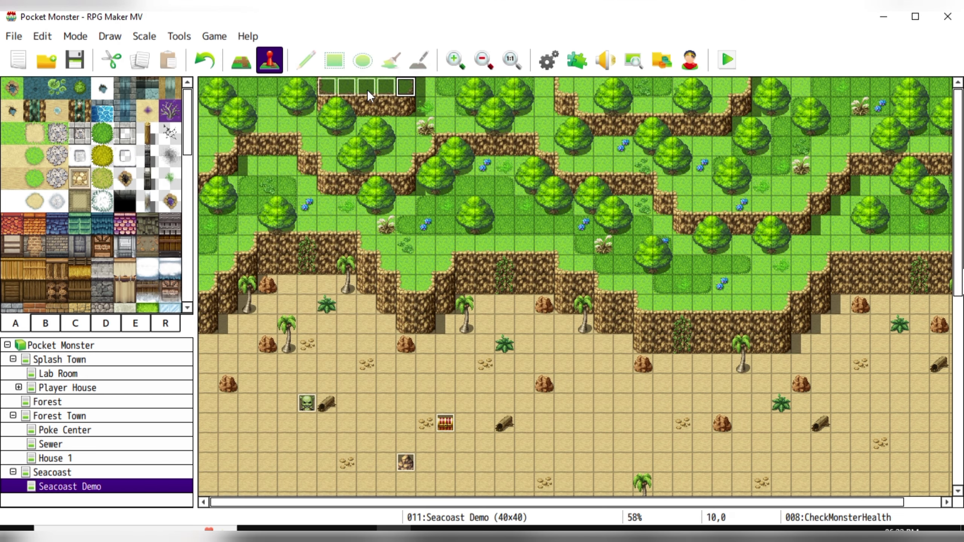
Step: Review page 3 of the Monster event at tile 5,16 and the CheckMonsterHealth event's commands
click(309, 405)
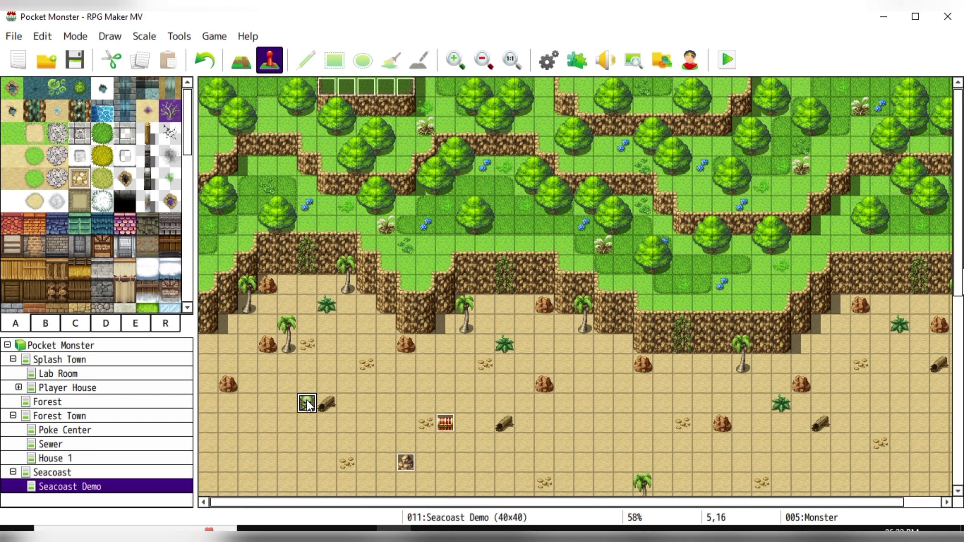
double_click(307, 404)
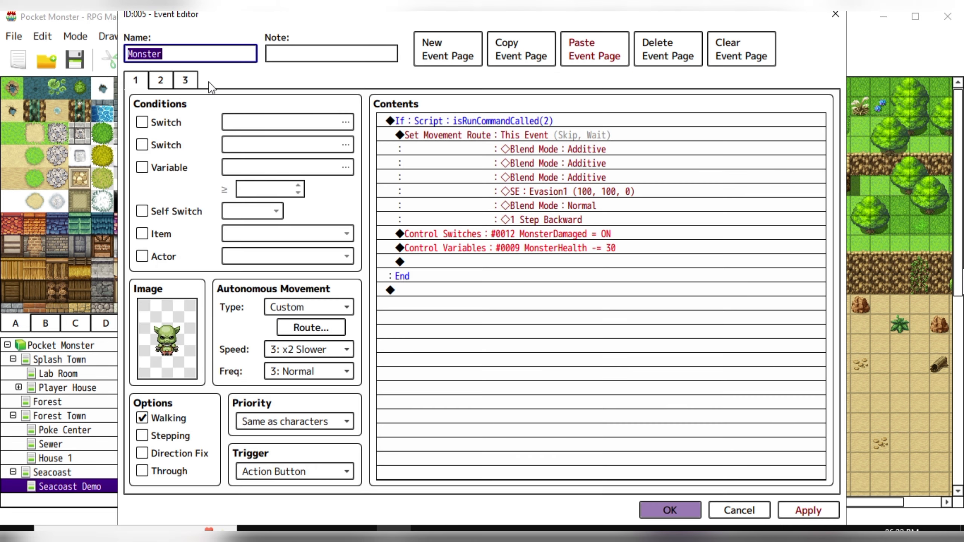
click(186, 82)
click(230, 212)
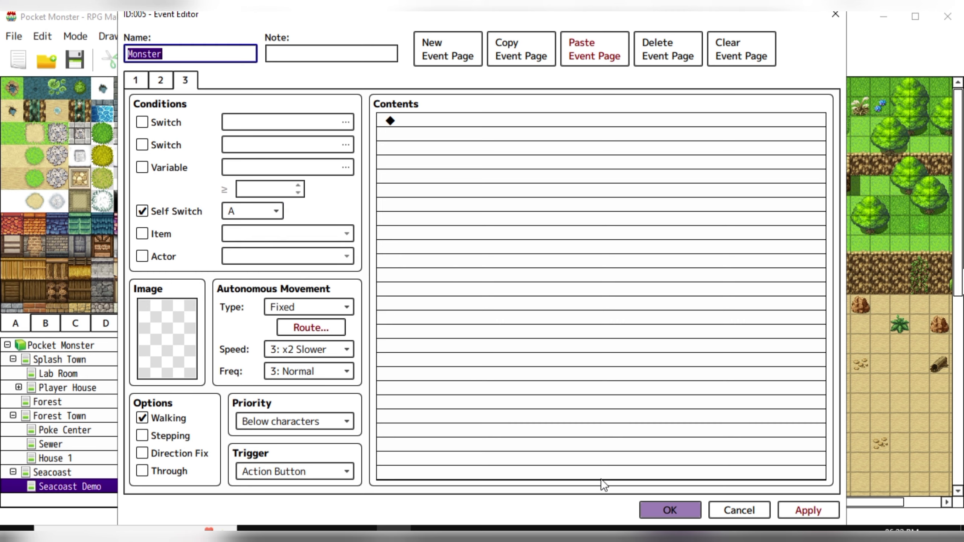
click(668, 510)
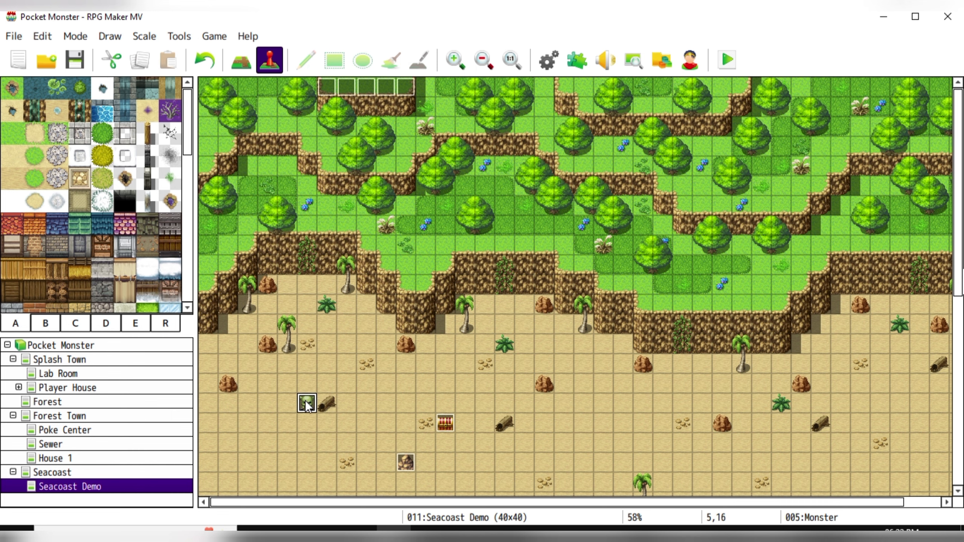
double_click(404, 86)
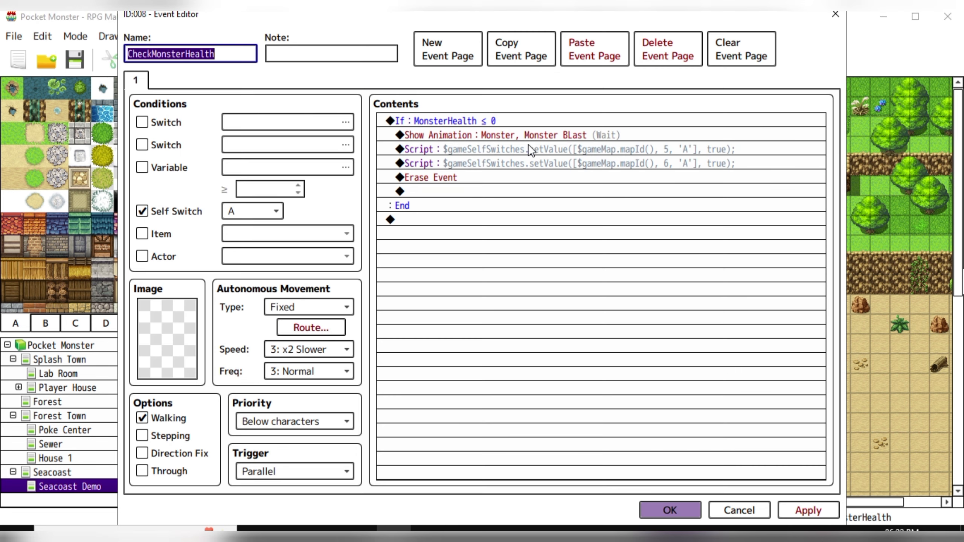
click(646, 507)
Step: Review the Monster BLast animation in the database, checking its Explosion1 image and the cell properties of its first frame
click(549, 53)
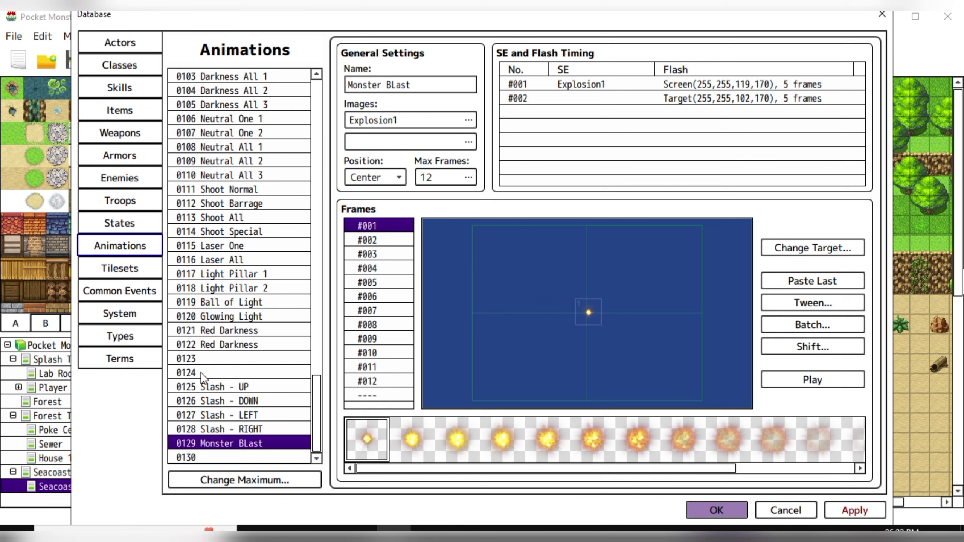
click(225, 442)
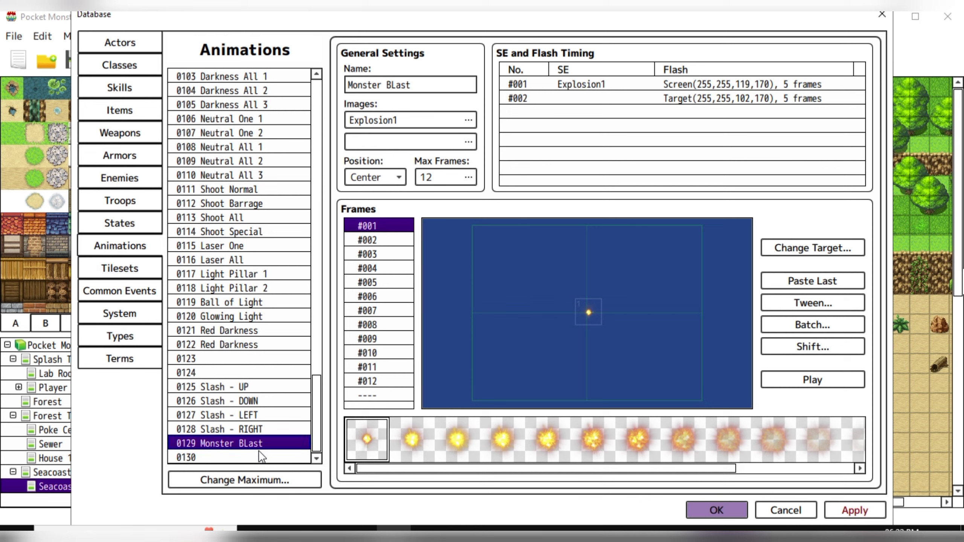
double_click(353, 121)
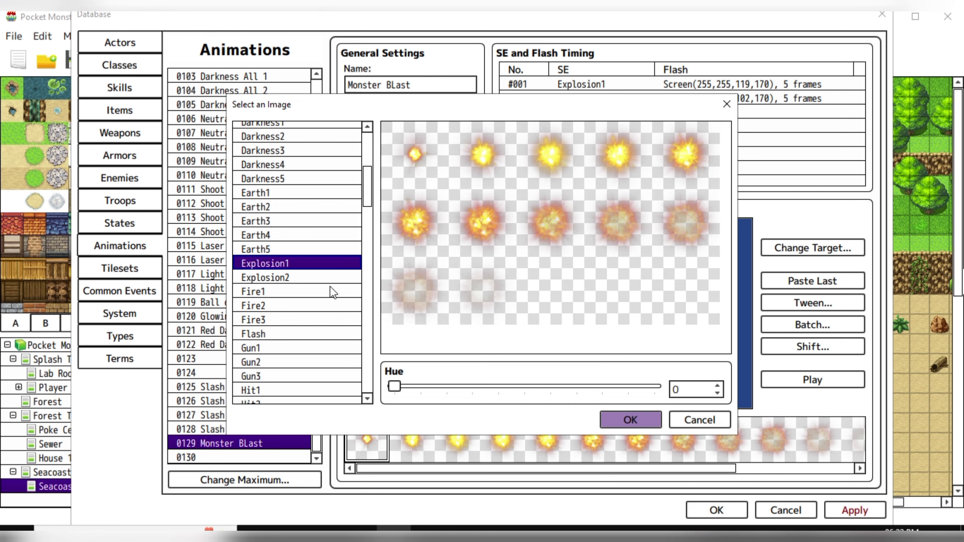
click(630, 419)
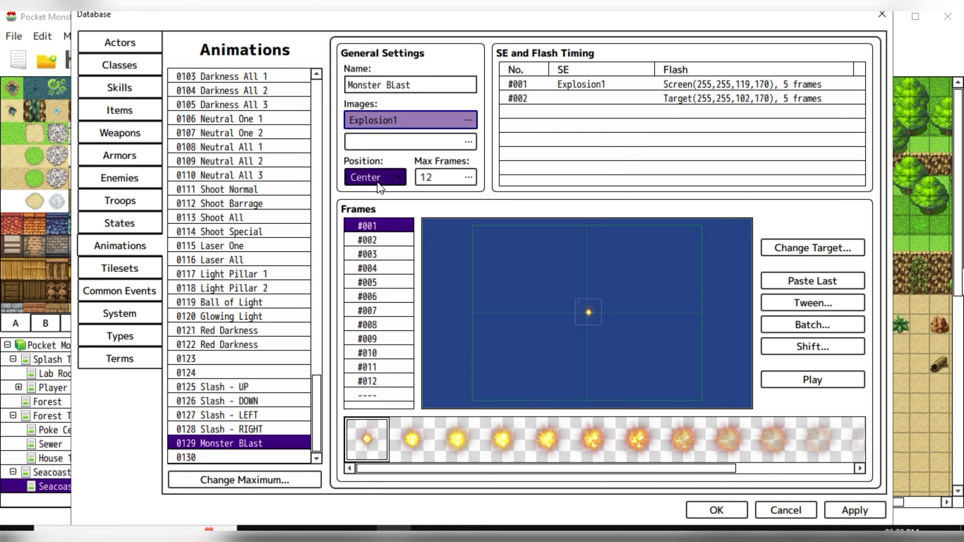
click(586, 311)
right_click(585, 311)
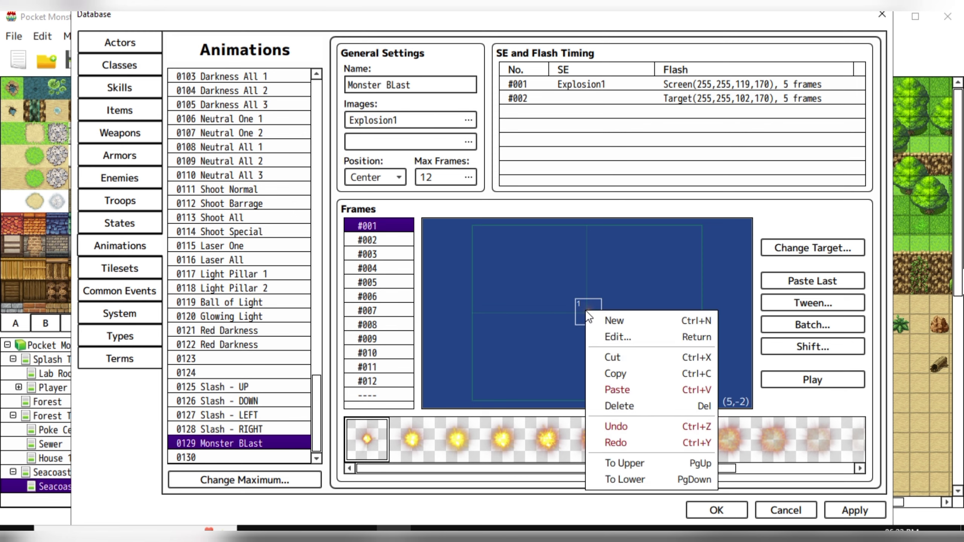
click(612, 337)
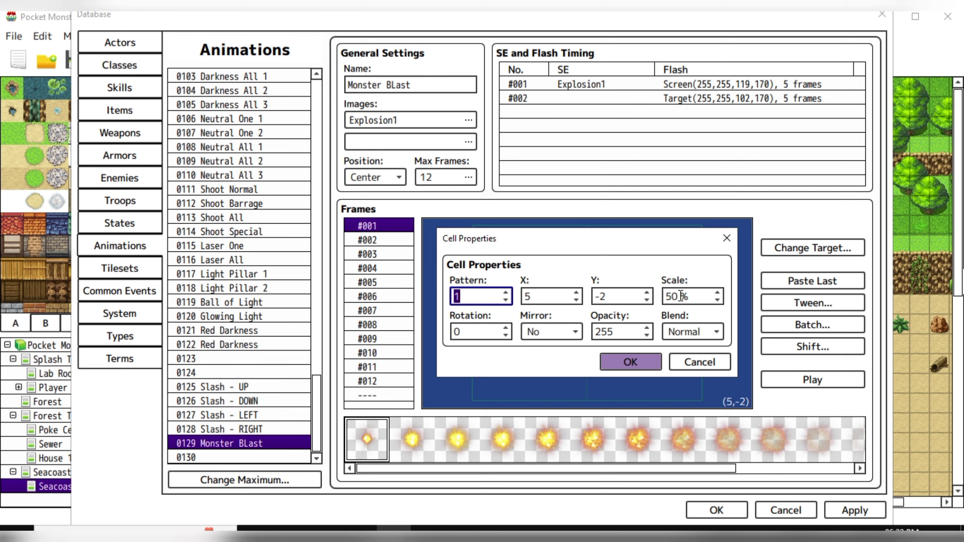
click(639, 363)
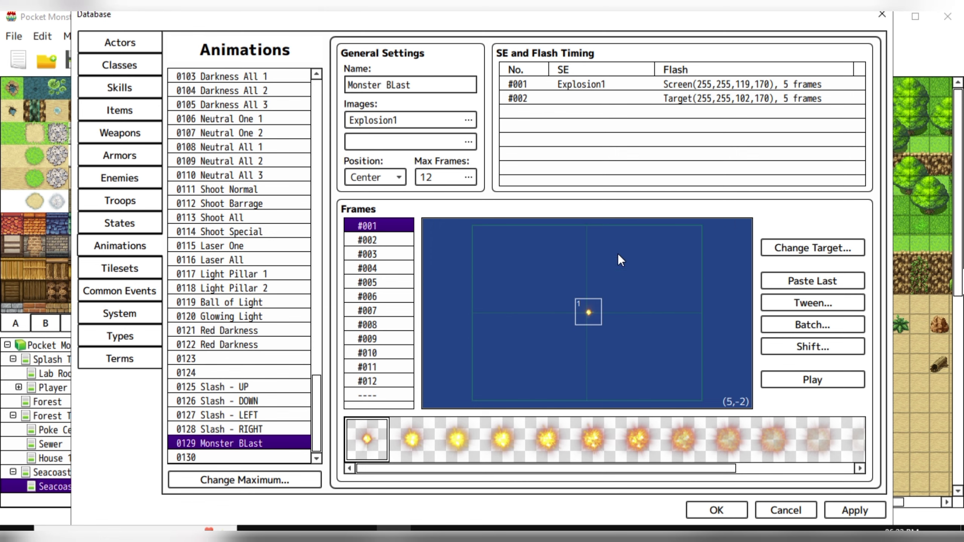
Step: Inspect both SE and flash timing entries of the Monster BLast animation and close the database
click(580, 85)
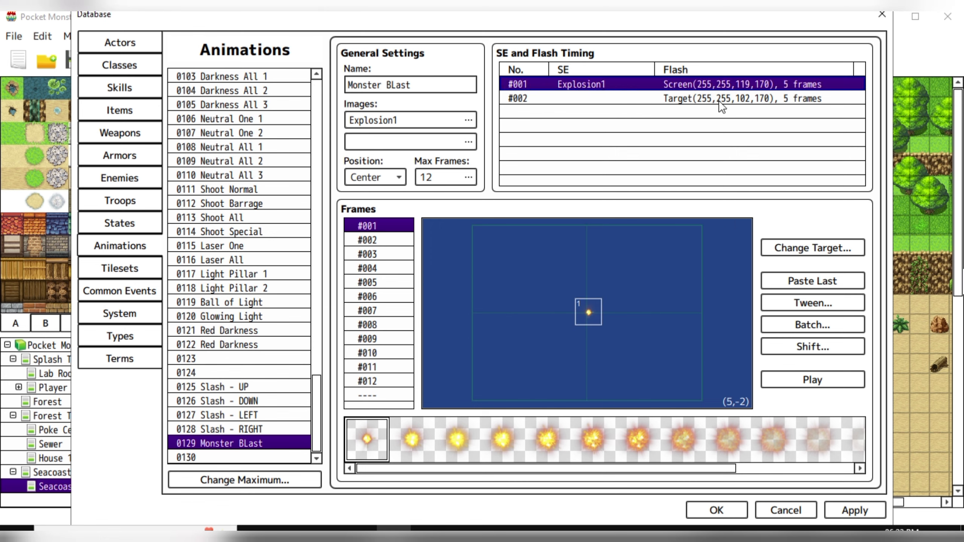
double_click(596, 85)
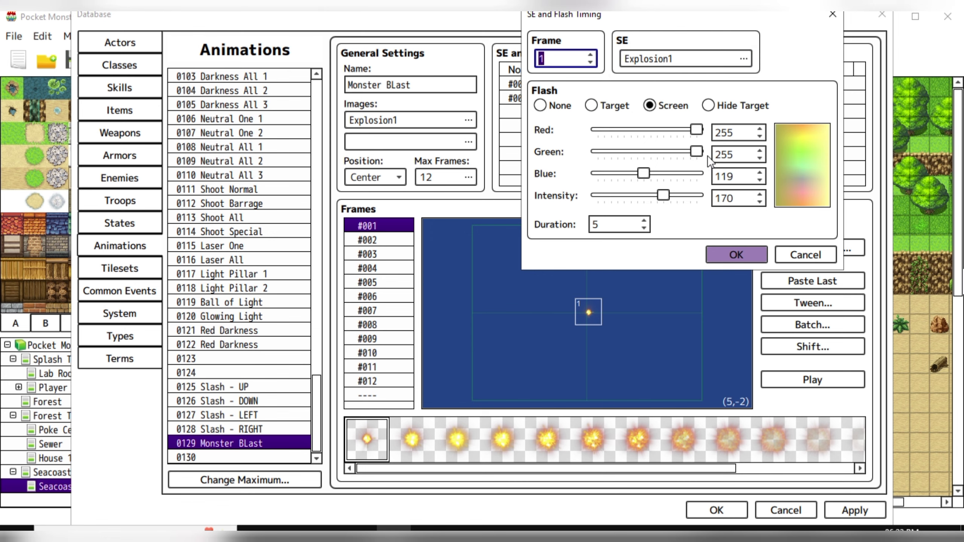
click(746, 252)
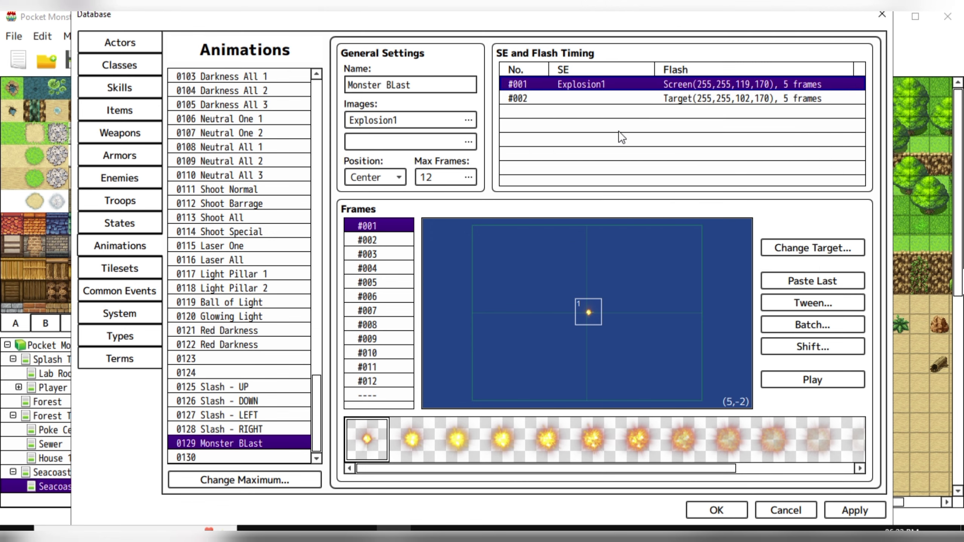
double_click(675, 97)
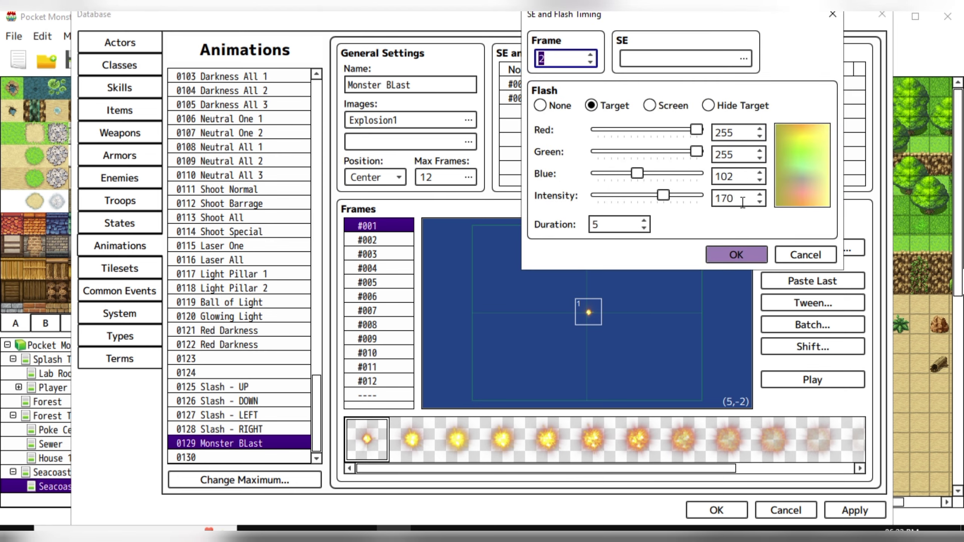
click(740, 255)
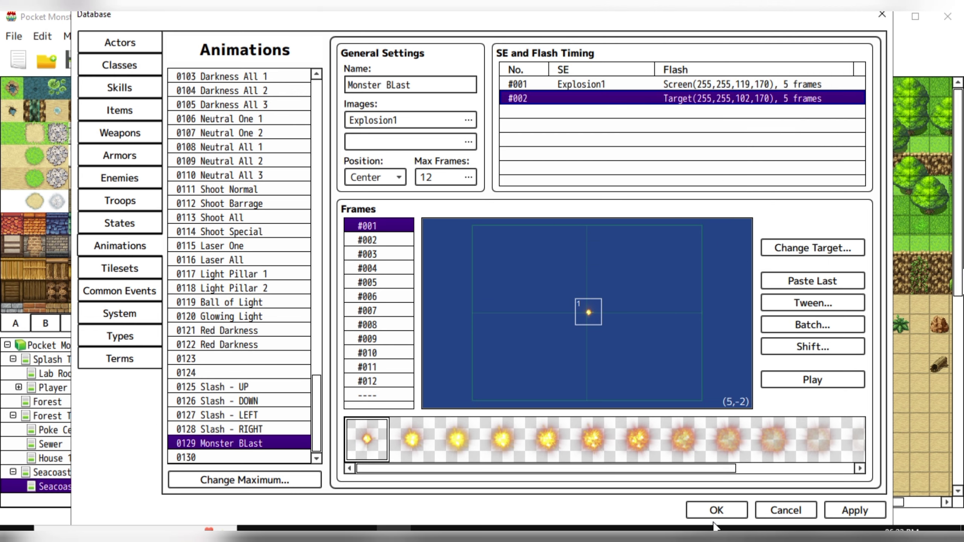
click(717, 509)
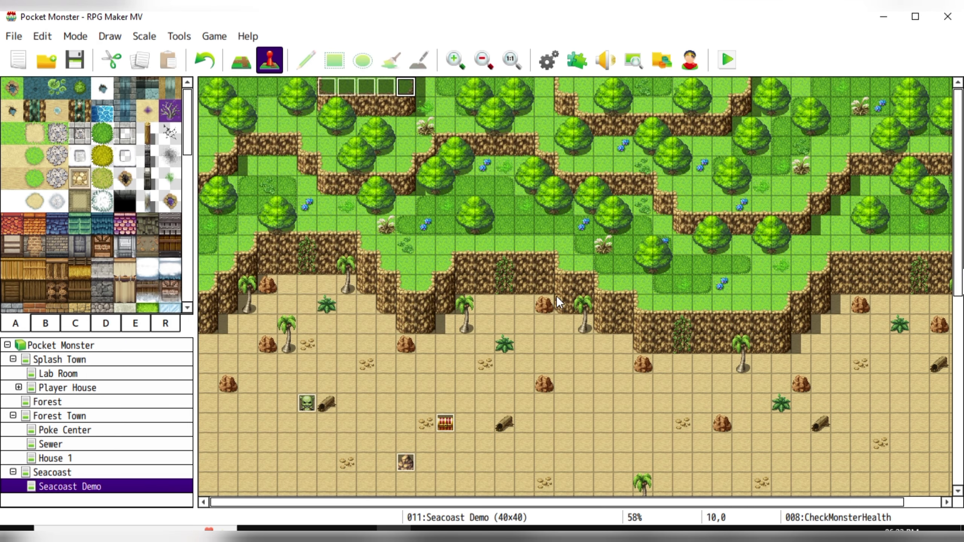
Step: Set the player's starting position on the sand at tile 13,17 of the Seacoast Demo map
scroll(469, 351, down, 6)
click(465, 283)
right_click(474, 287)
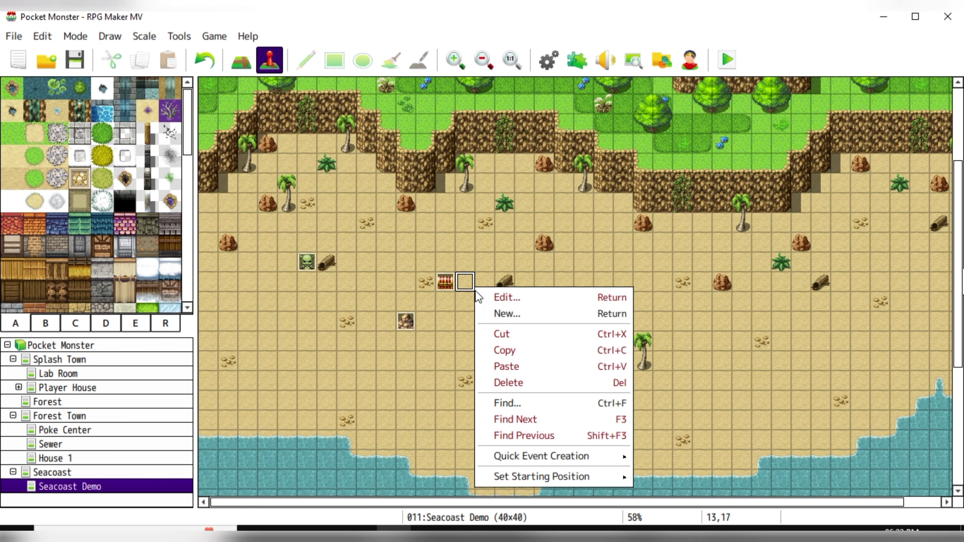
mouse_move(554, 477)
click(667, 476)
scroll(541, 336, up, 6)
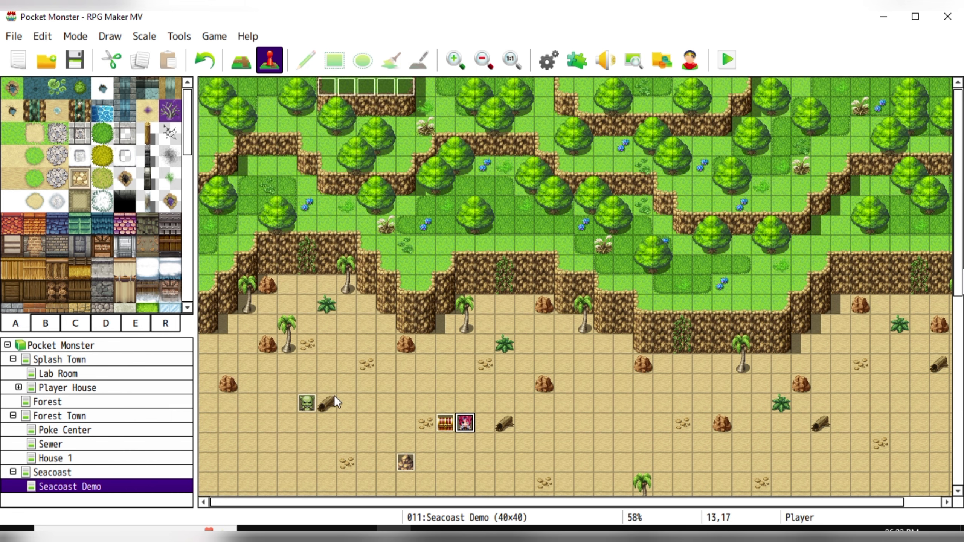
Step: Check the Monster event's ID and the self-switch scripts in the CheckMonsterHealth event
click(308, 403)
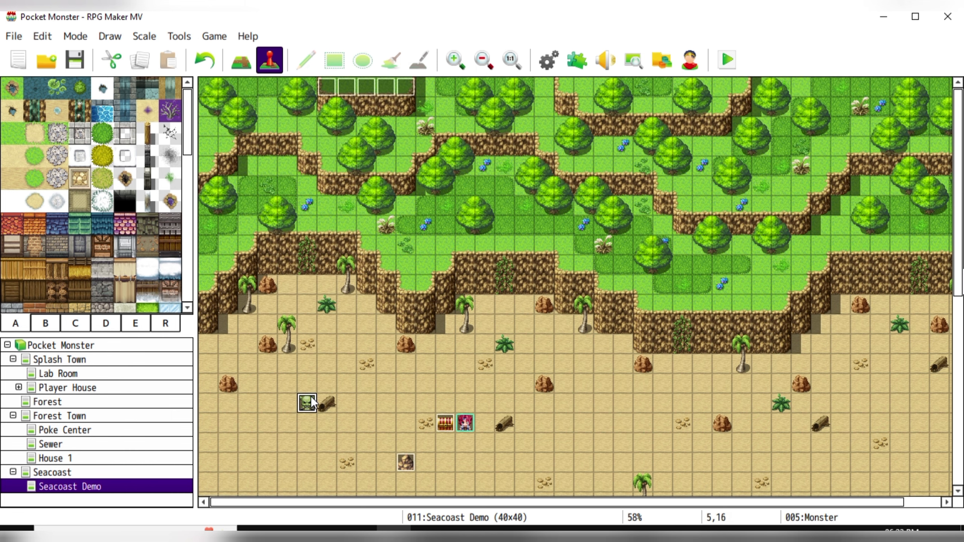
double_click(407, 82)
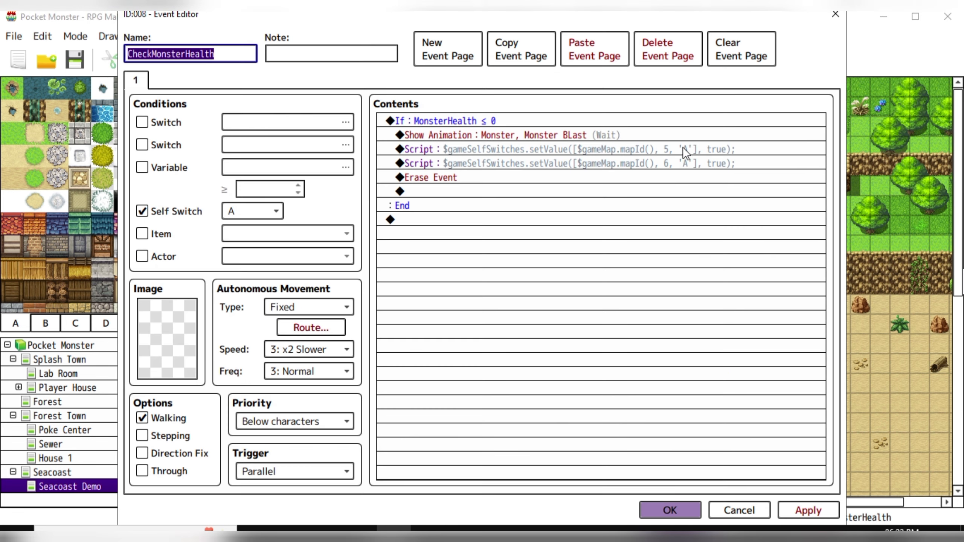
click(669, 510)
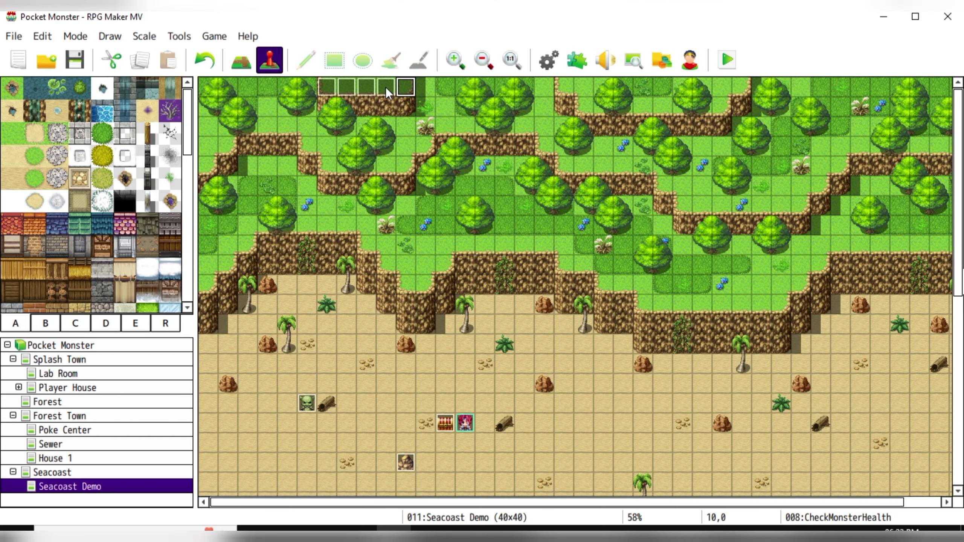
Step: Rename the BatAttack event at the map's upper edge as MonsterAttack
click(386, 87)
double_click(387, 87)
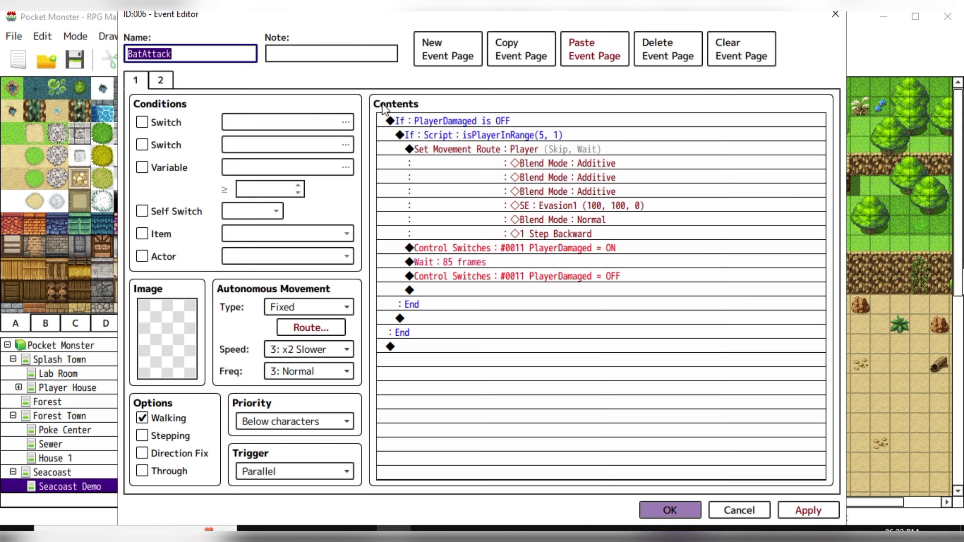
key(Home)
key(Right)
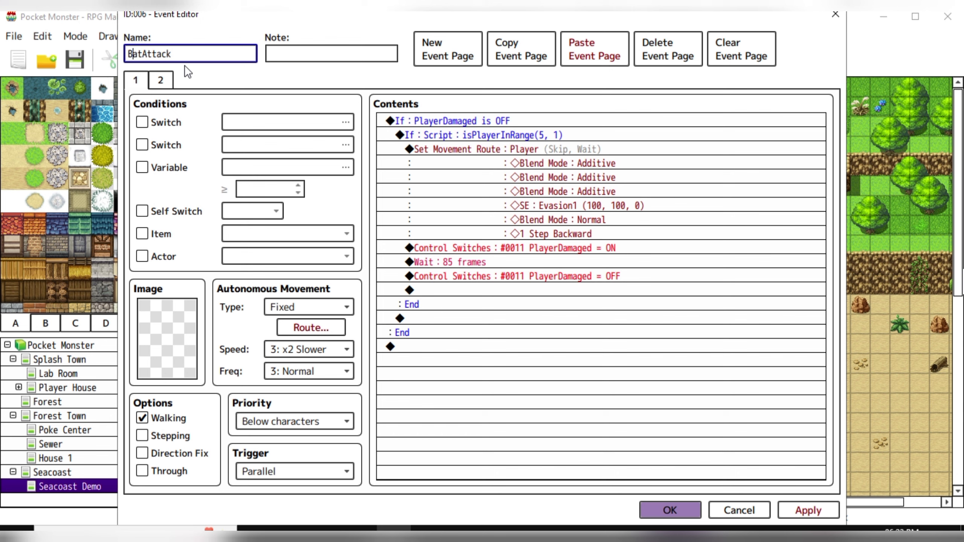
key(BackSpace)
key(BackSpace)
key(BackSpace)
text(Monster)
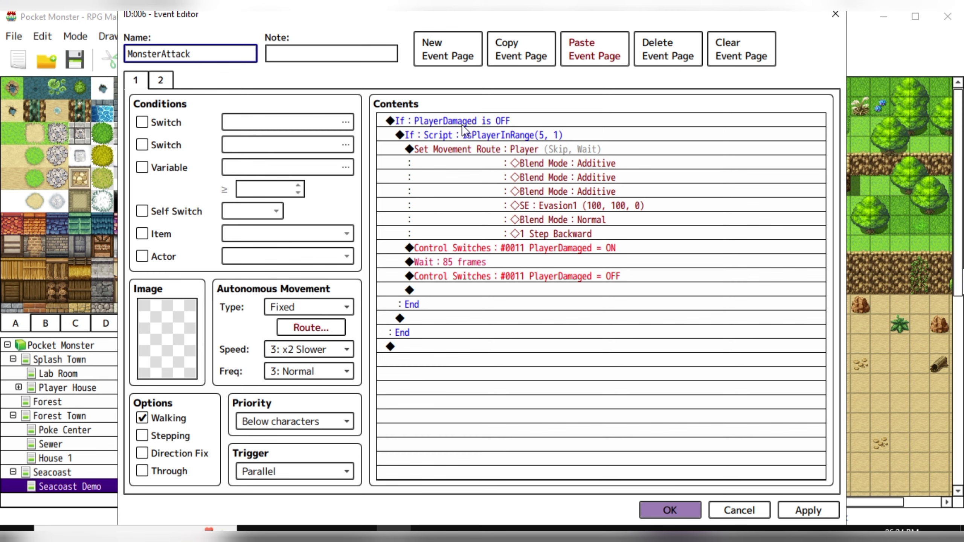
Step: Check the switch and state that the outer conditional branch of MonsterAttack tests
click(452, 121)
double_click(452, 121)
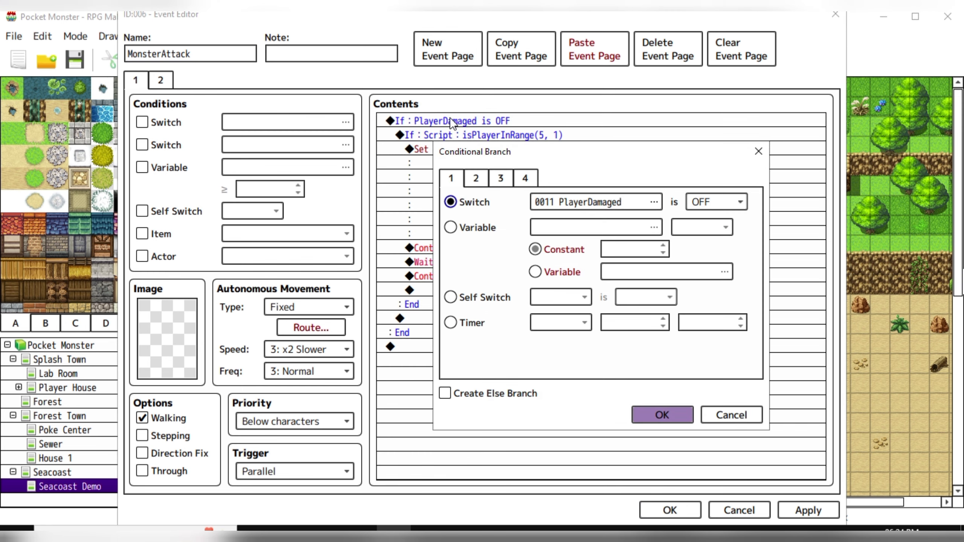
click(597, 204)
click(629, 278)
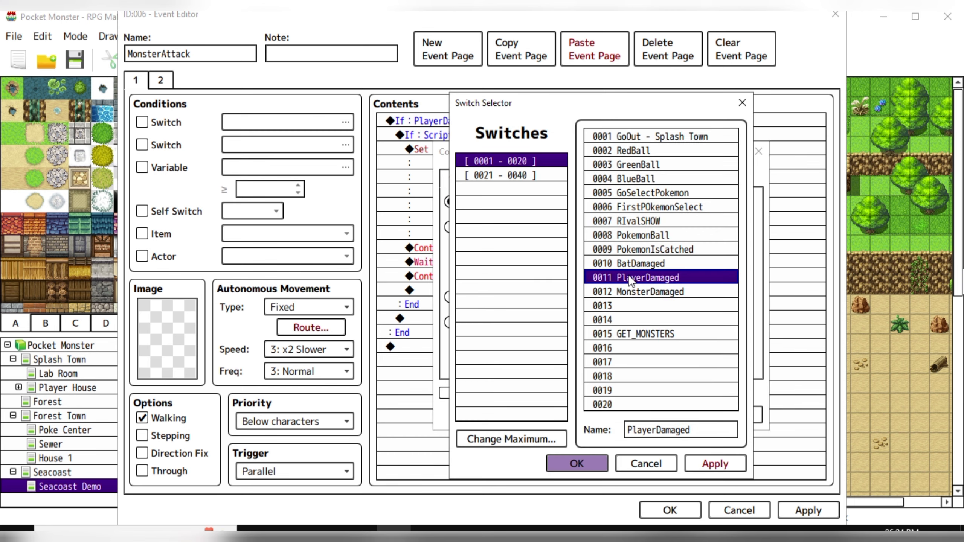
click(590, 453)
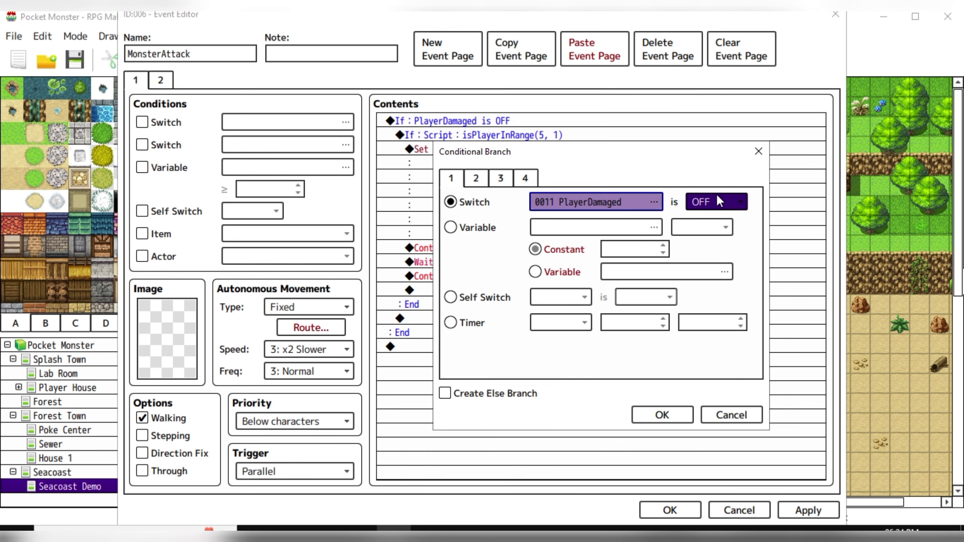
click(662, 414)
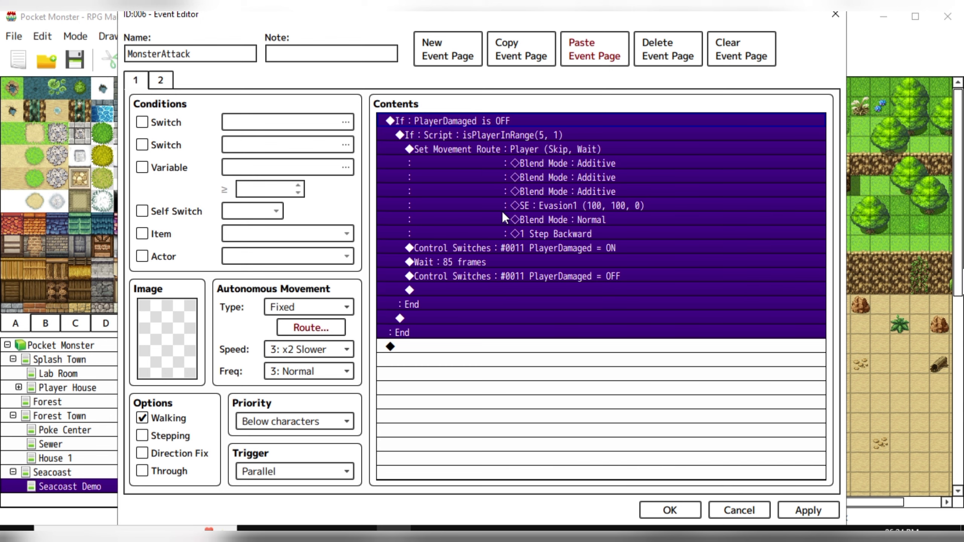
Step: Compare the branch's isPlayerInRange script with the syntax notes in Notepad, checking the eventId and range arguments
click(485, 134)
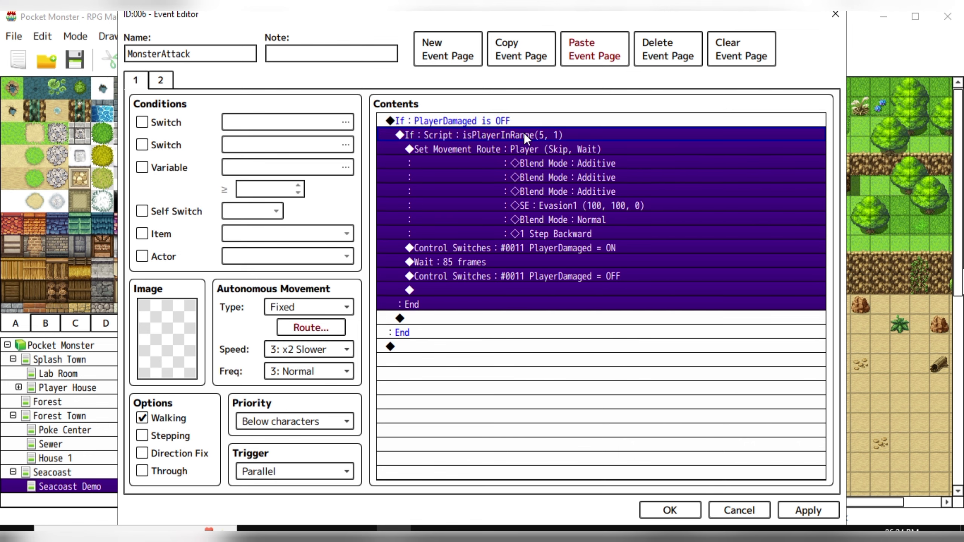
click(467, 530)
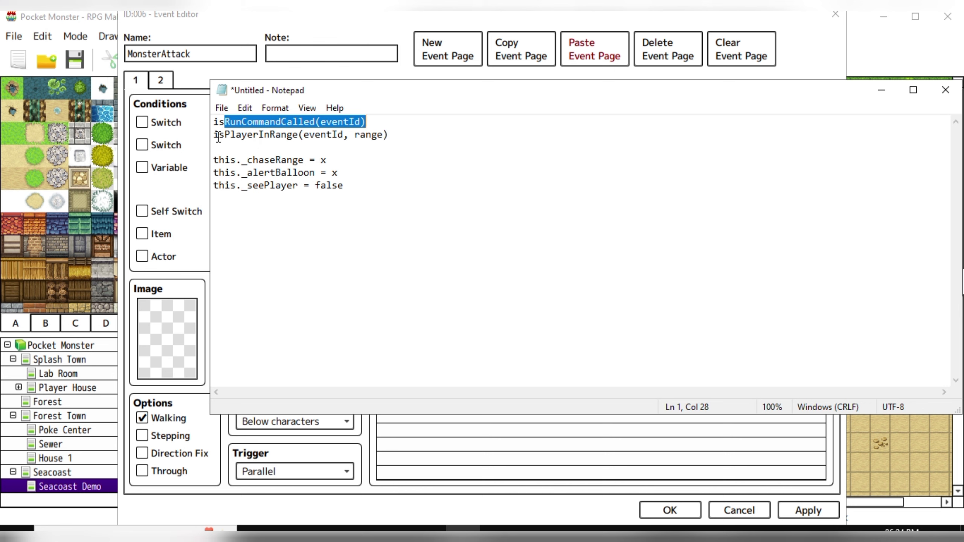
drag(215, 136, 300, 136)
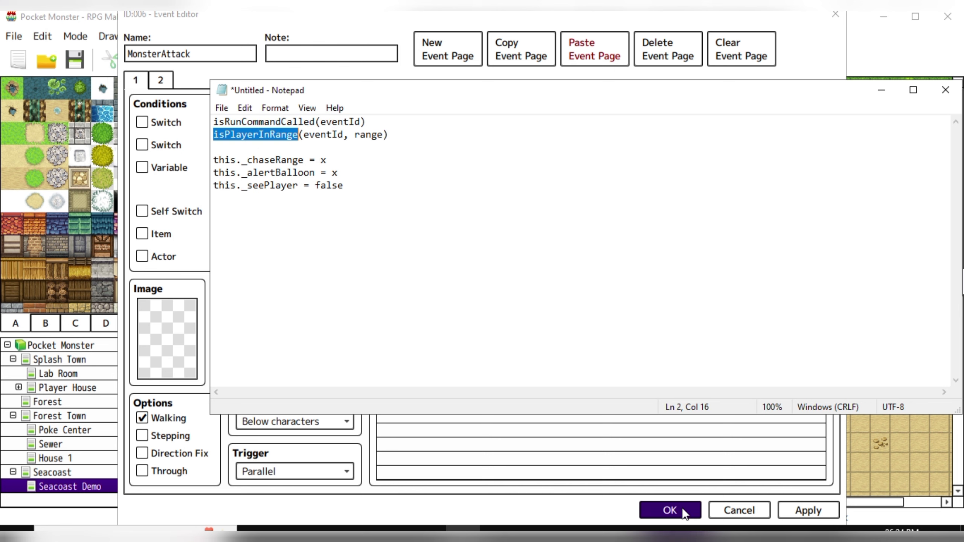
click(881, 90)
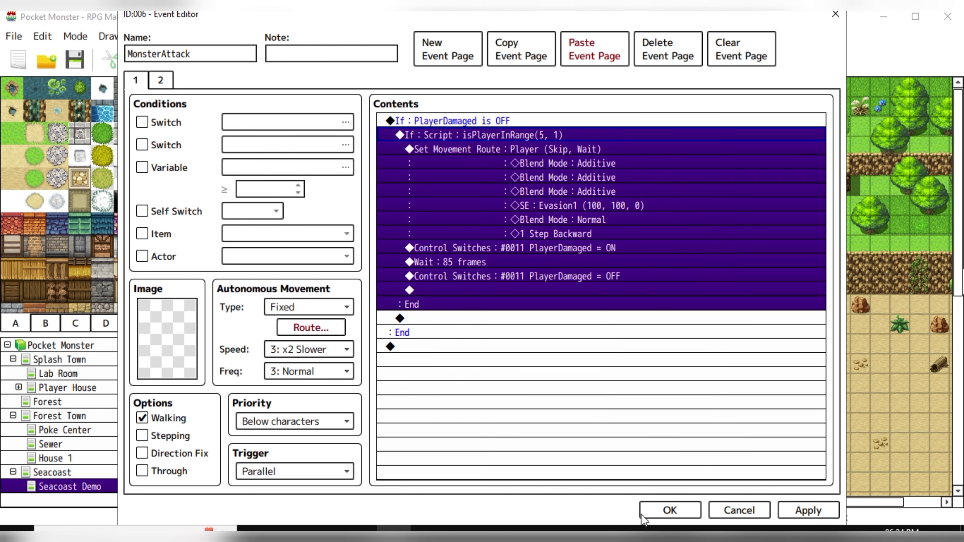
click(465, 530)
click(344, 134)
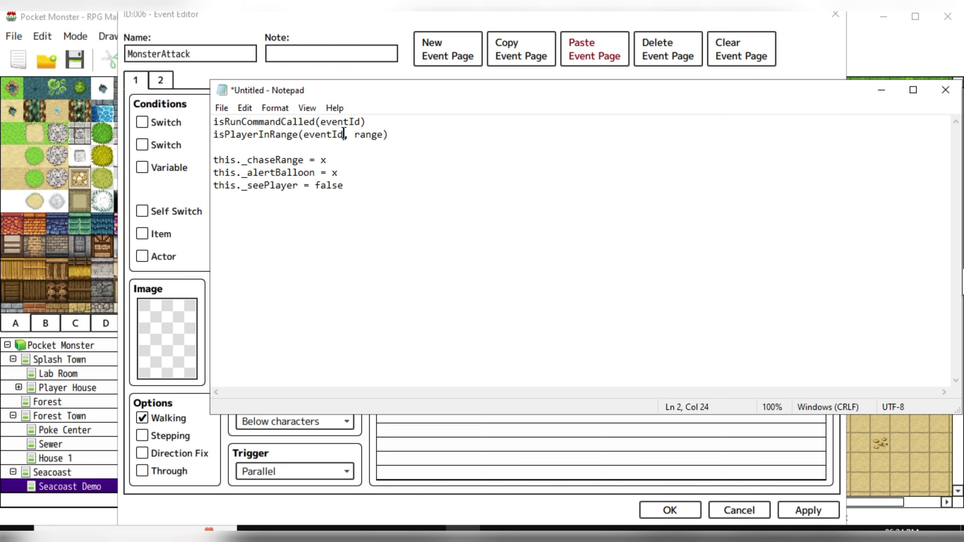
click(370, 135)
click(882, 90)
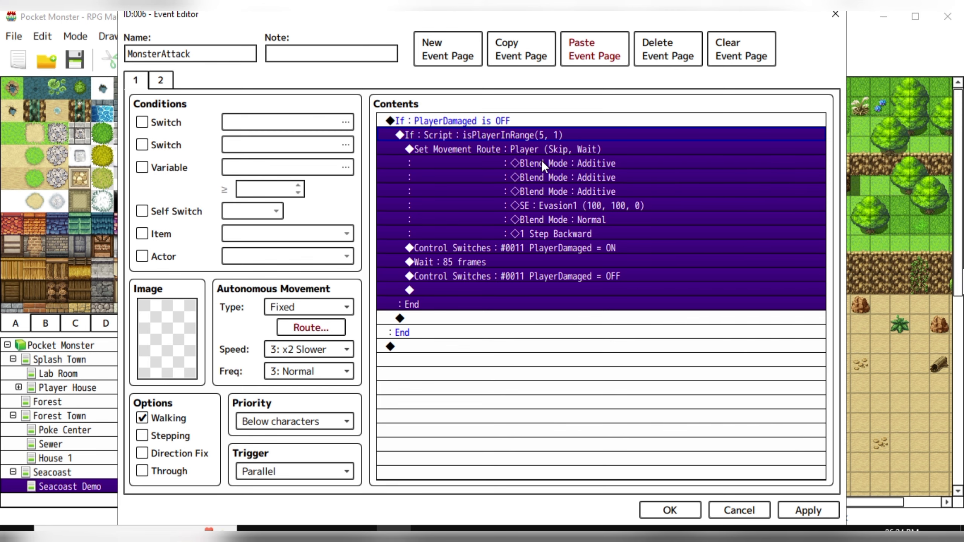
Step: Review the player's movement route, the PlayerDamaged switch command and the page 2 conditions of the MonsterAttack event
double_click(530, 141)
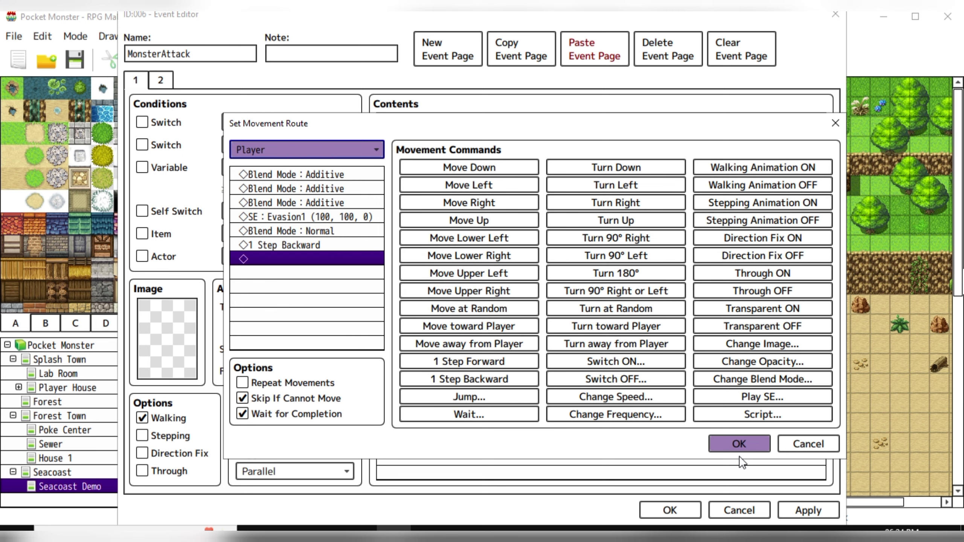
click(740, 444)
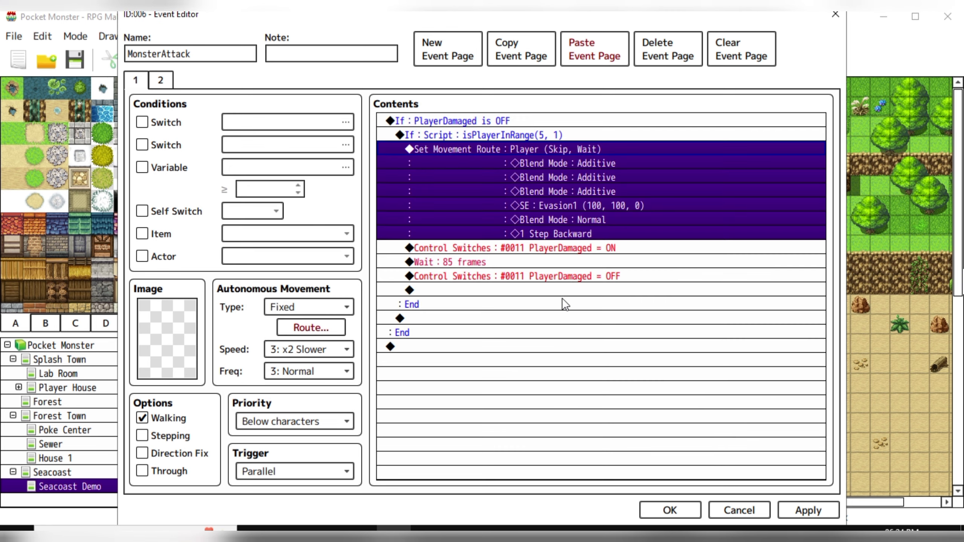
click(445, 251)
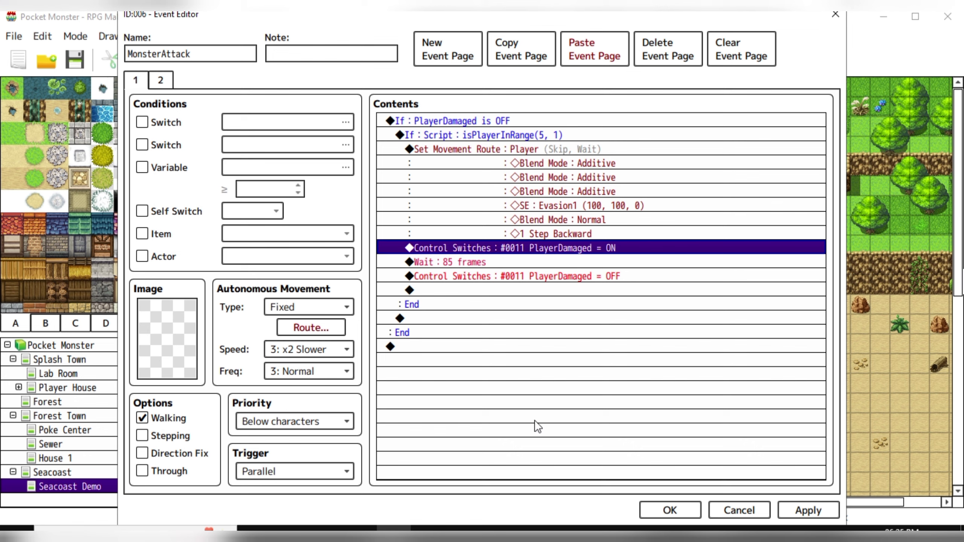
click(160, 80)
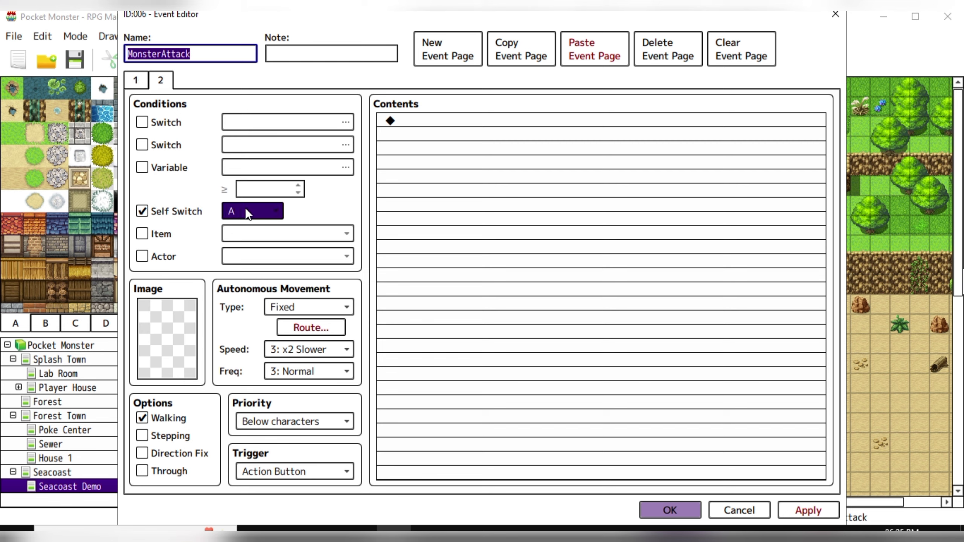
Step: Compare the commands on page 1 of the MonsterAttack event with page 2 and its self switch A condition
click(141, 82)
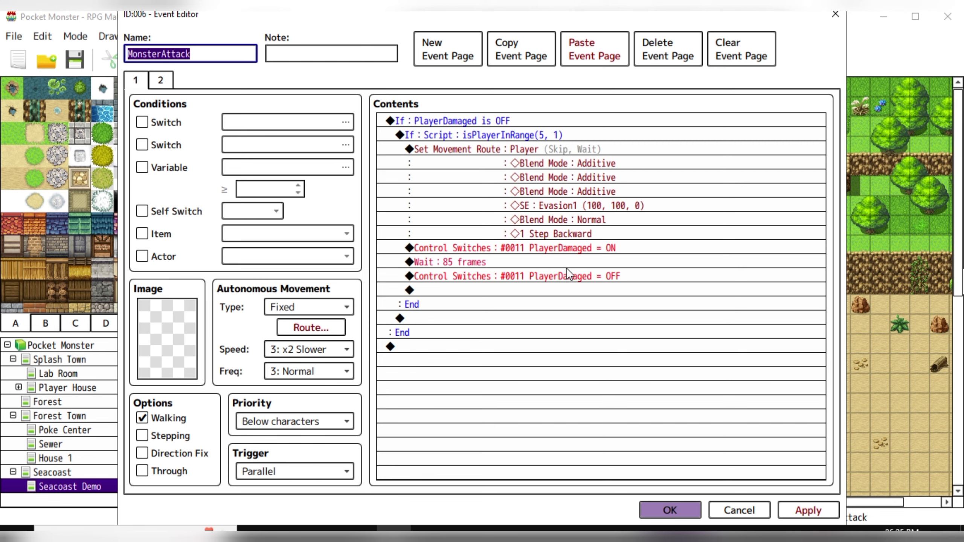
click(163, 85)
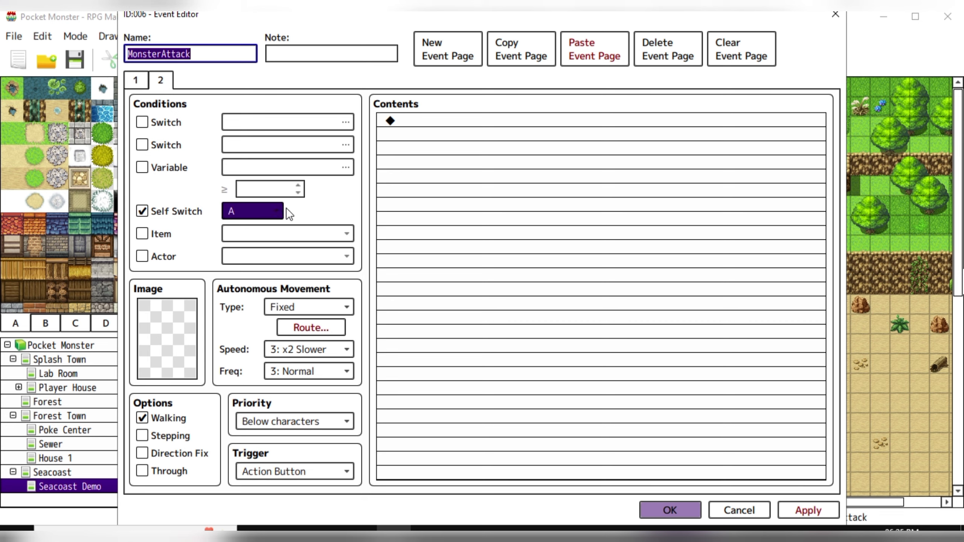
click(480, 147)
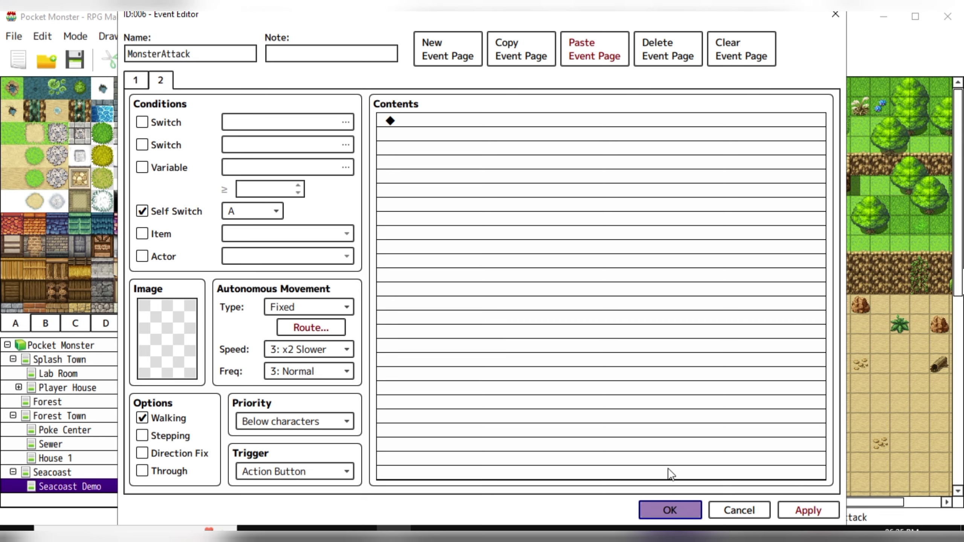
click(682, 511)
Step: Check the self switch scripts in CheckMonsterHealth for events 5 and 6 against the two pages of MonsterAttack
double_click(404, 85)
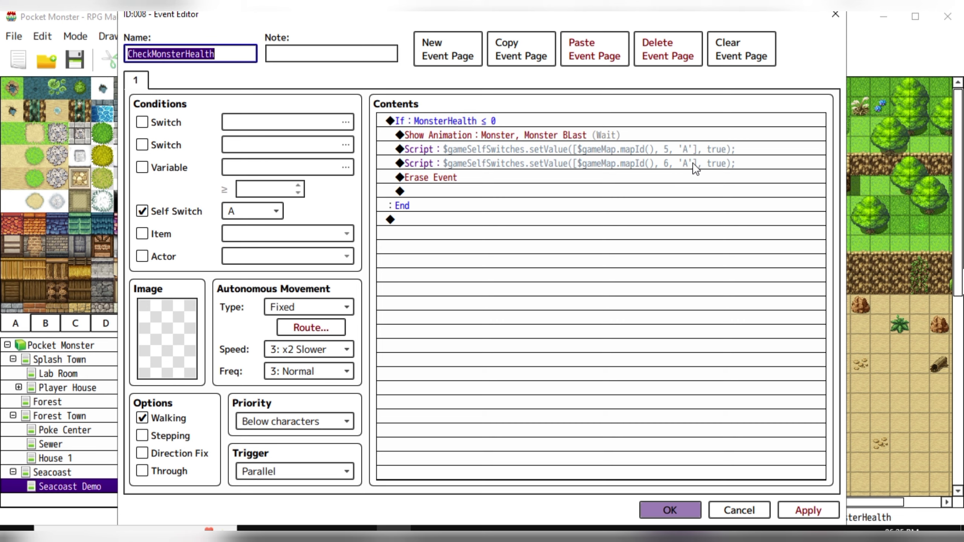
click(670, 510)
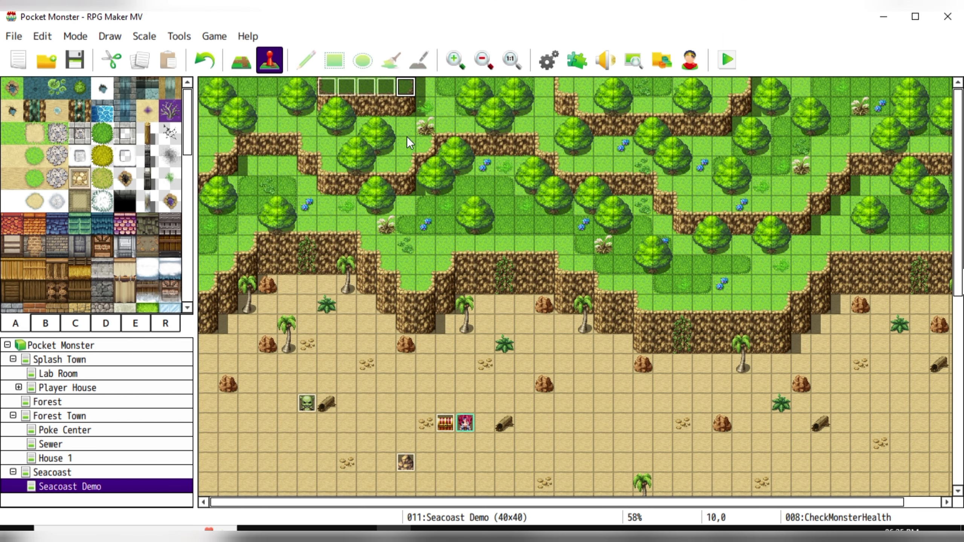
double_click(383, 88)
click(164, 82)
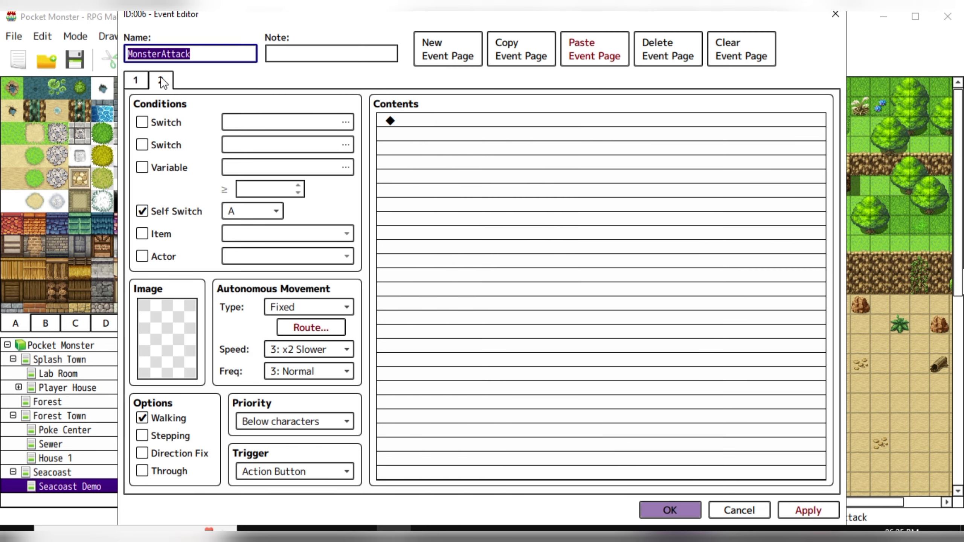
click(141, 85)
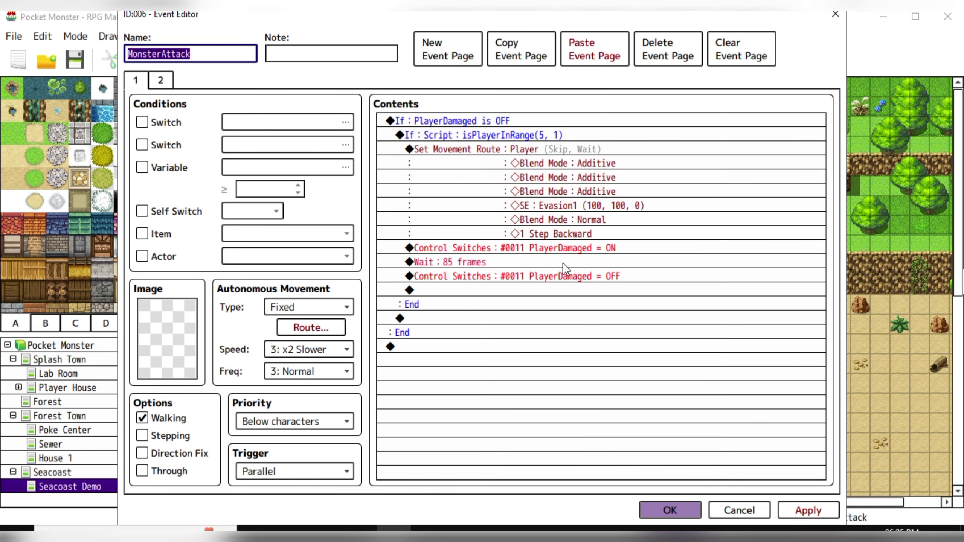
click(669, 510)
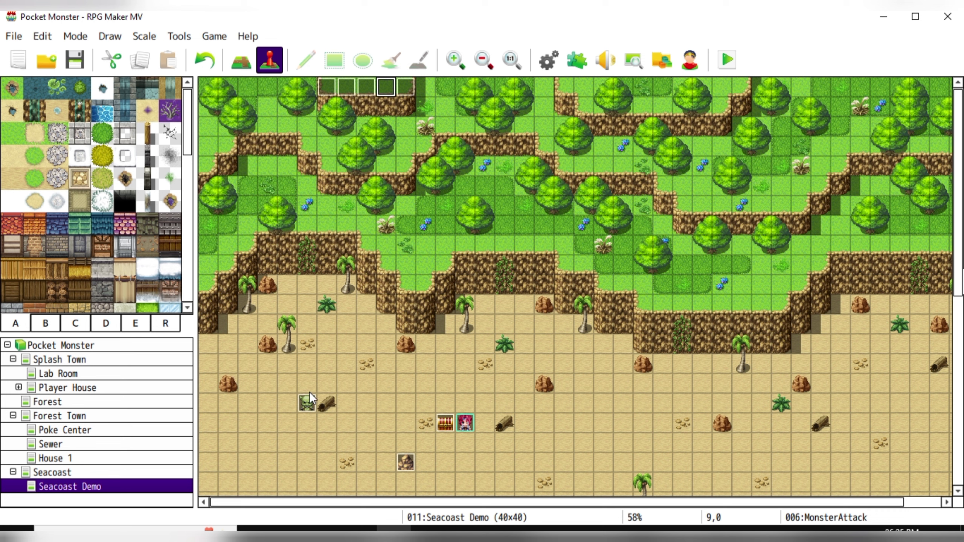
Step: Review page 3 of the goblin's Monster event, checking its self switch condition, image, priority and trigger
click(306, 402)
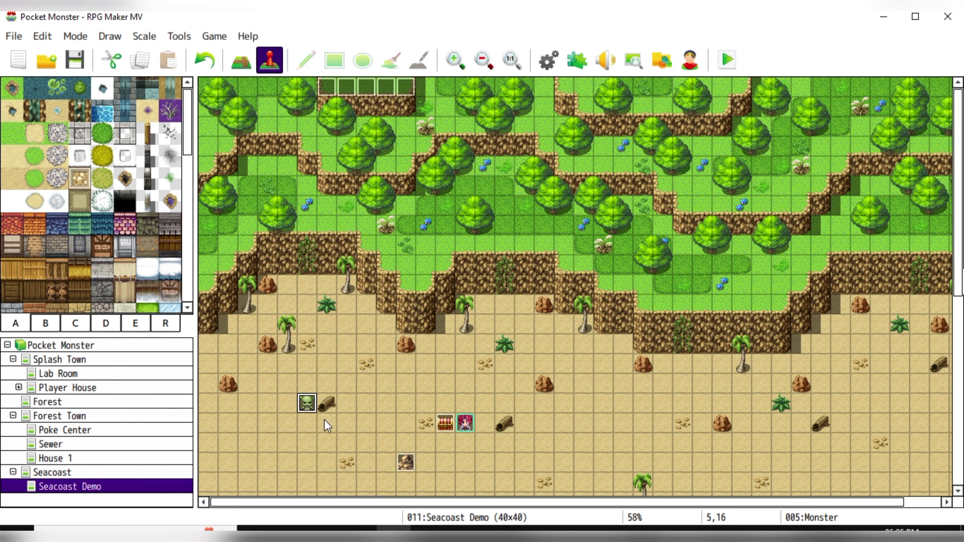
double_click(310, 401)
click(186, 81)
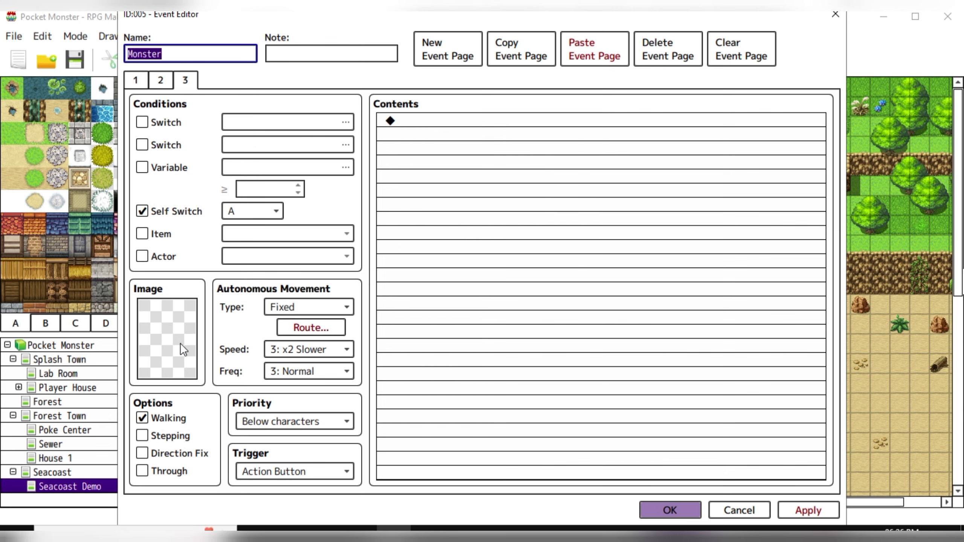
click(267, 419)
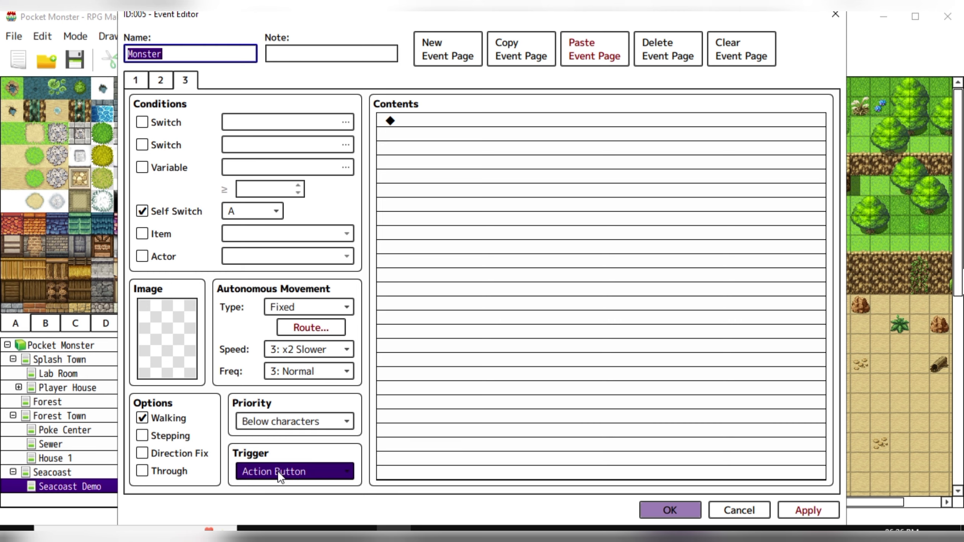
click(670, 510)
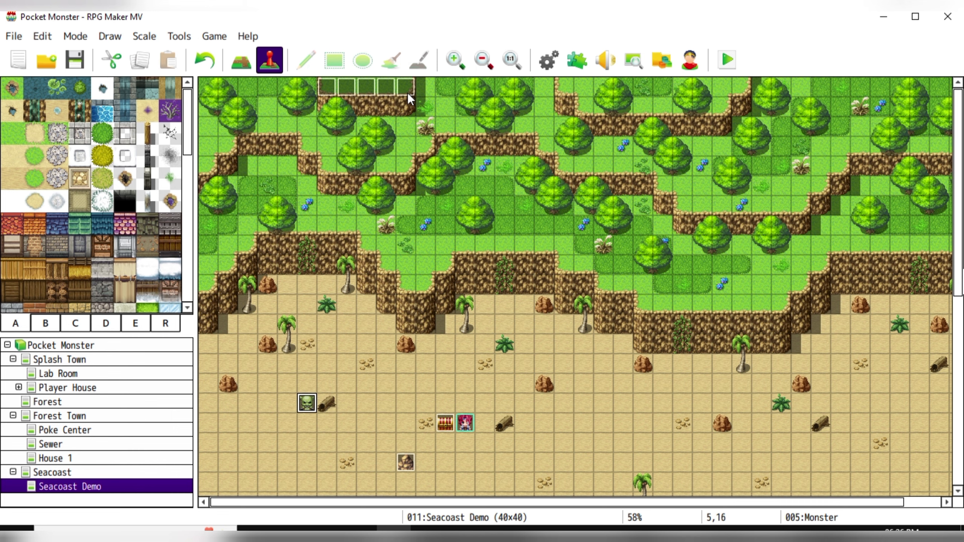
Step: Reopen MonsterAttack and compare its parallel attack page with the page conditioned on self switch A
click(386, 88)
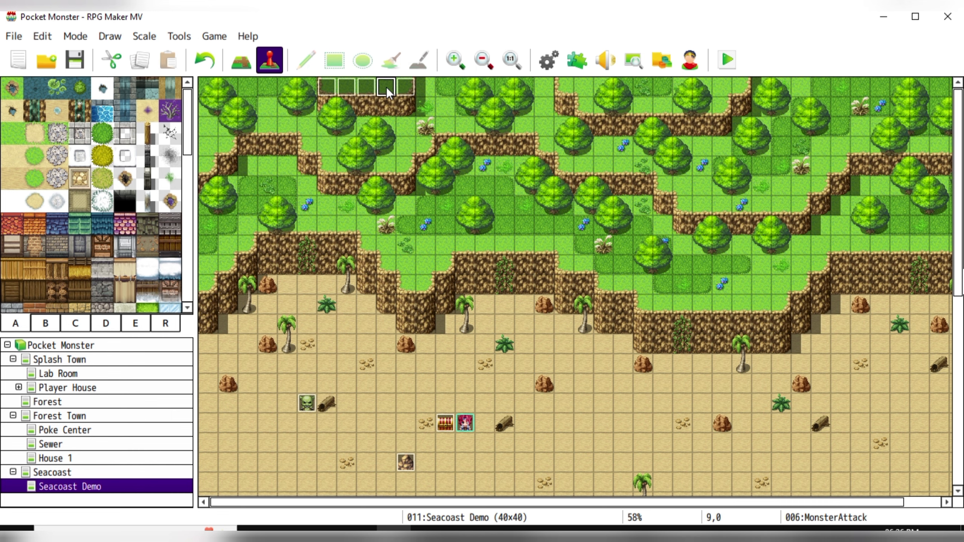
double_click(385, 87)
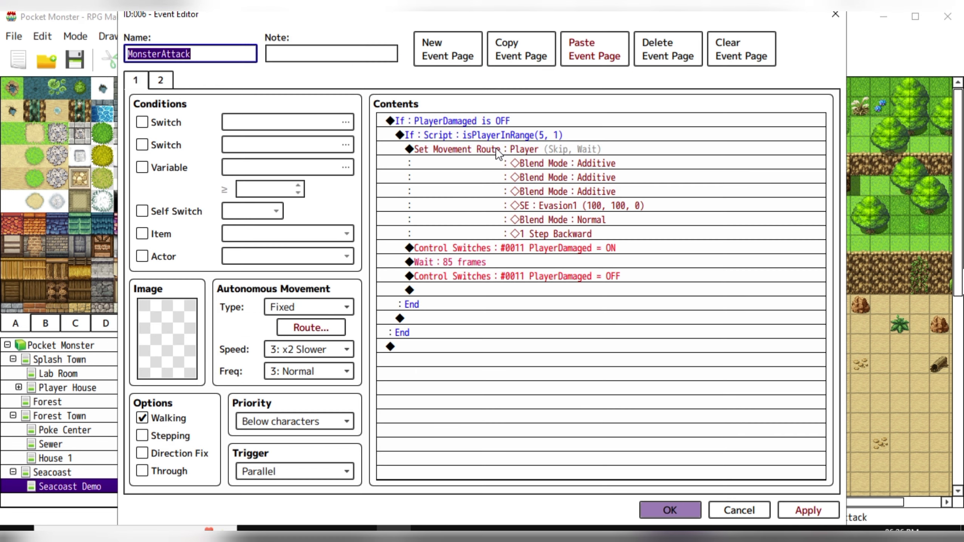
click(160, 80)
click(137, 82)
click(164, 81)
click(669, 509)
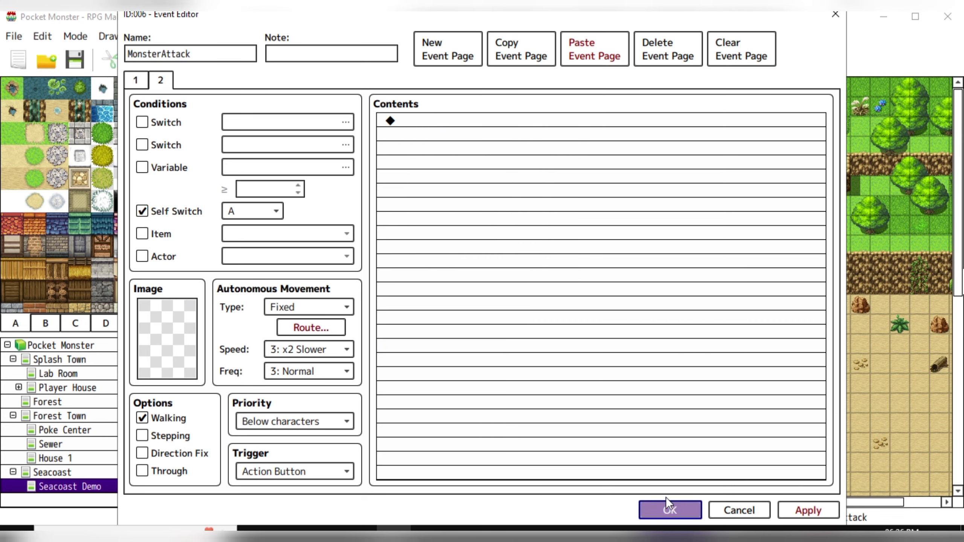
Step: Cross-check CheckMonsterHealth's death animation, self switch scripts and Erase Event command against MonsterAttack's isPlayerInRange branch
double_click(406, 94)
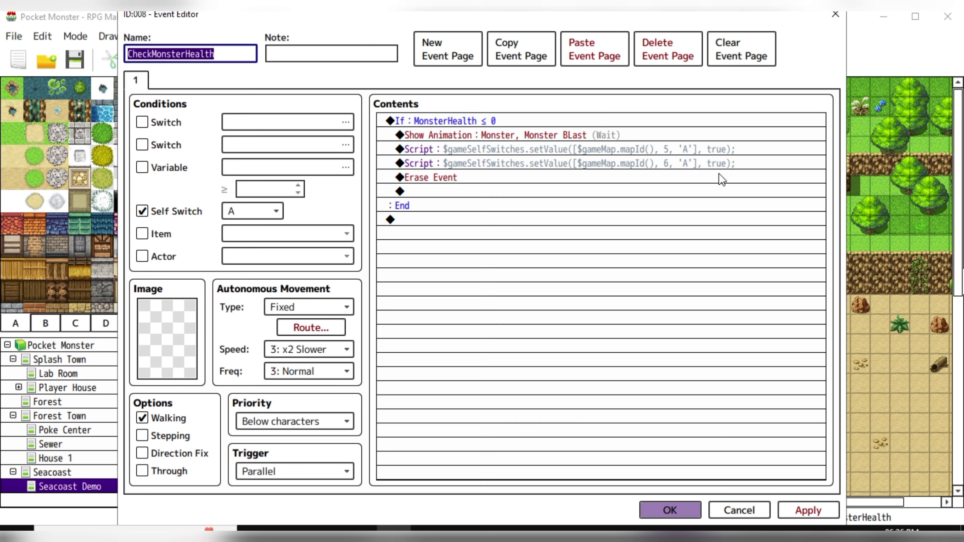
click(661, 509)
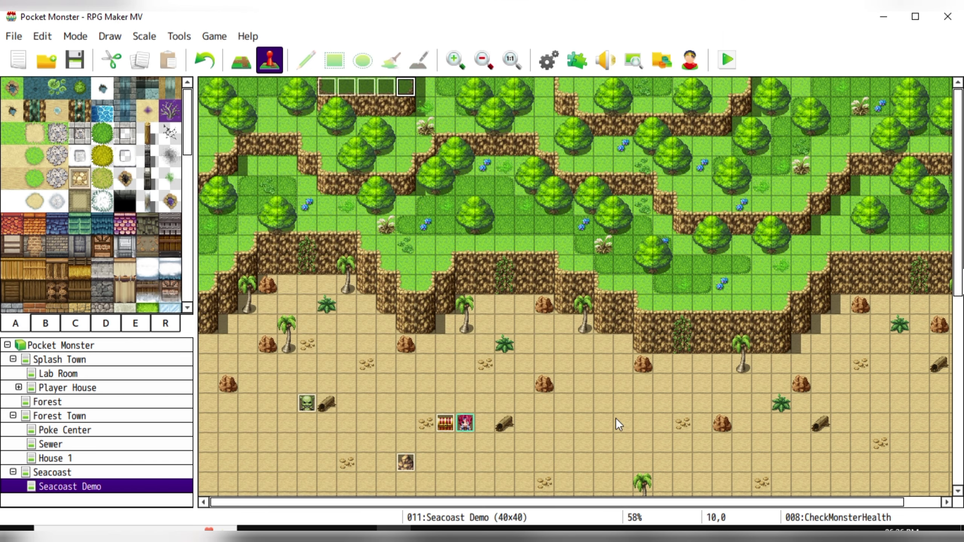
double_click(388, 86)
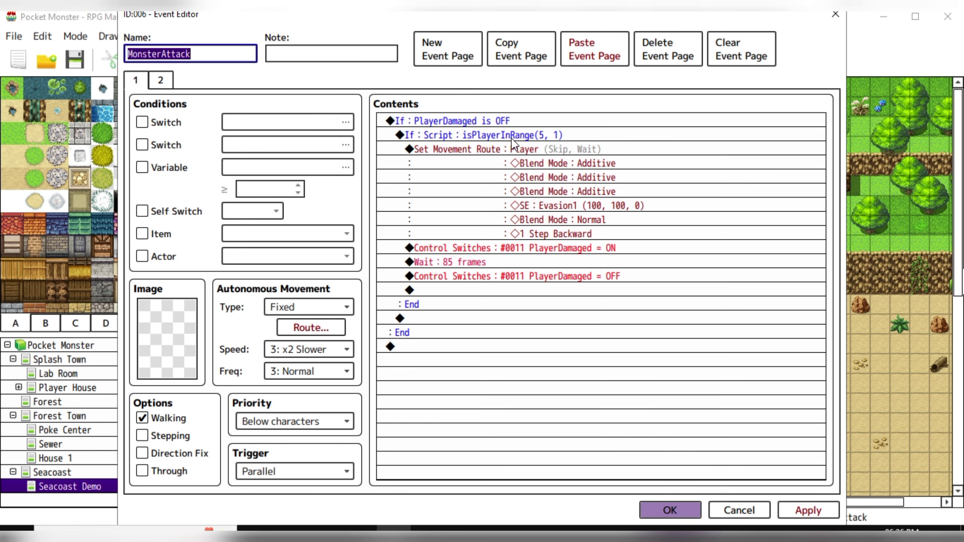
click(664, 506)
double_click(402, 87)
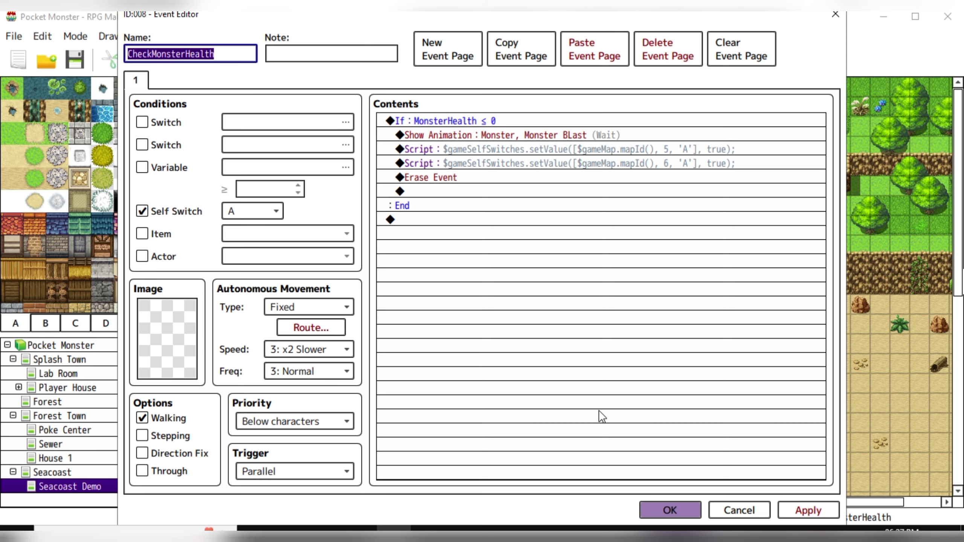
click(678, 507)
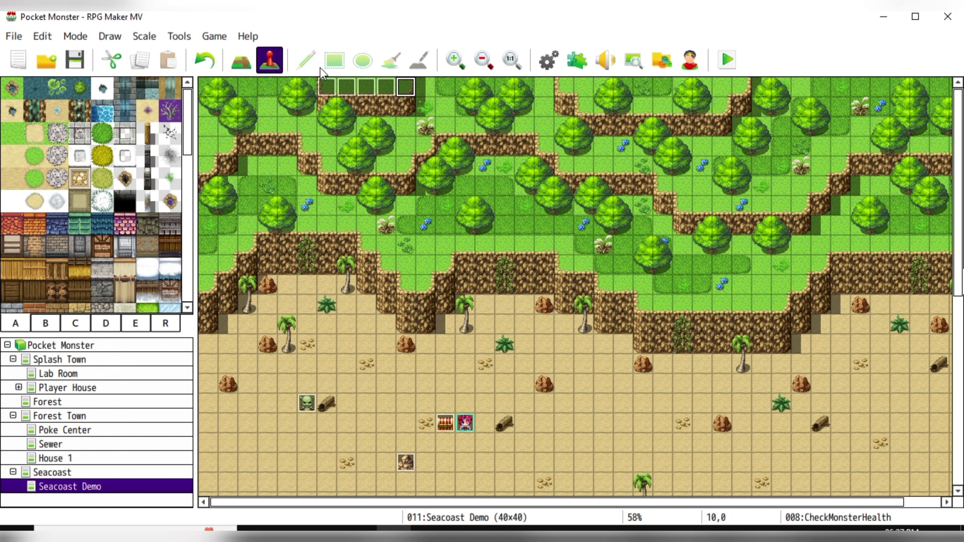
double_click(390, 86)
click(677, 507)
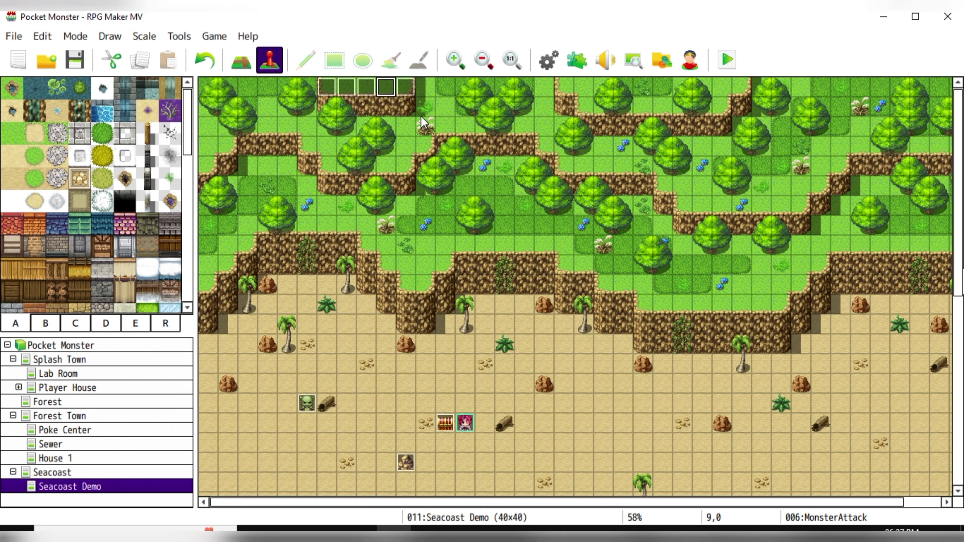
double_click(407, 86)
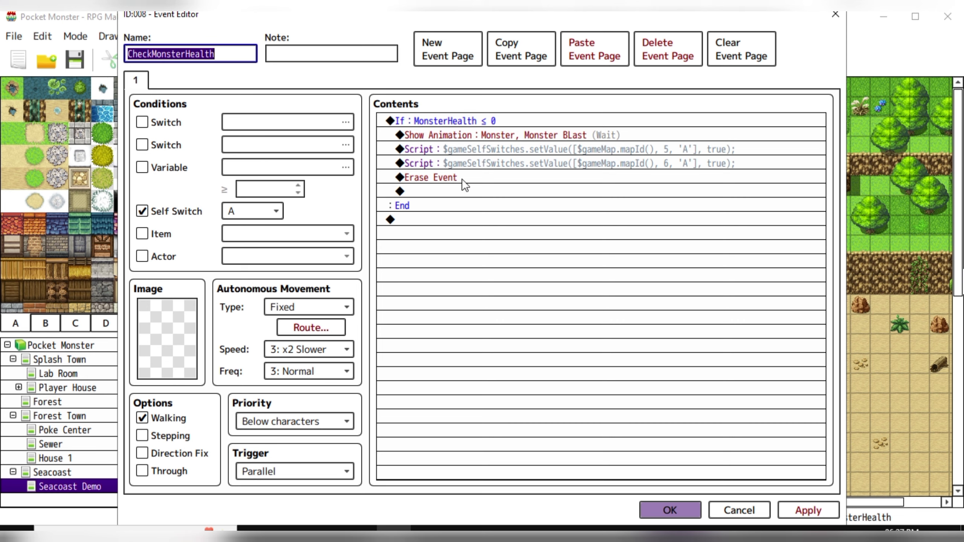
click(669, 510)
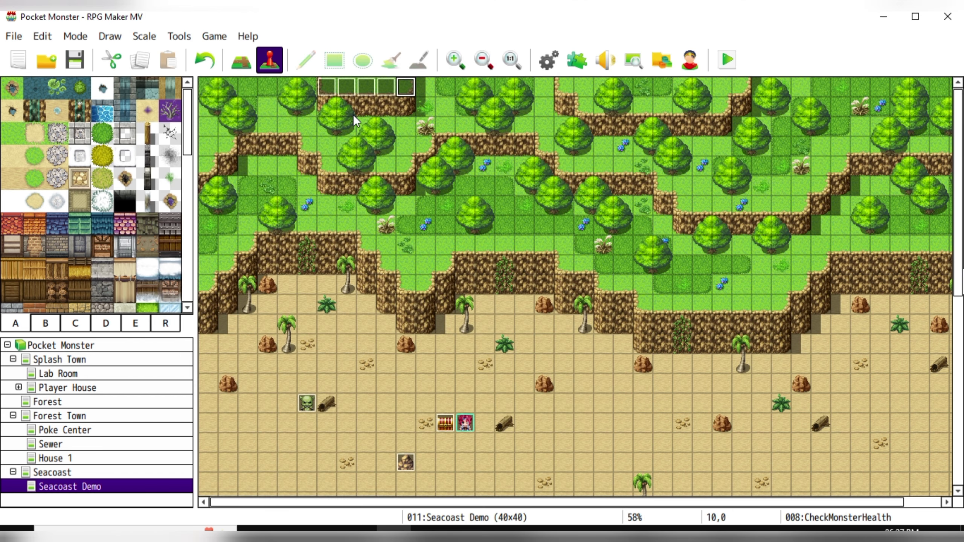
Step: Check the event IDs of MonsterAttack, CheckMonsterHealth and the goblin's Monster event on the Seacoast Demo map
click(375, 86)
click(388, 86)
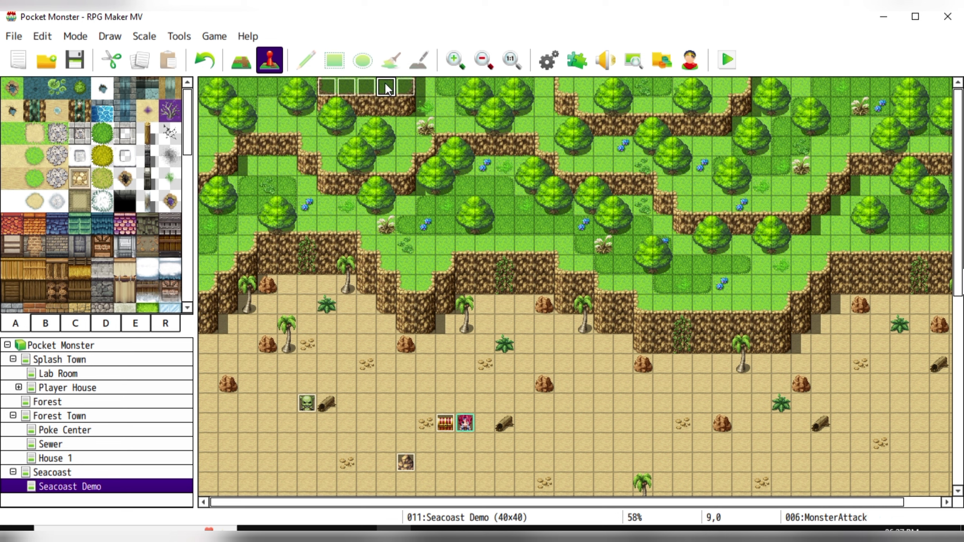
click(407, 82)
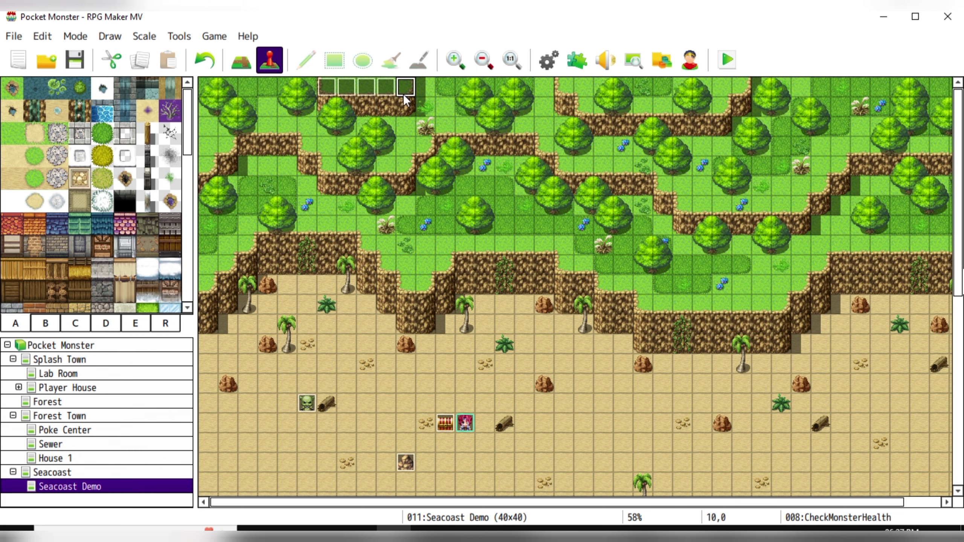
click(306, 404)
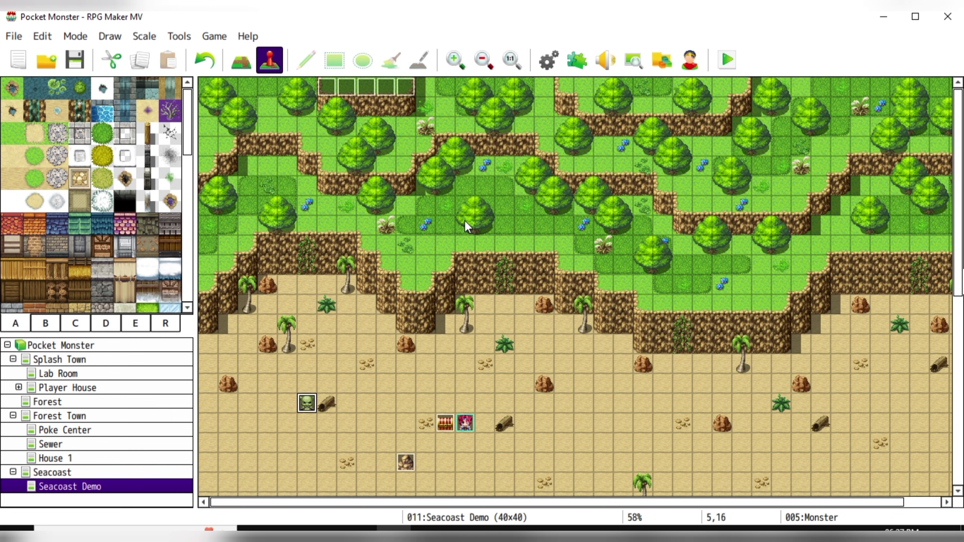
Step: Review all three pages of the Monster event, including the damage commands, the MonsterDamaged condition and the self switch page
double_click(306, 403)
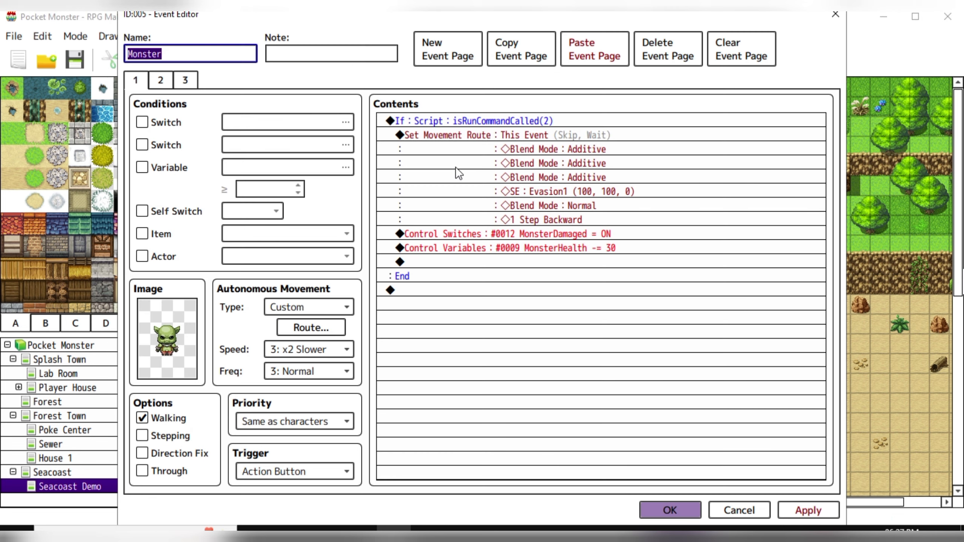
click(170, 84)
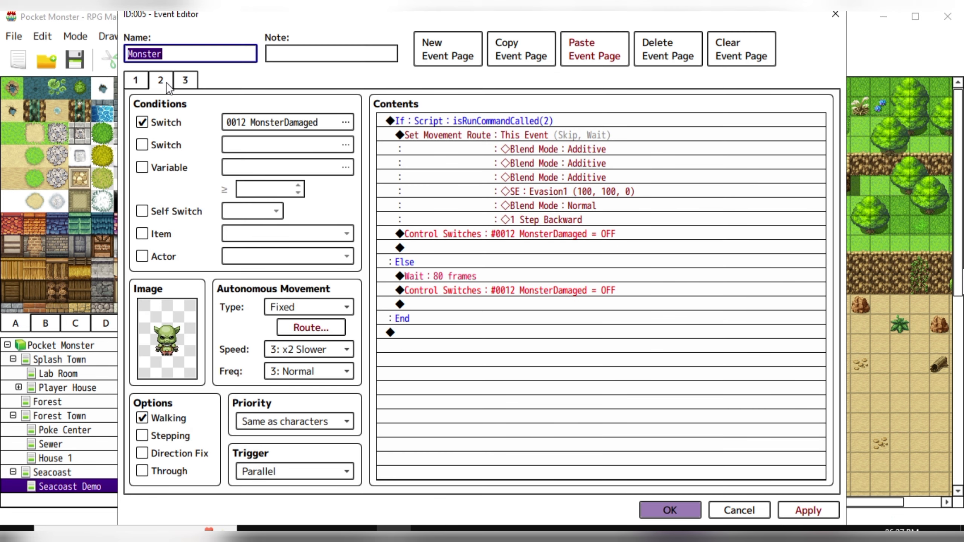
click(185, 83)
click(672, 509)
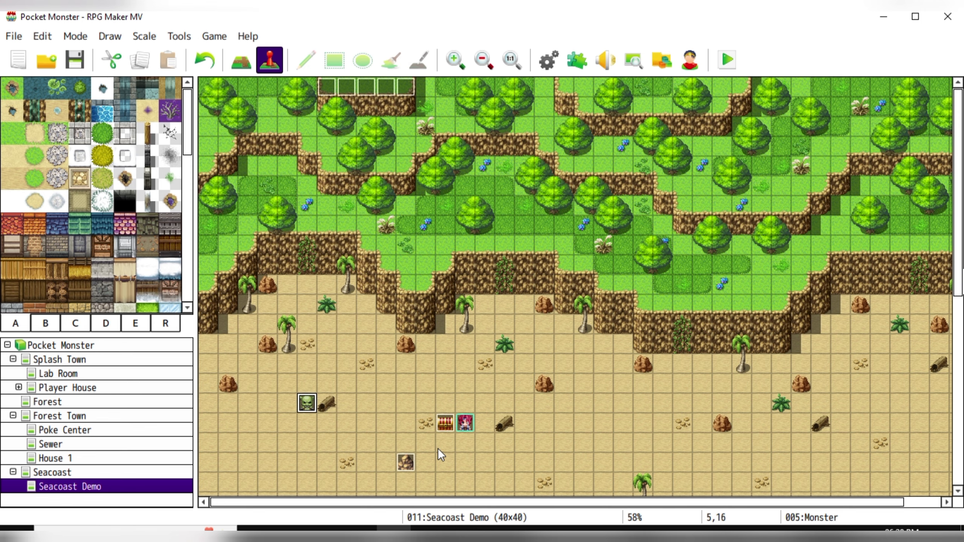
Step: Start a playtest of the game and open the treasure chest in front of the player
click(721, 57)
key(Return)
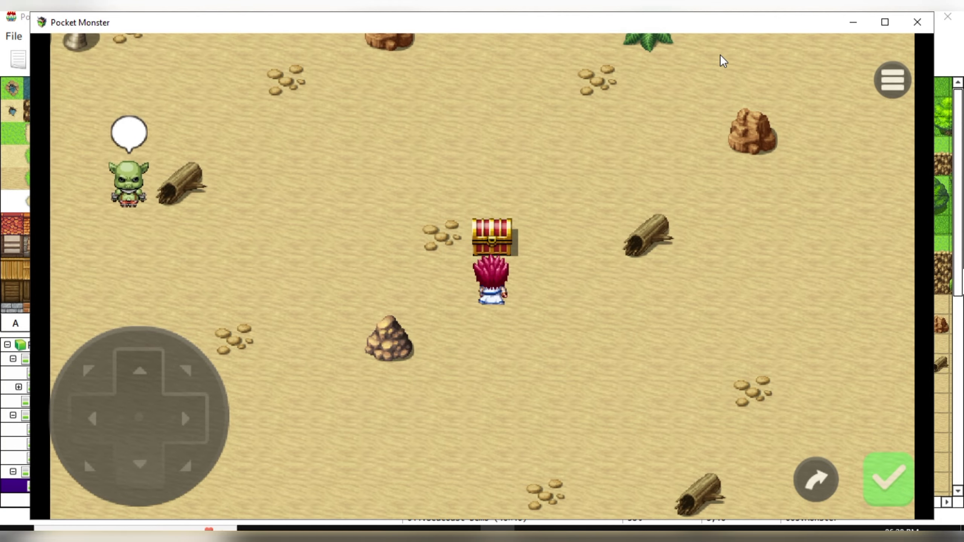
key(Return)
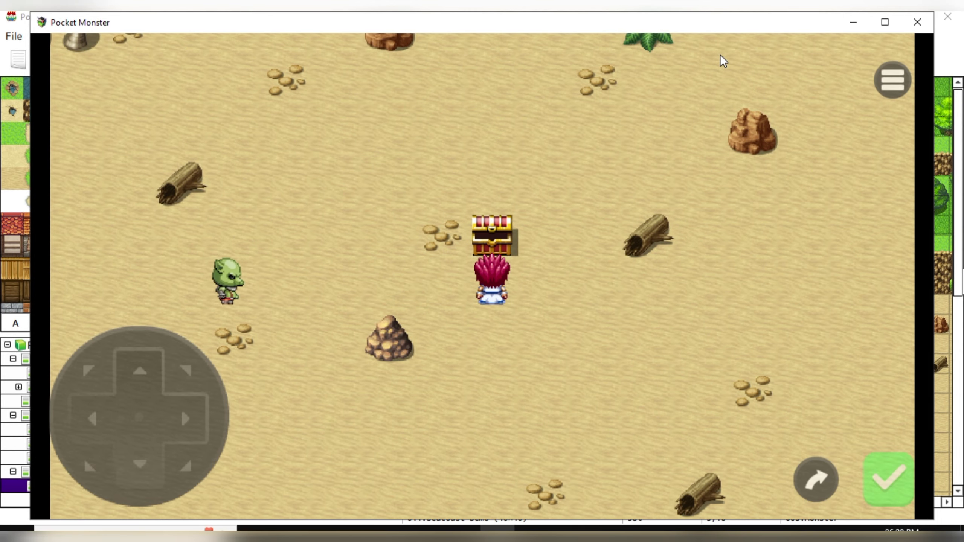
Step: Walk the player three tiles east of the opened chest and turn to face the approaching goblin
key(Right)
key(Right)
key(Right)
key(Right)
key(Right)
key(Left)
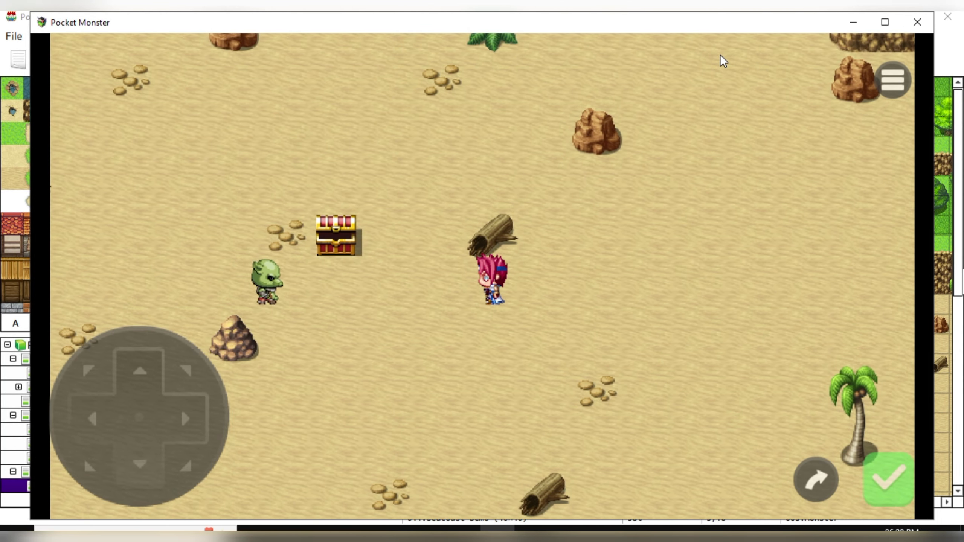
Step: Test the sword combat by striking the goblin repeatedly while pursuing it west past the chest until it is defeated
key(Return)
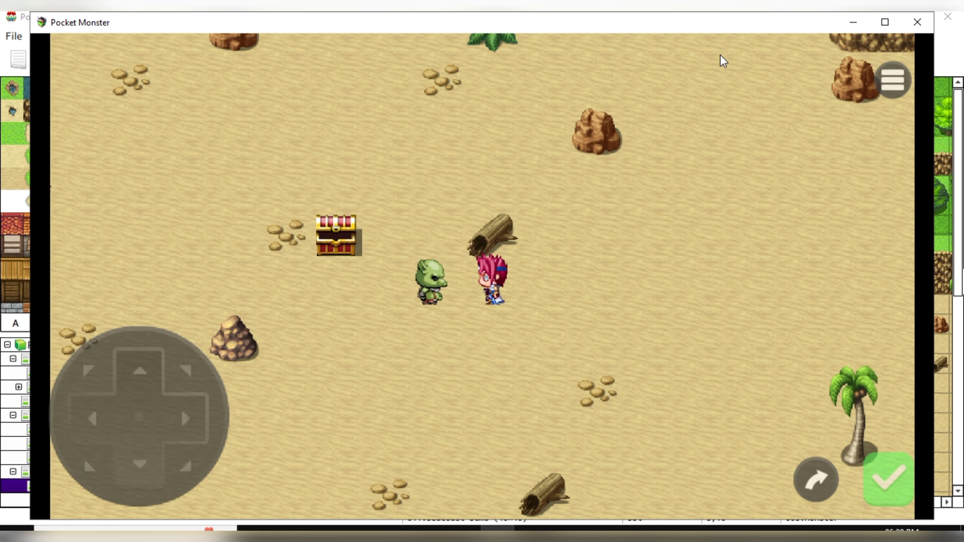
key(Return)
key(Left)
key(Left)
key(Return)
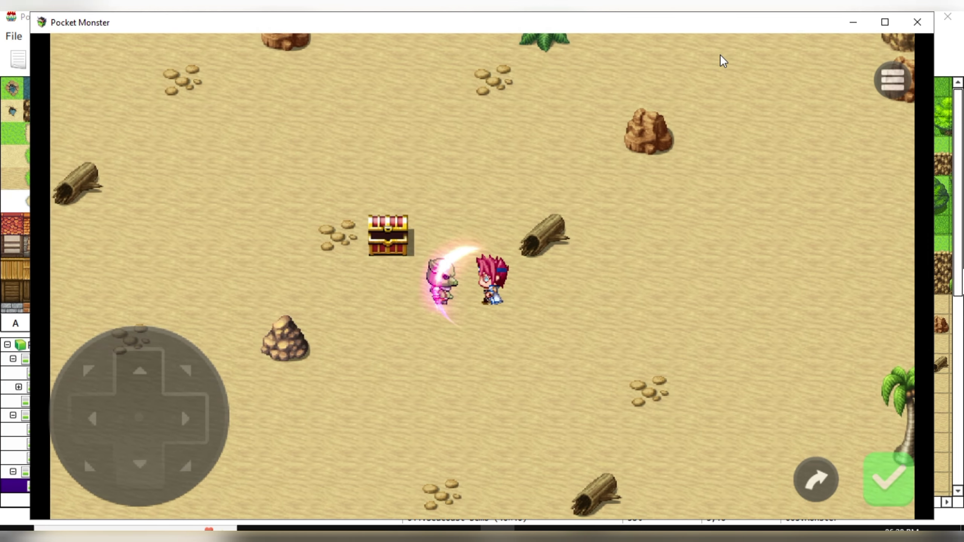
key(Left)
key(Return)
key(Left)
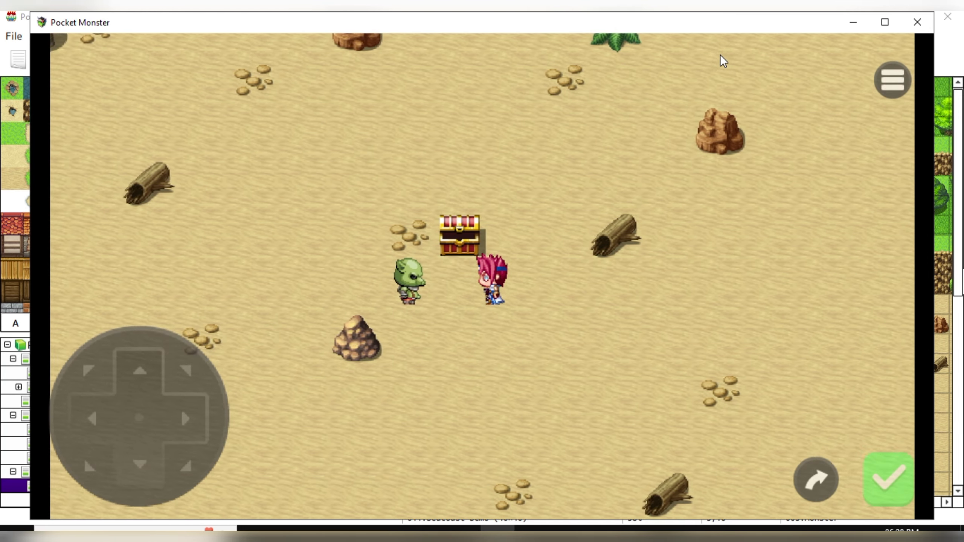
key(Return)
key(Left)
key(Left)
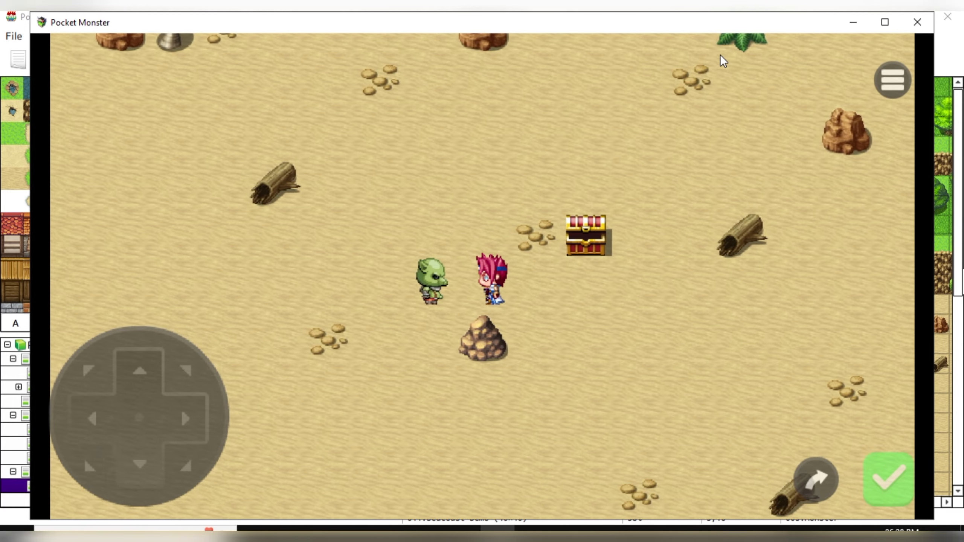
key(Return)
key(Left)
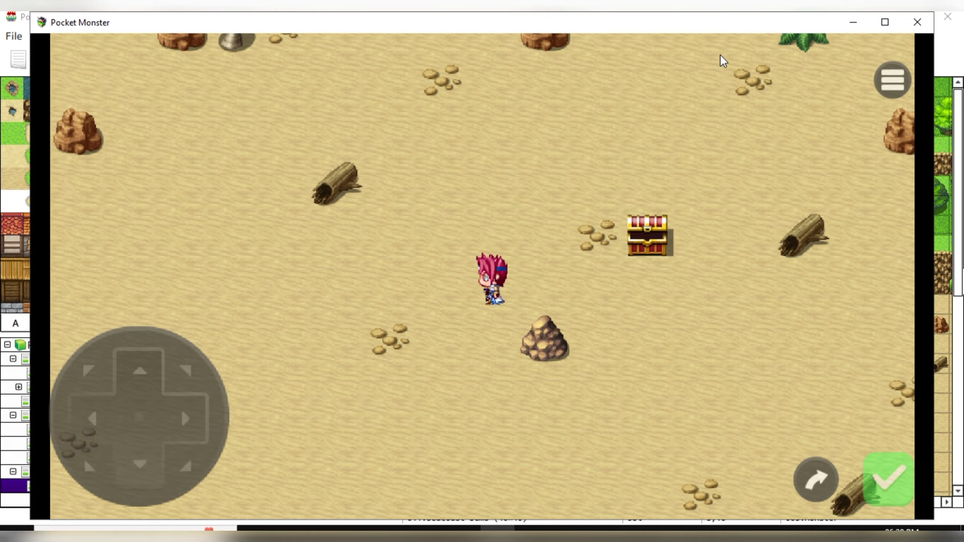
Step: Restart the playtest from the title screen and defeat the goblin with the sword again, west of the palm tree
key(F5)
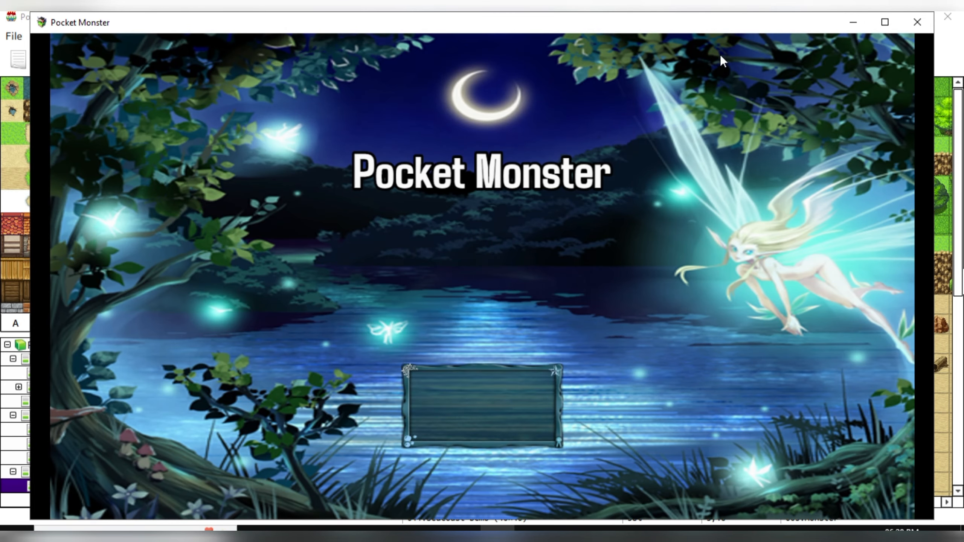
key(Return)
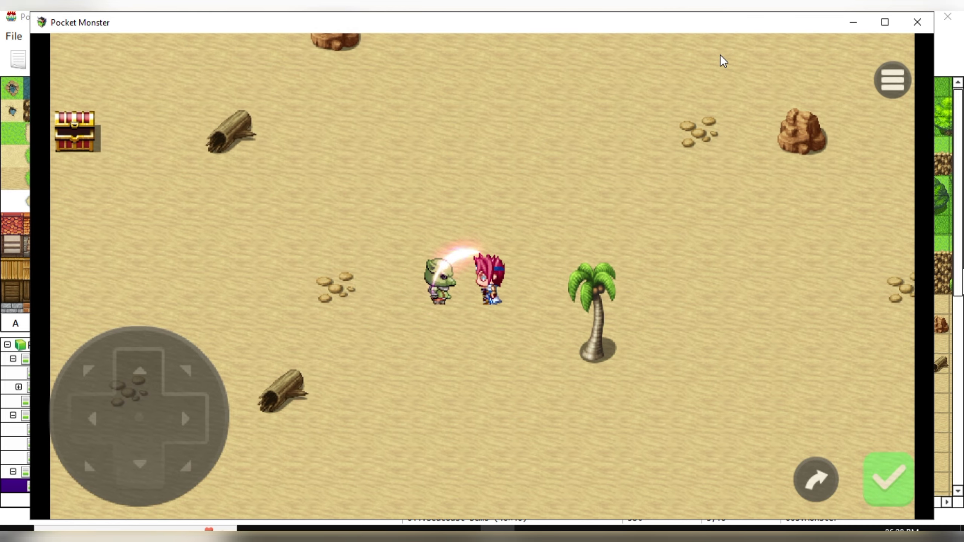
key(Left)
key(z)
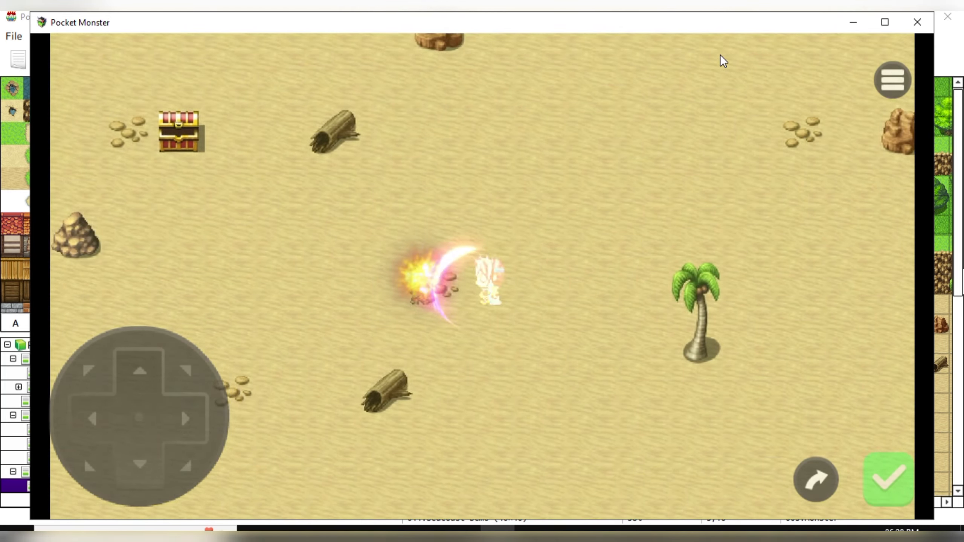
key(Left)
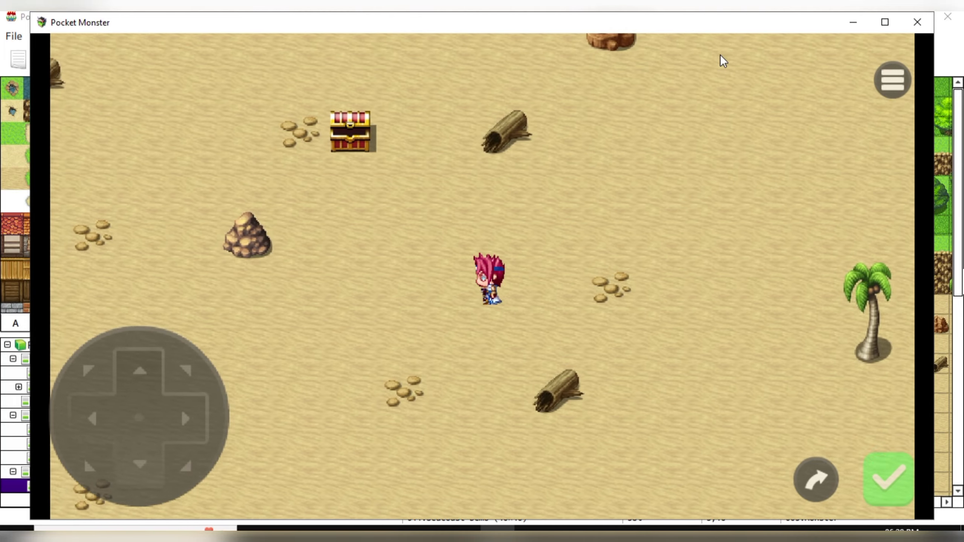
Step: Walk the player in loops around the spot where the goblin died to test for leftover attacks, and close the playtest
key(Right)
key(Down)
key(Left)
key(Up)
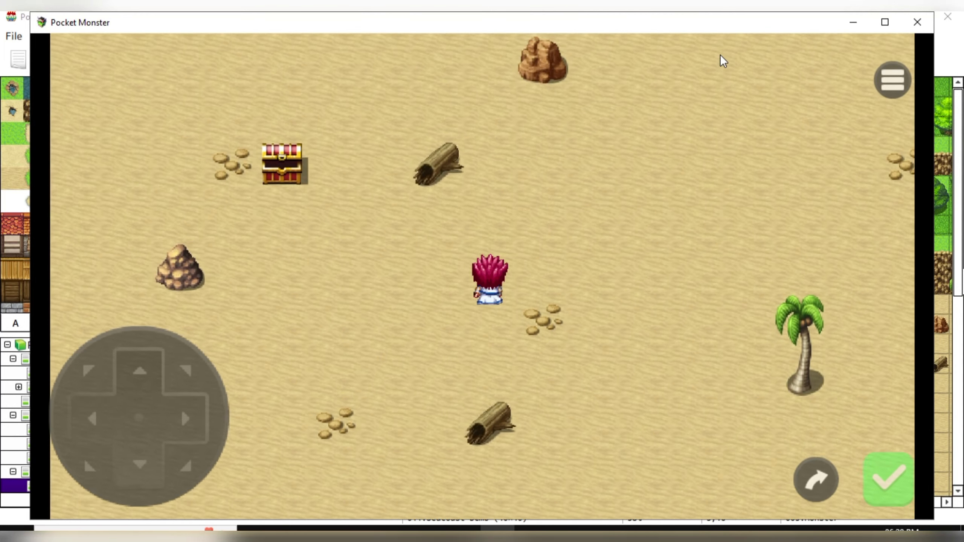
key(Right)
key(Down)
key(Left)
key(Up)
key(Up)
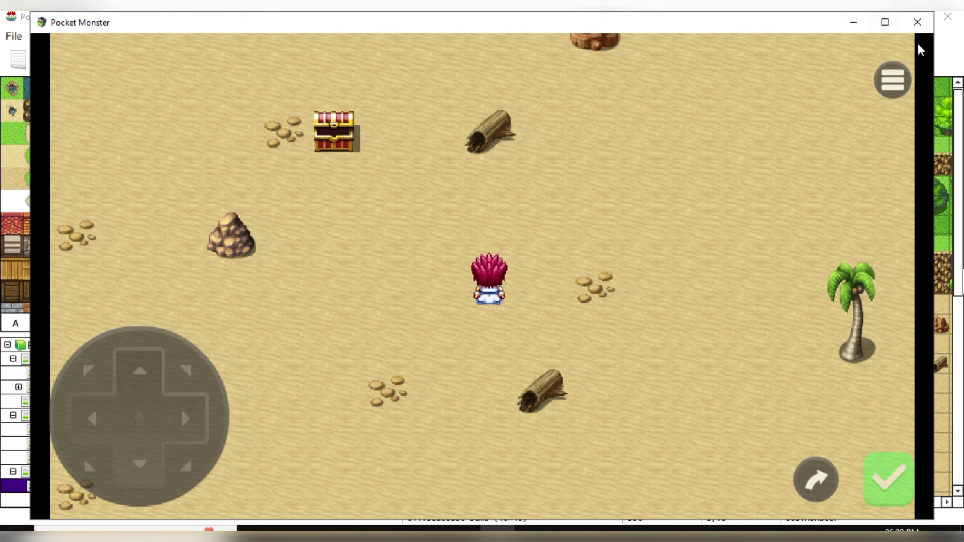
click(918, 22)
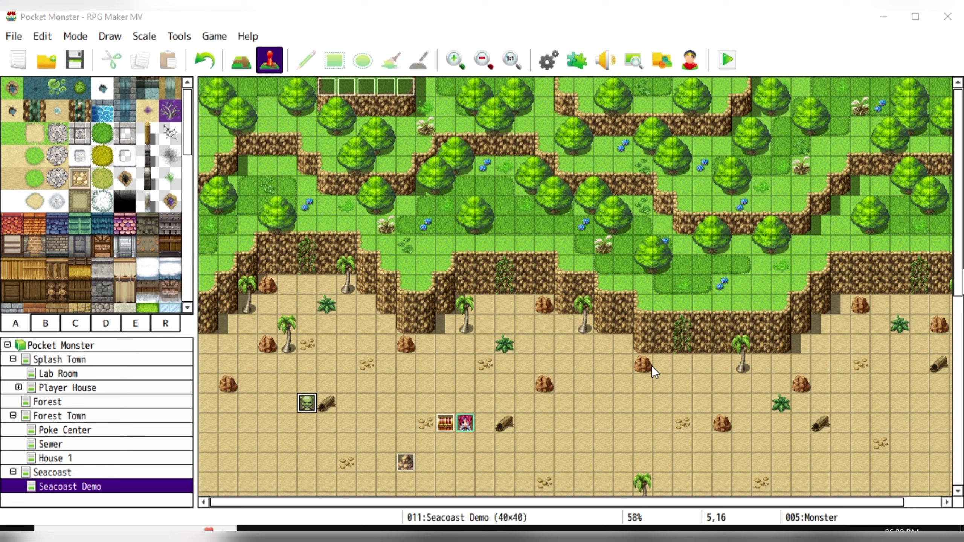
Step: Review the commands of the CheckMonsterHealth and MonsterAttack events on the Seacoast Demo map
click(466, 424)
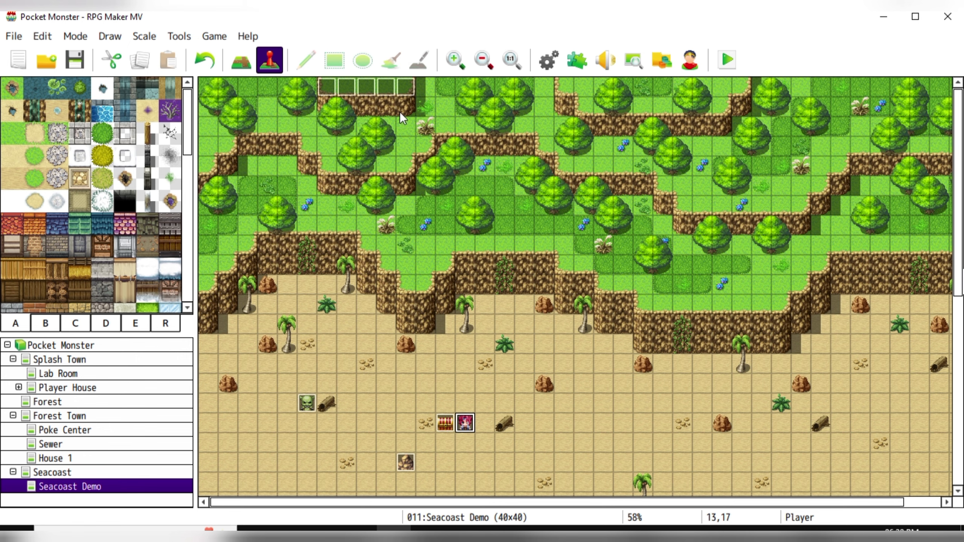
double_click(407, 86)
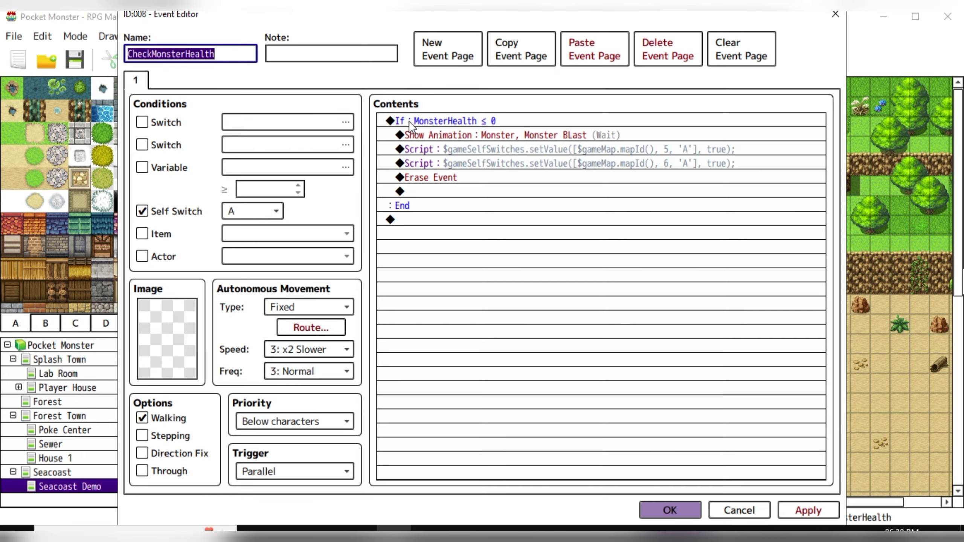
click(669, 511)
double_click(385, 84)
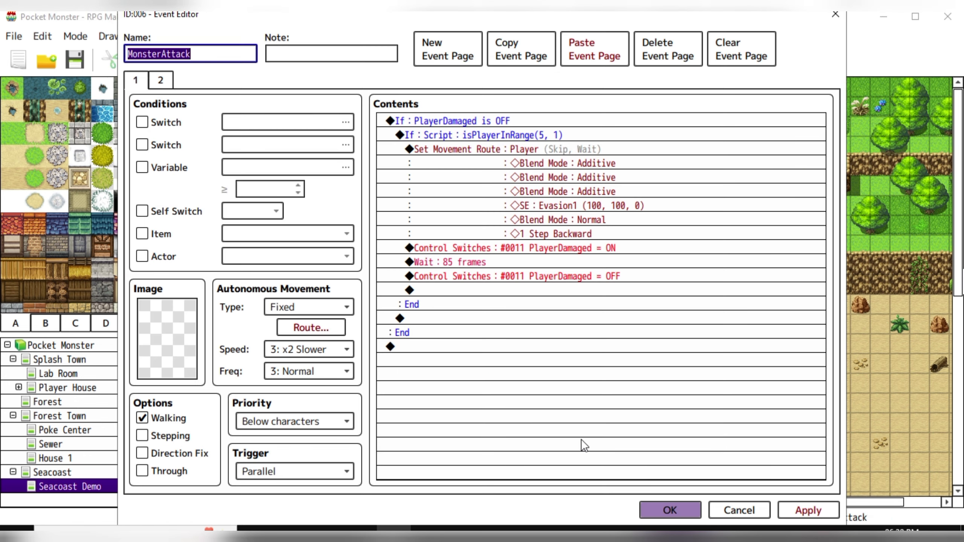
click(669, 510)
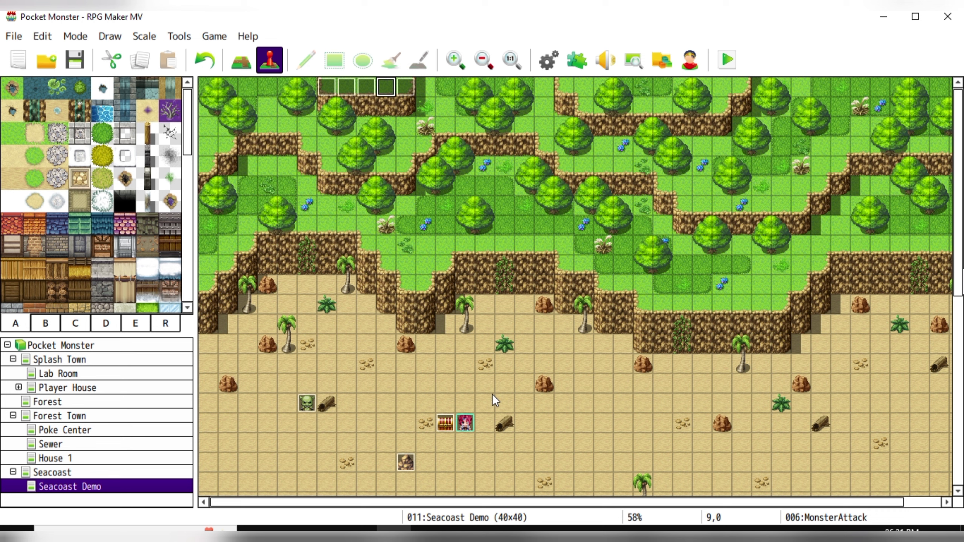